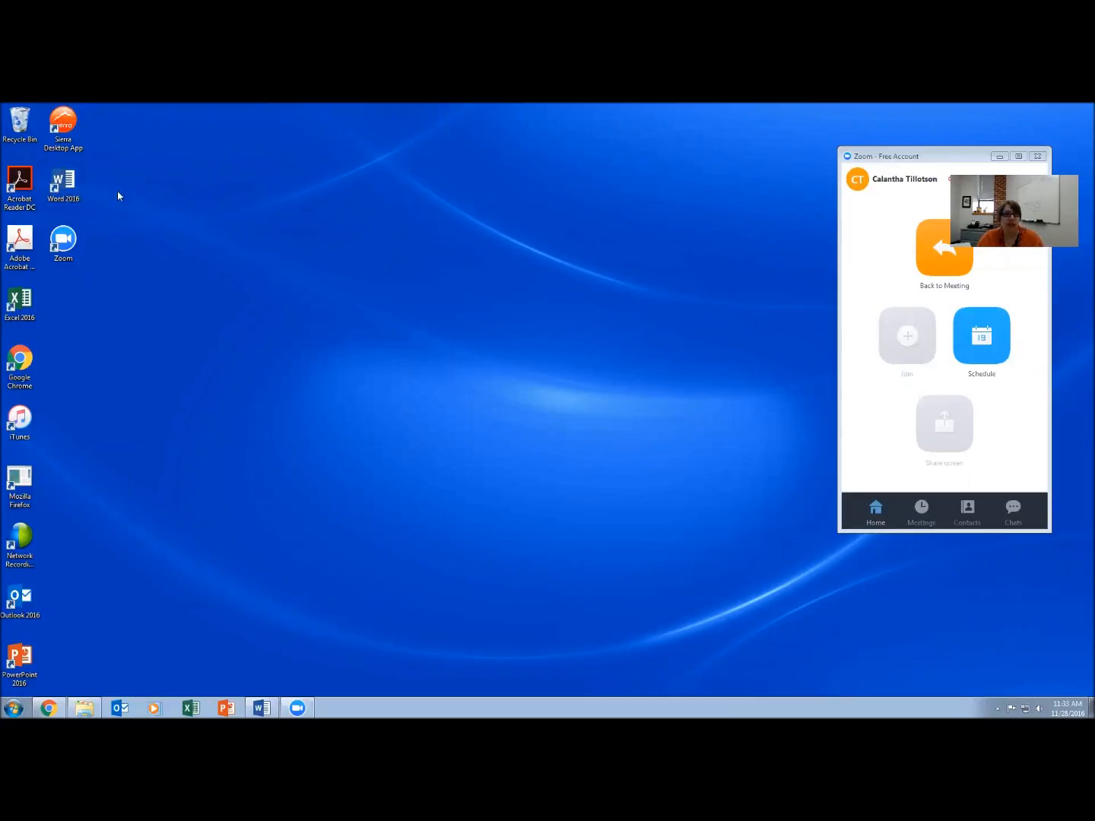
- Open Word 2016 with a new blank document and maximize its window
double_click(66, 185)
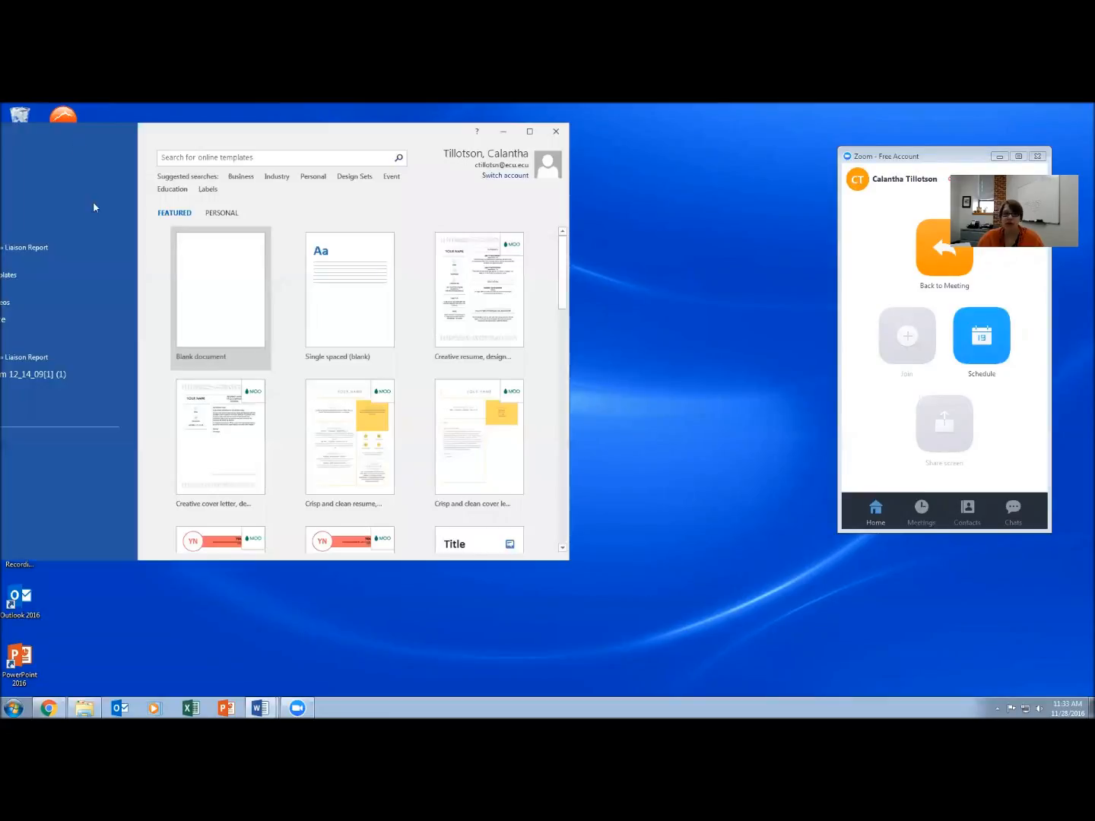
click(222, 305)
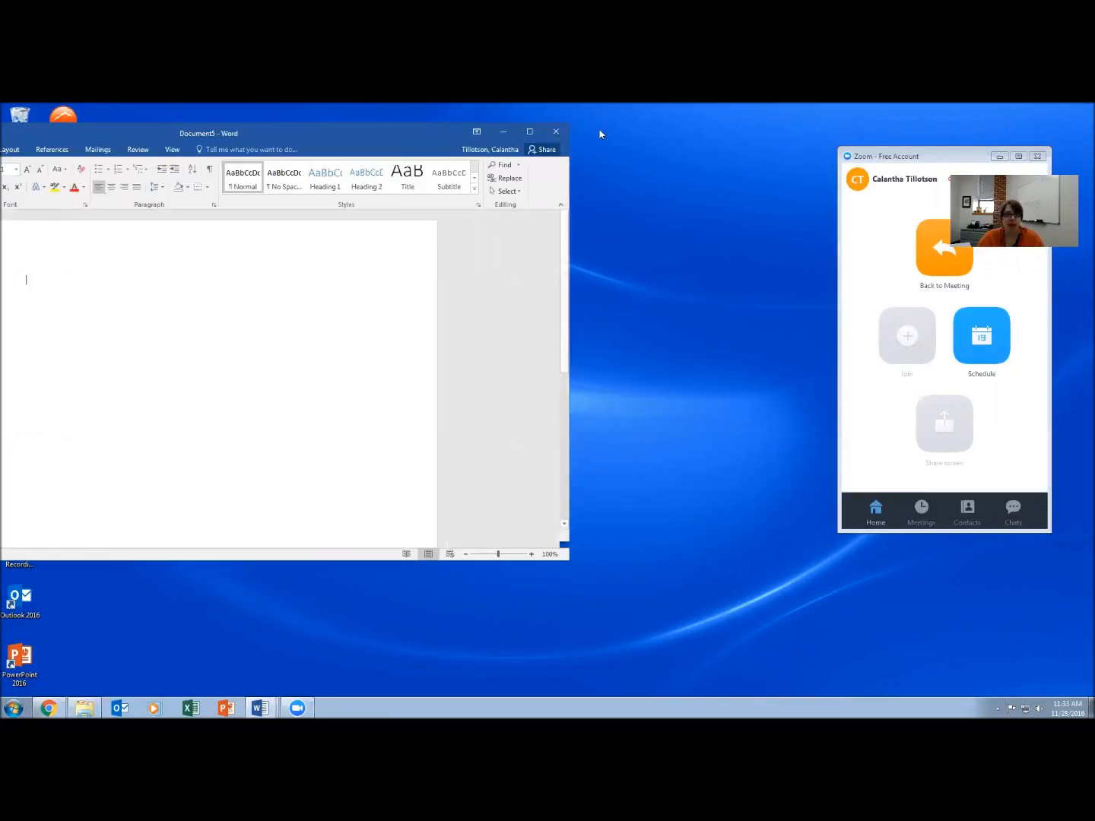
click(530, 132)
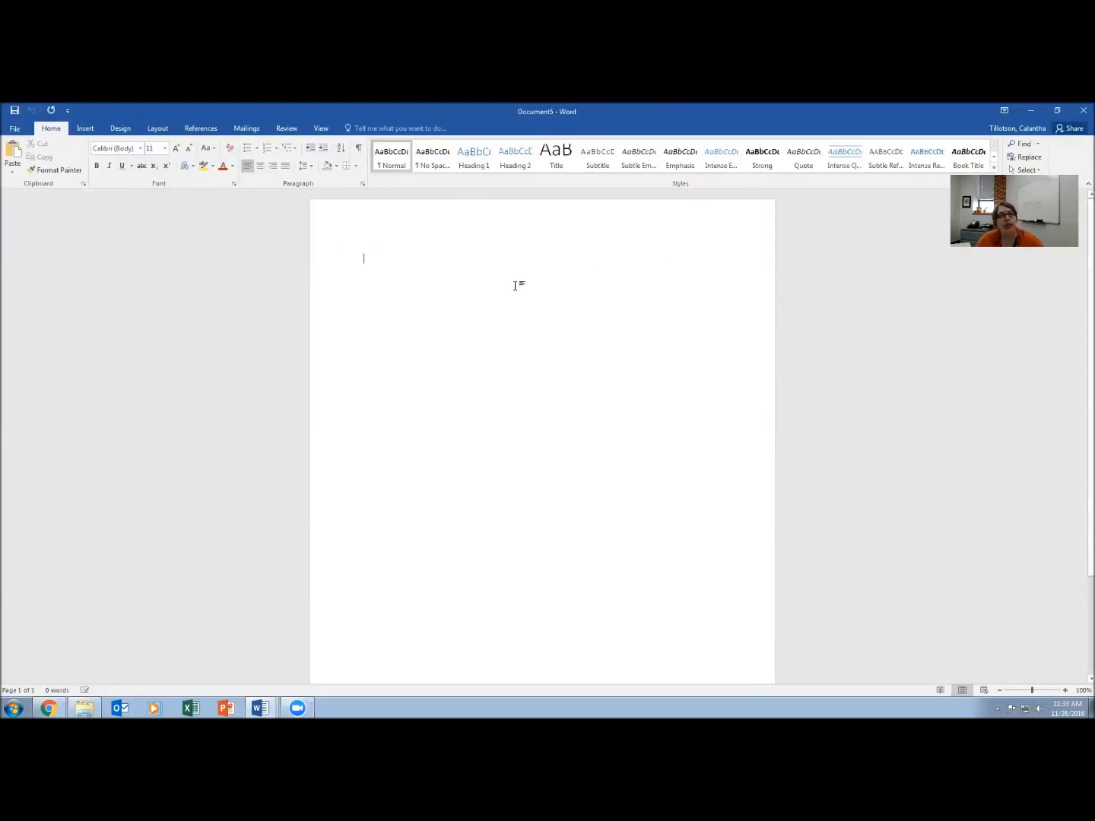
- Insert a page number at the top of the page using the Plain Number 3 style
click(86, 130)
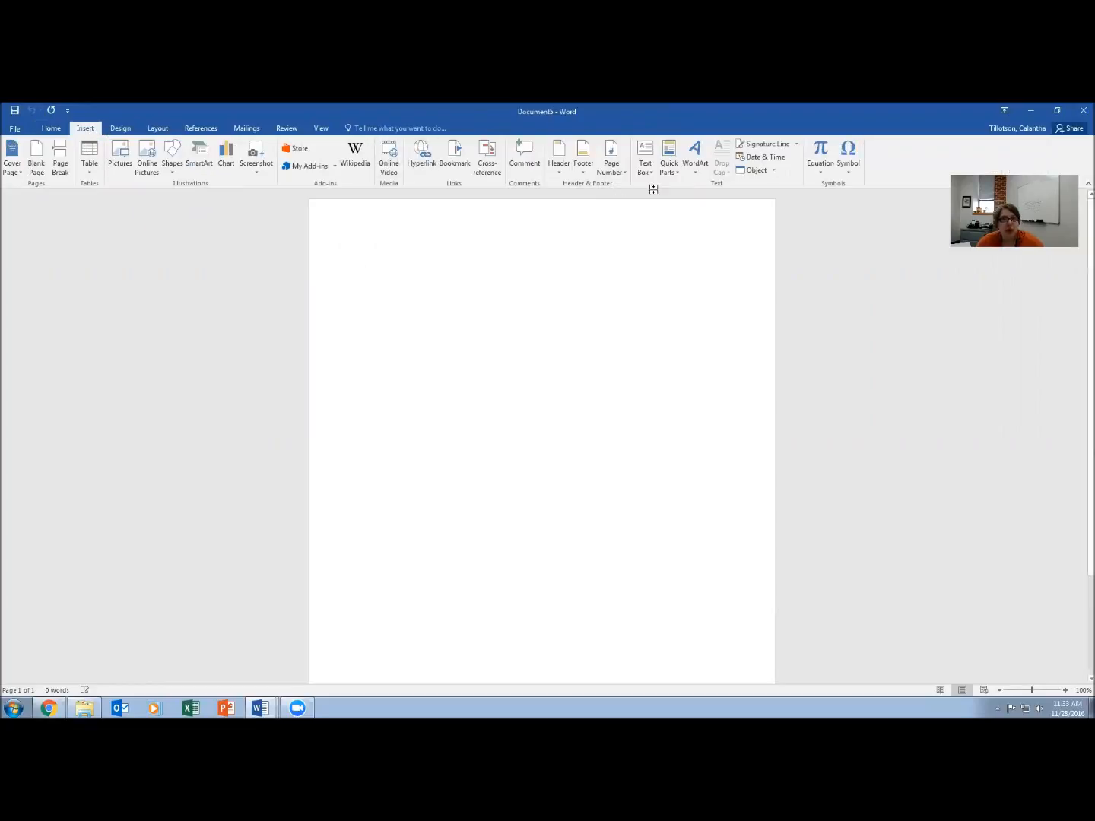
click(611, 170)
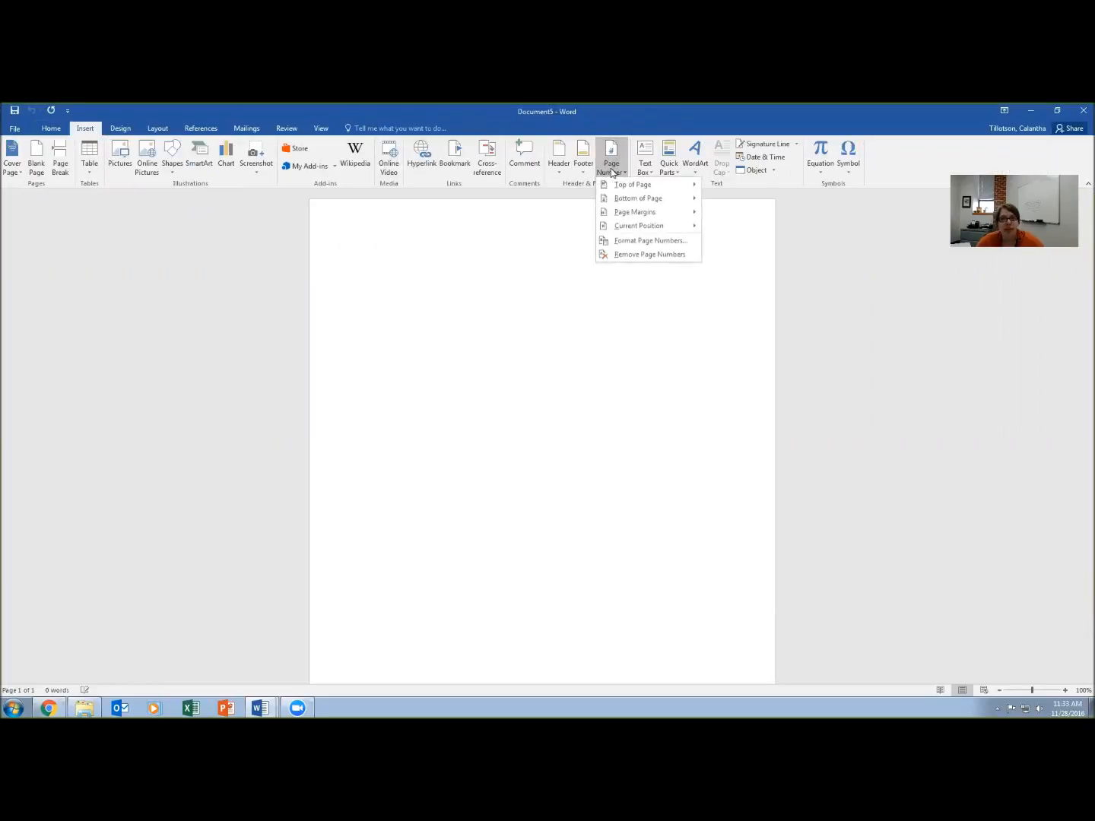
mouse_move(644, 186)
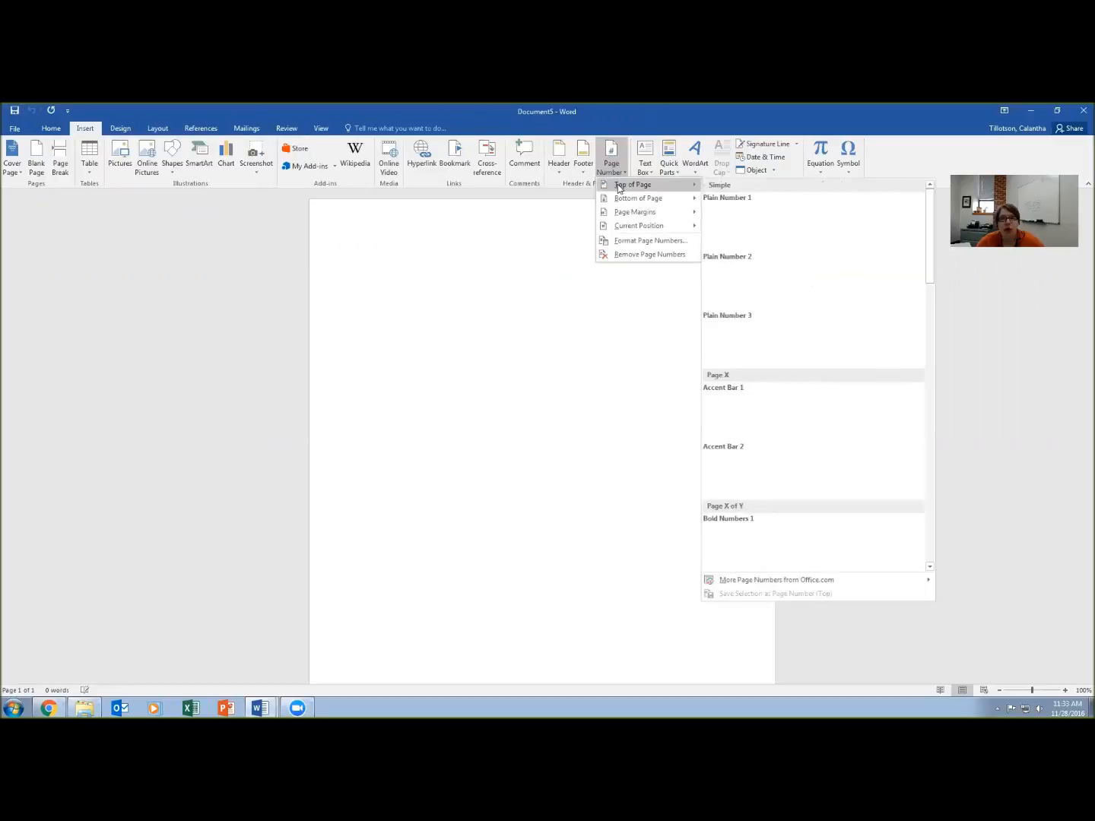
click(821, 346)
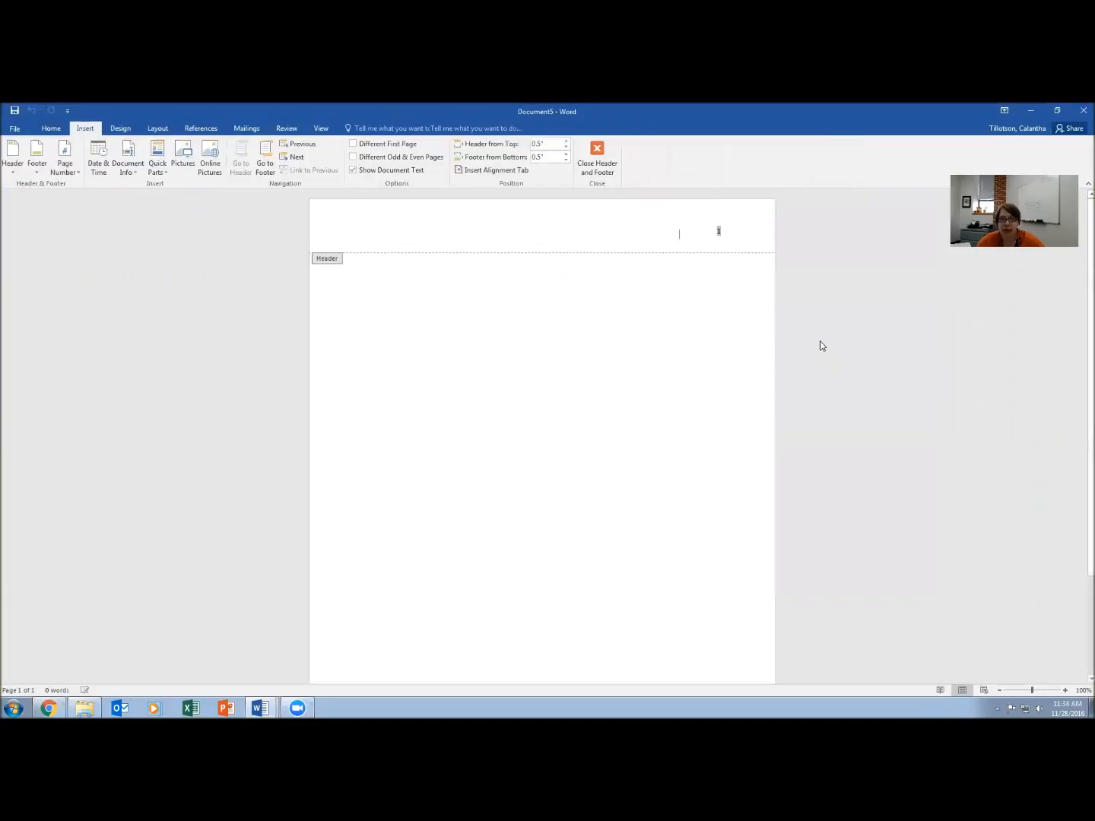
- Enable a different first page and insert a Plain Number 3 page number into the first page header
click(352, 144)
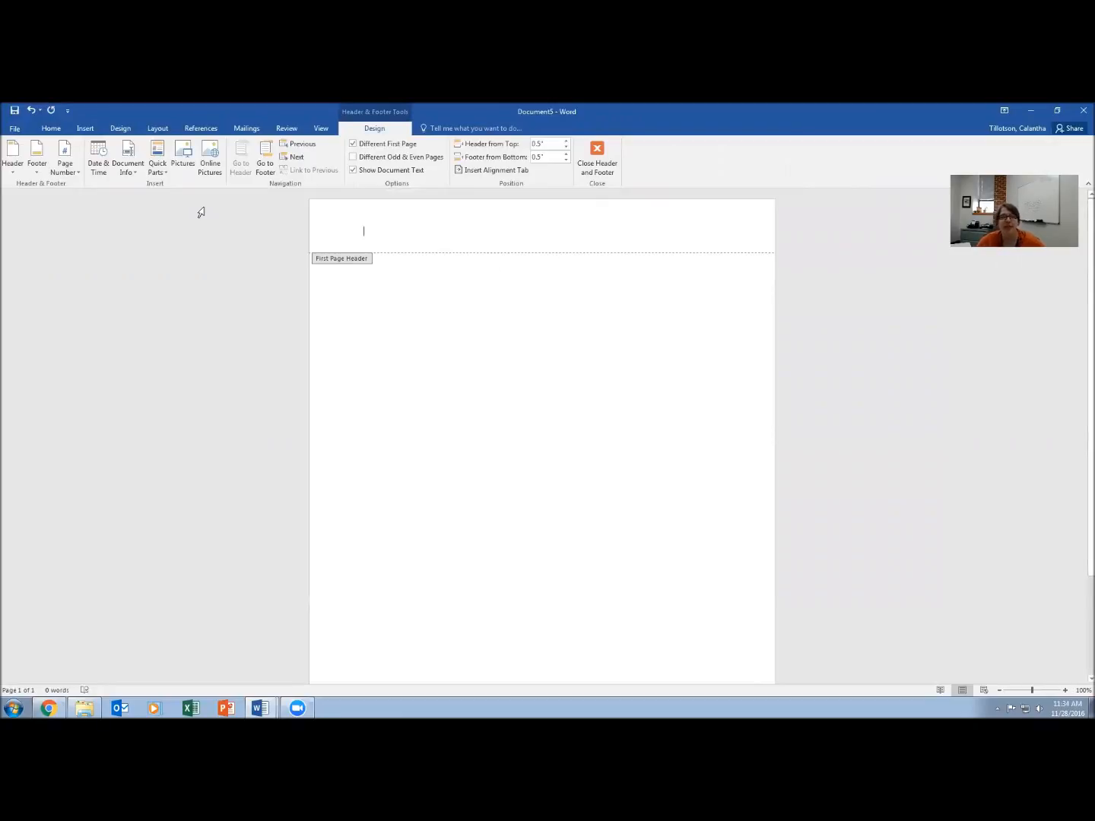
click(65, 168)
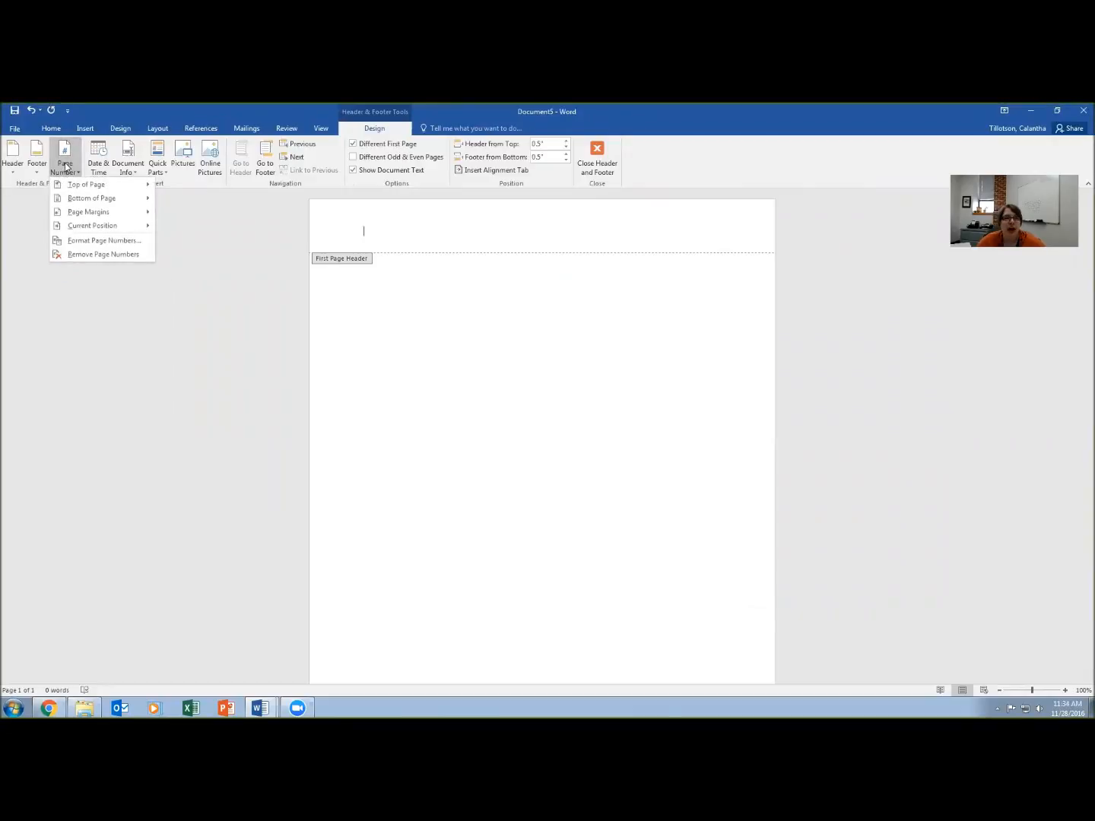
mouse_move(128, 185)
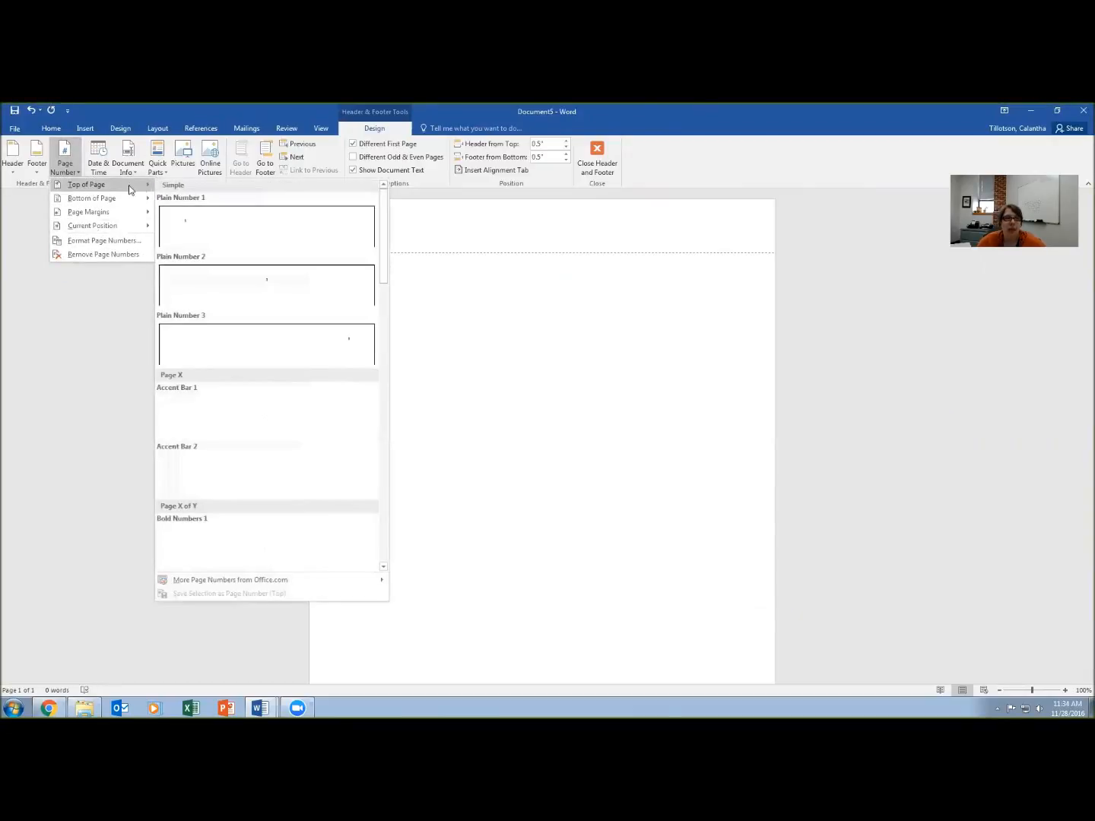
click(302, 346)
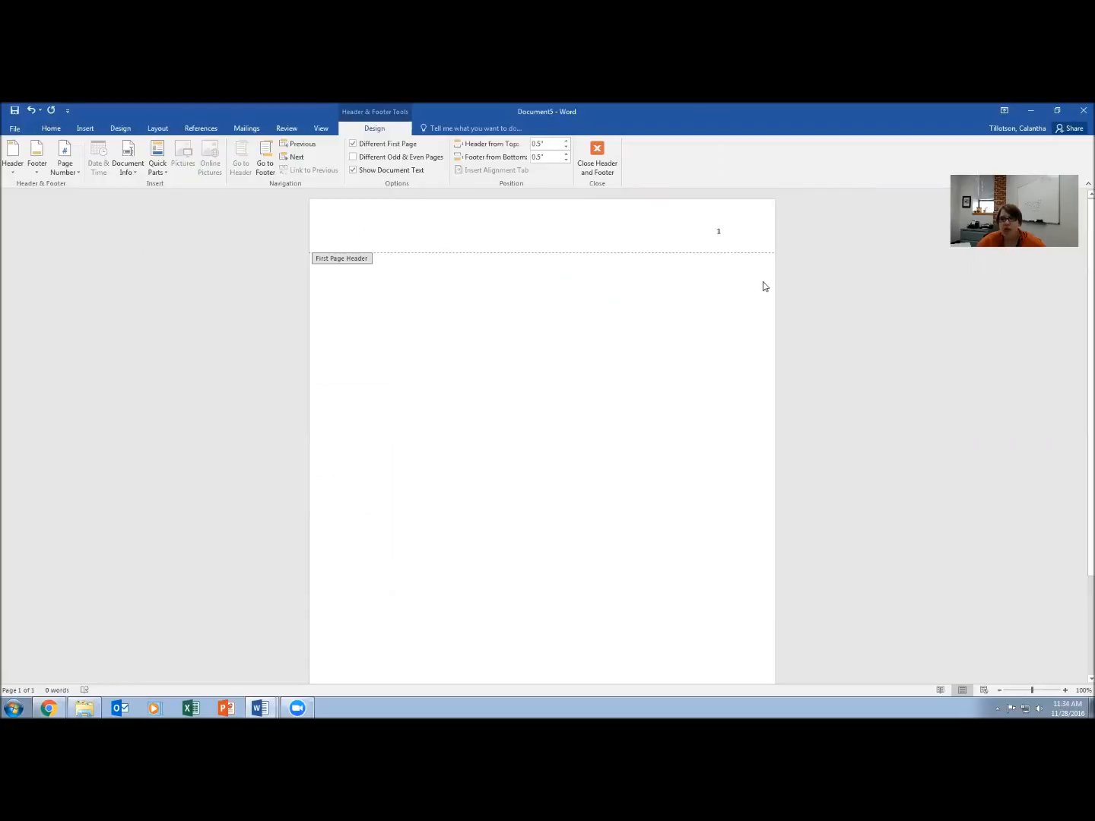
- Enter "Running head: TITLE" left-aligned in the first page header, keeping the page number at the right margin
key(ctrl+e)
key(ctrl+l)
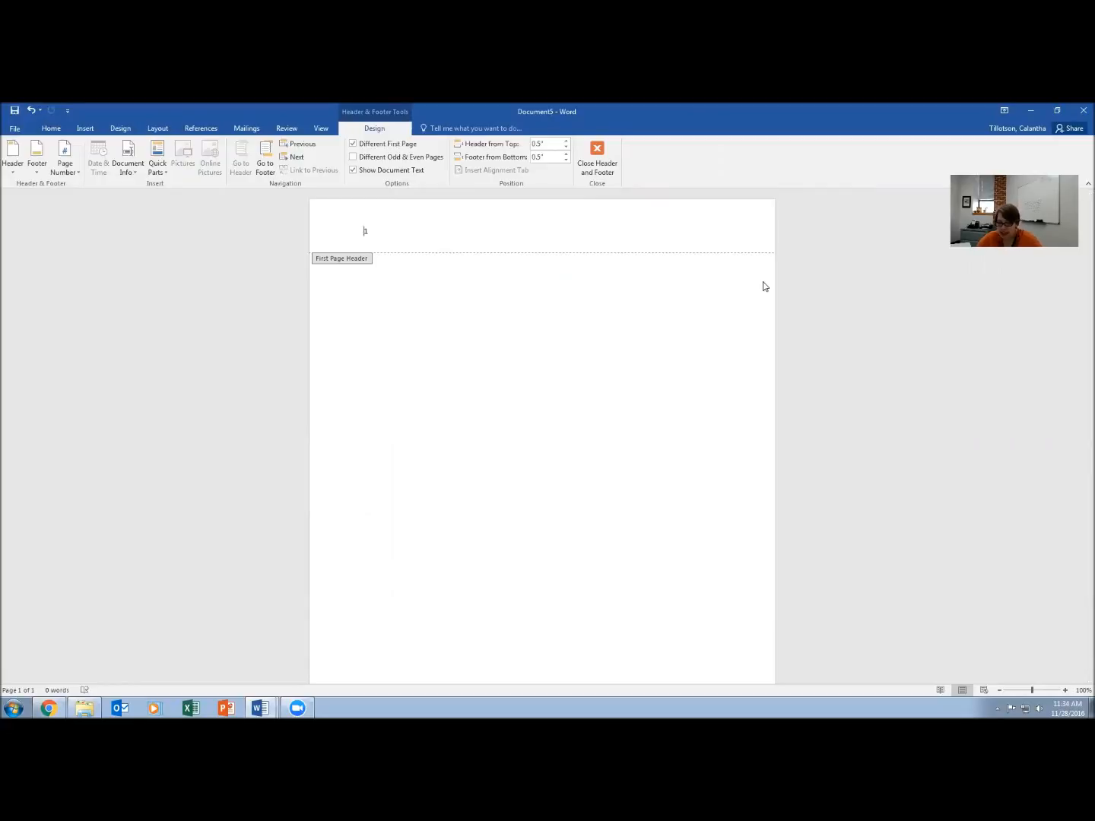
text(Running he)
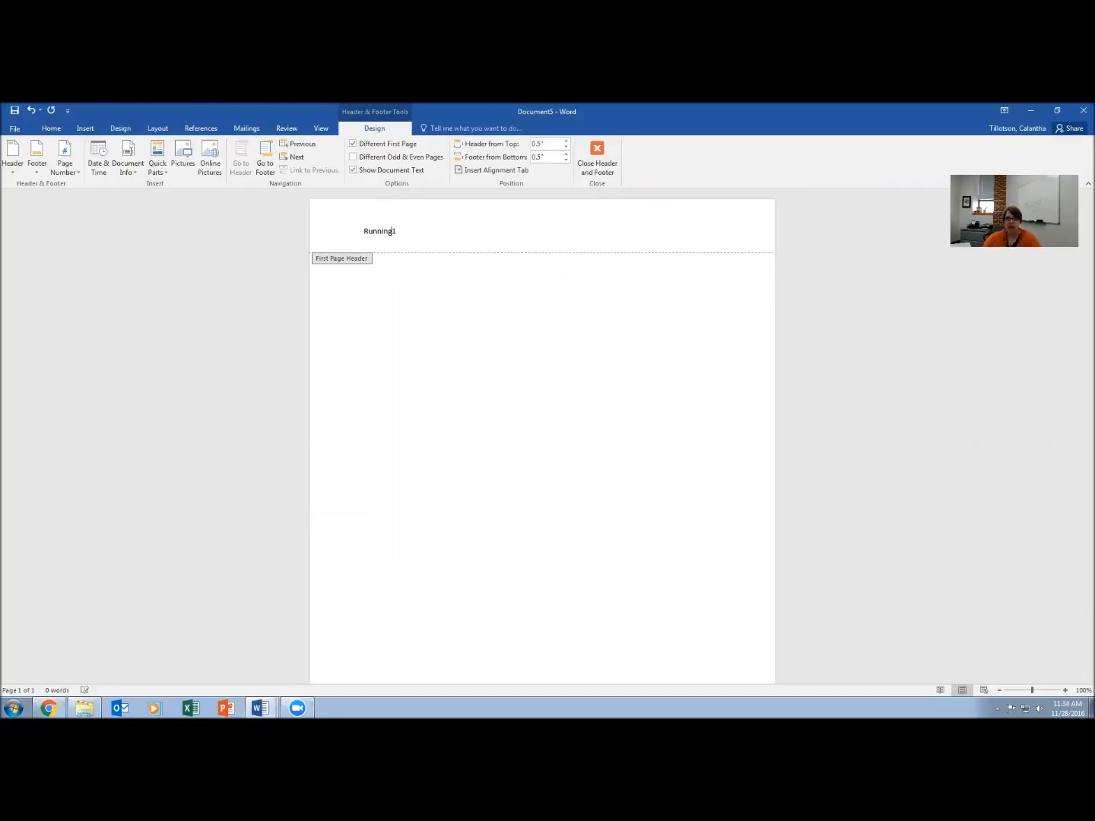
text(ad: TITLE)
key(Tab)
key(Tab)
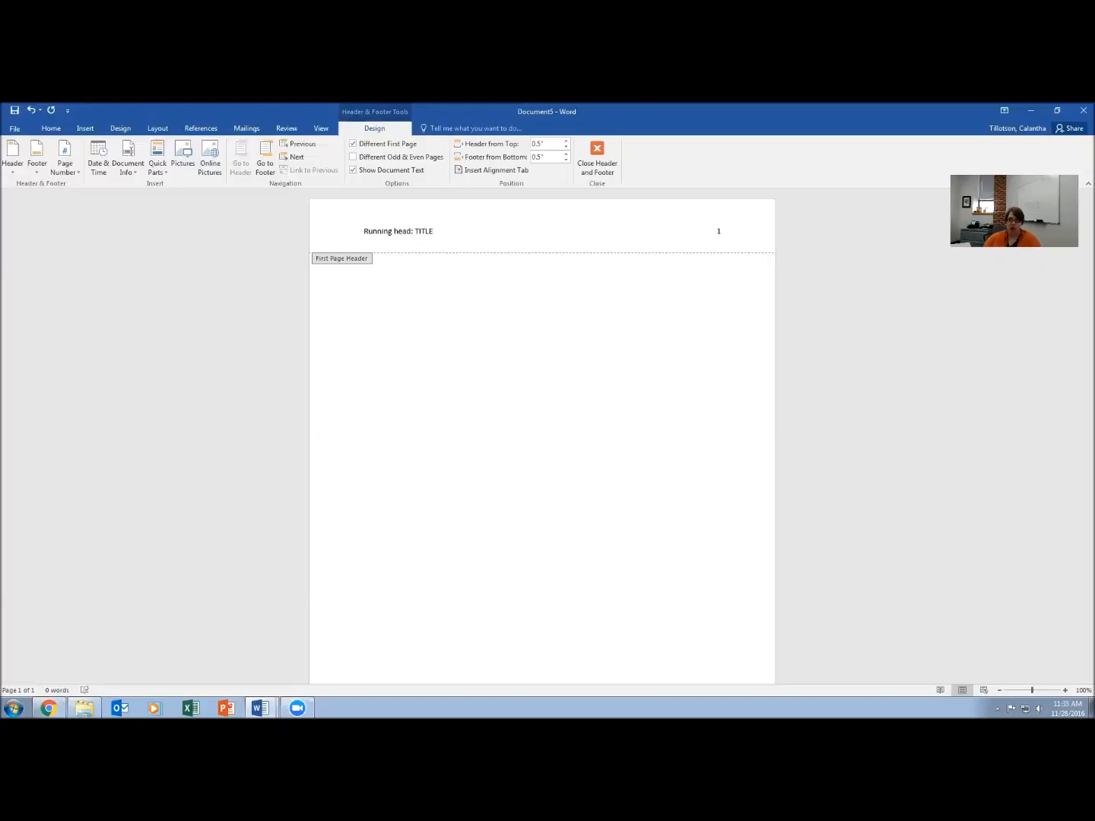
- Format the whole first page header line as Times New Roman, size 12, and leave header editing
drag(732, 233, 364, 235)
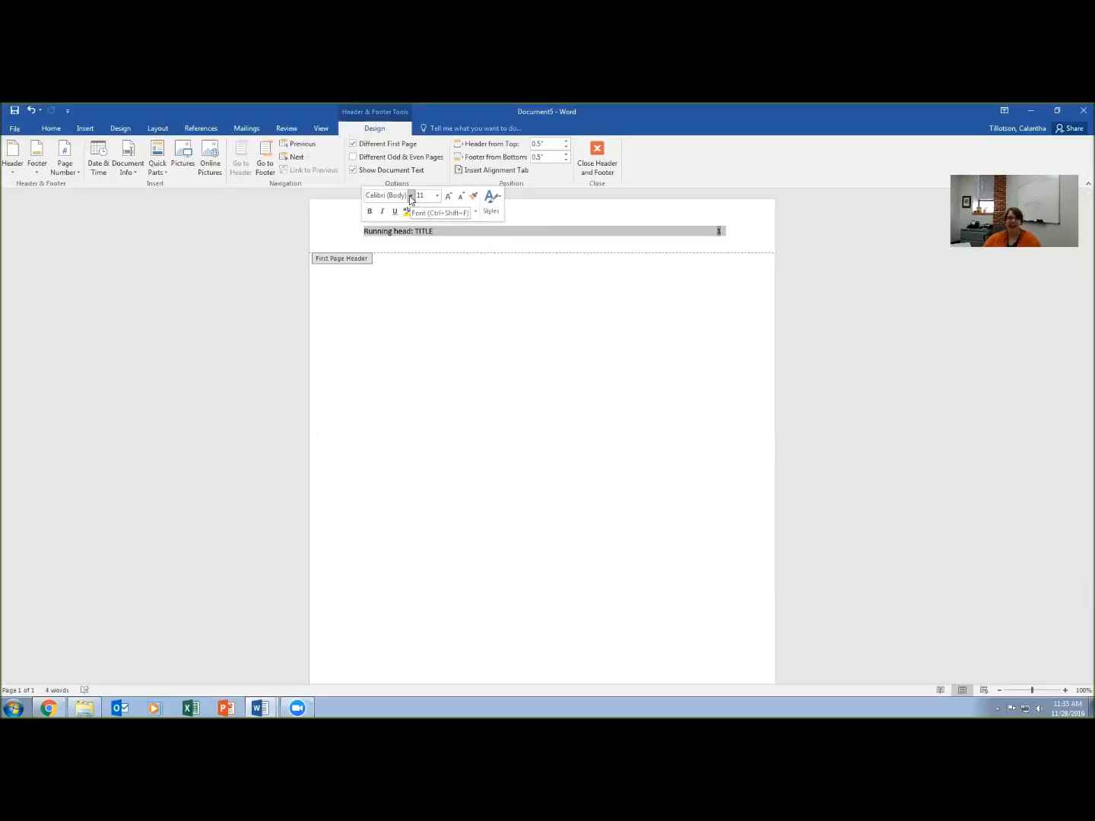
click(411, 197)
click(413, 265)
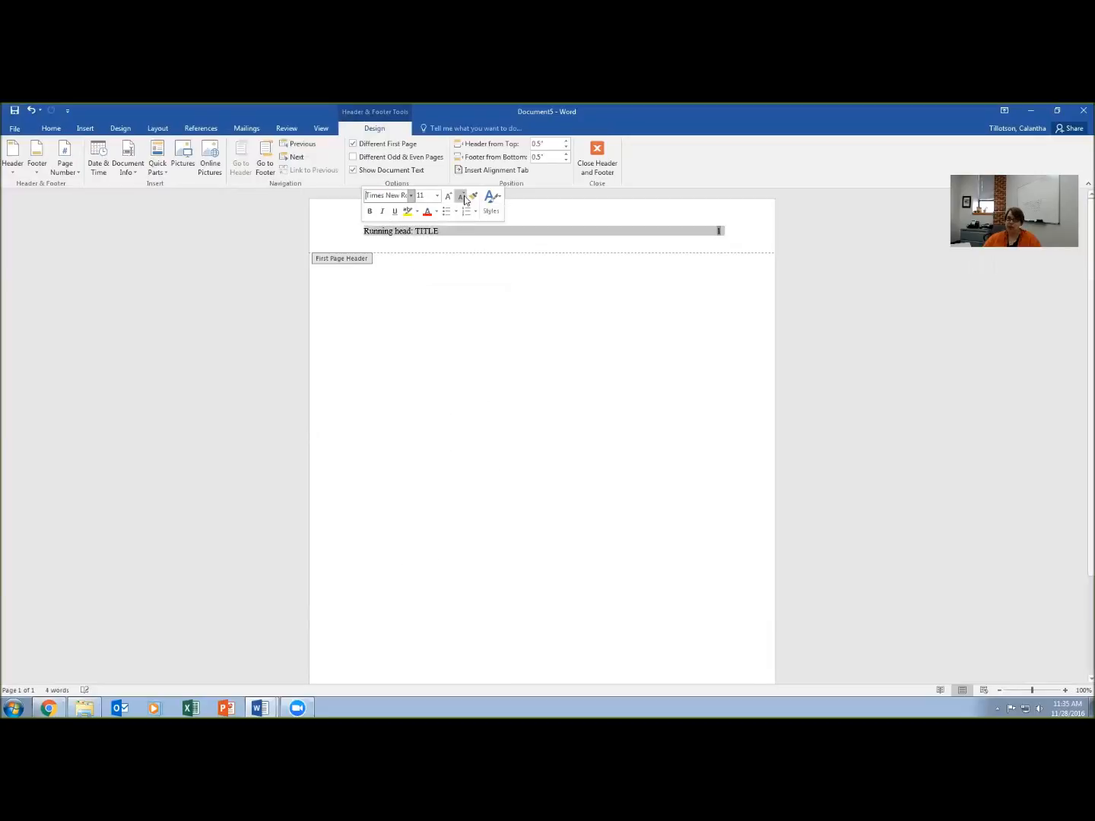
click(438, 196)
click(427, 253)
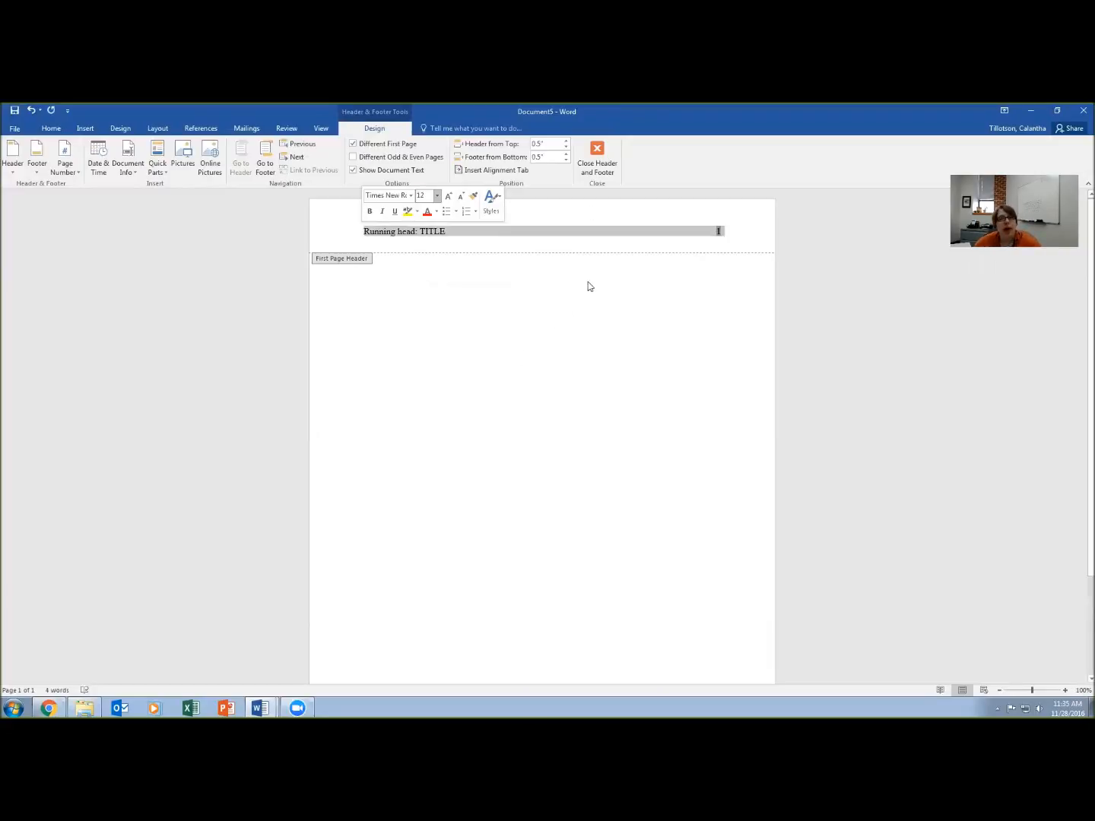
click(594, 164)
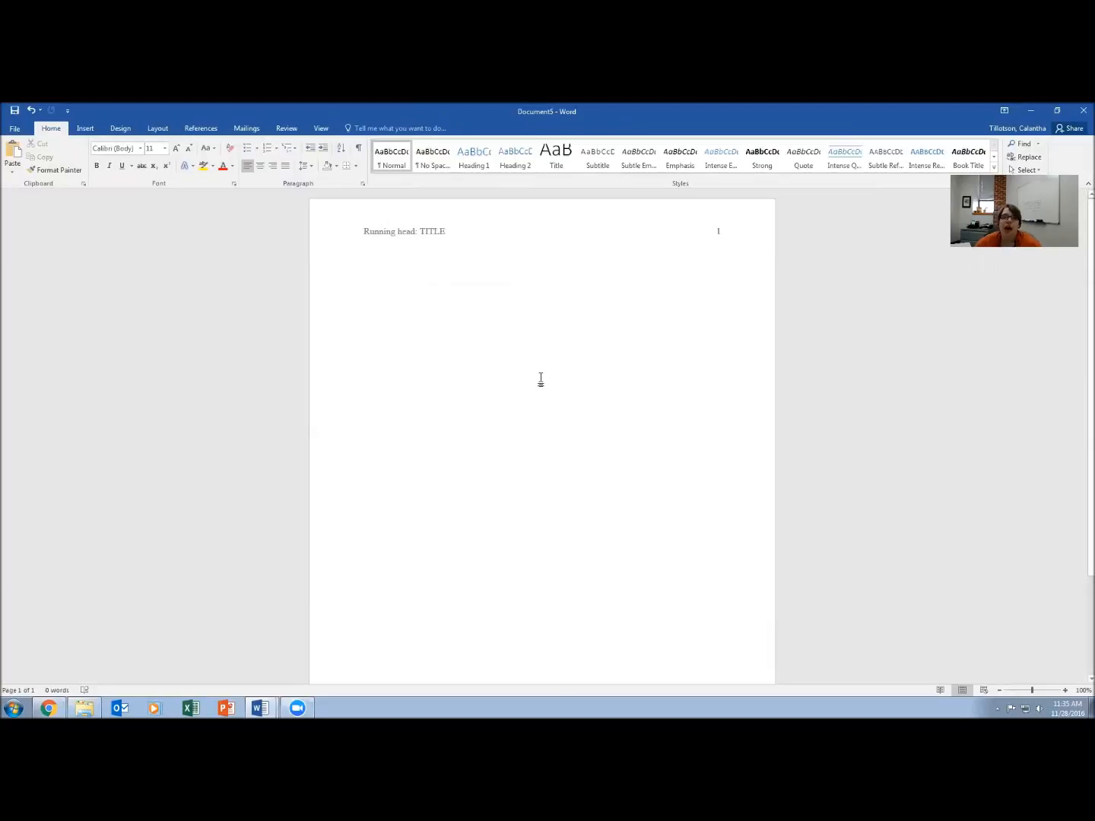
- Add five blank lines at the top of the title page and enter "Title" as a centered line
key(Return)
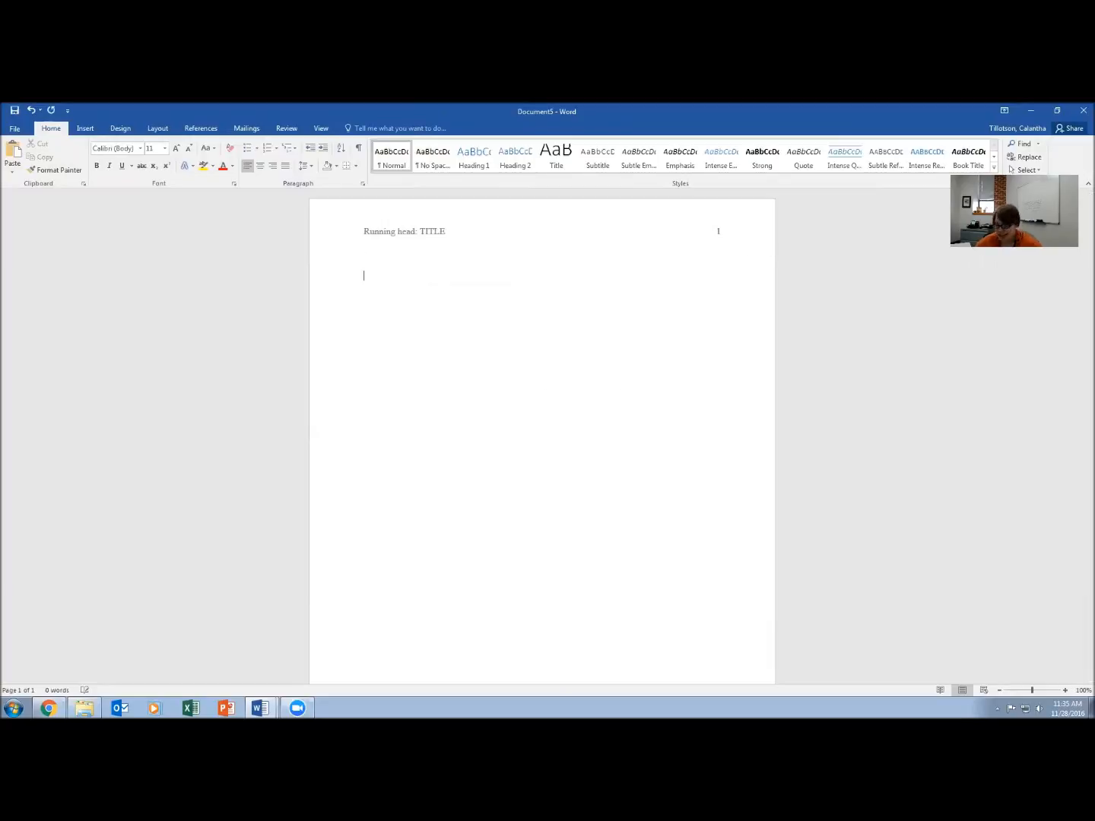
key(Return)
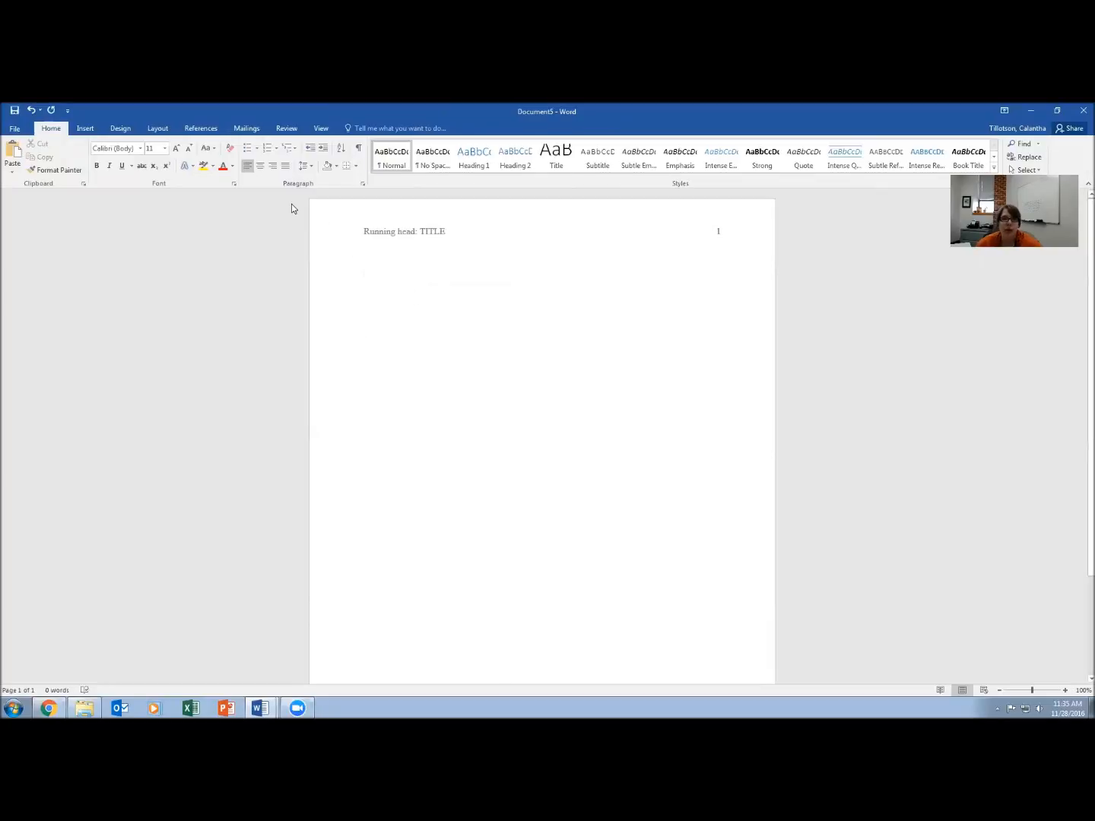
click(258, 169)
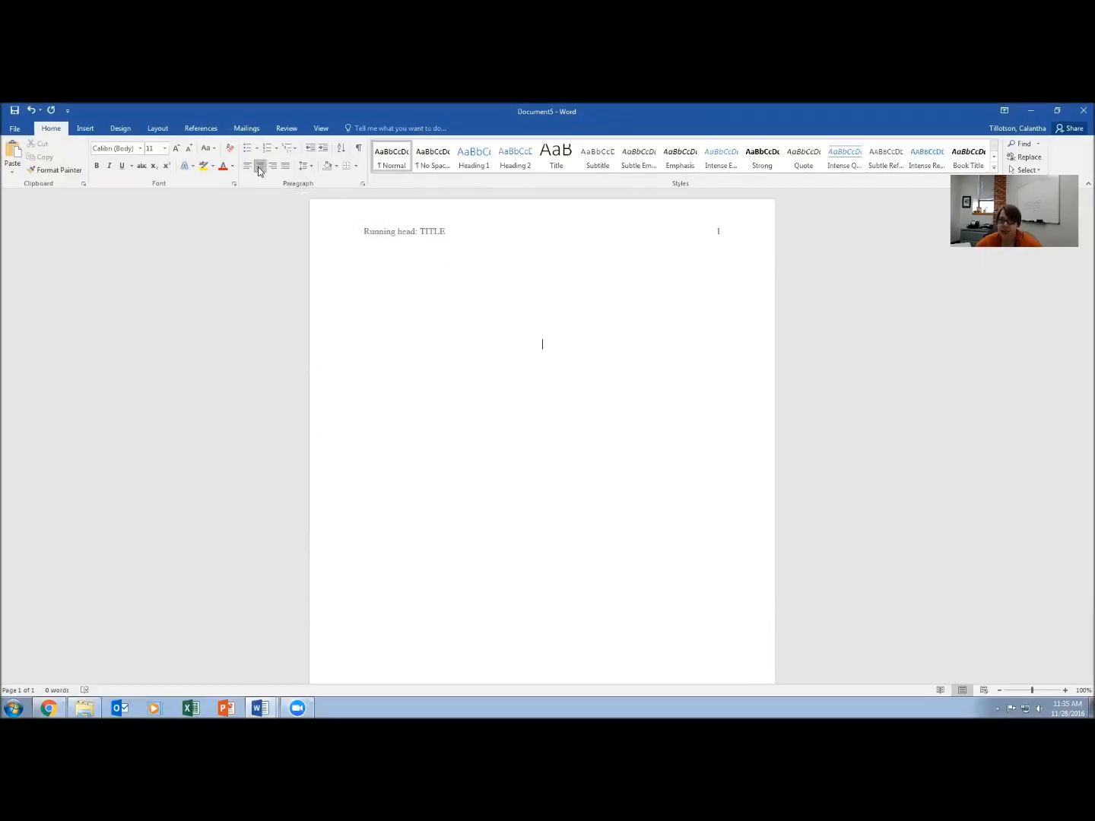
text(Ti)
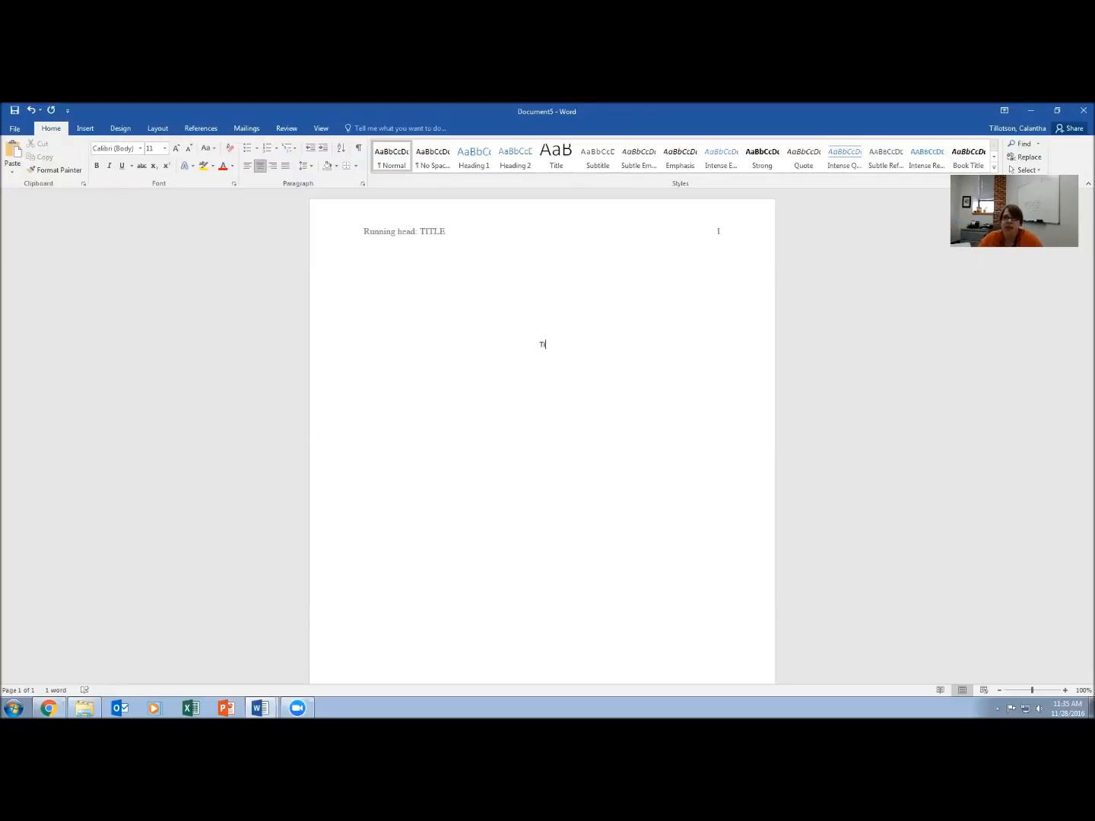
text(tle)
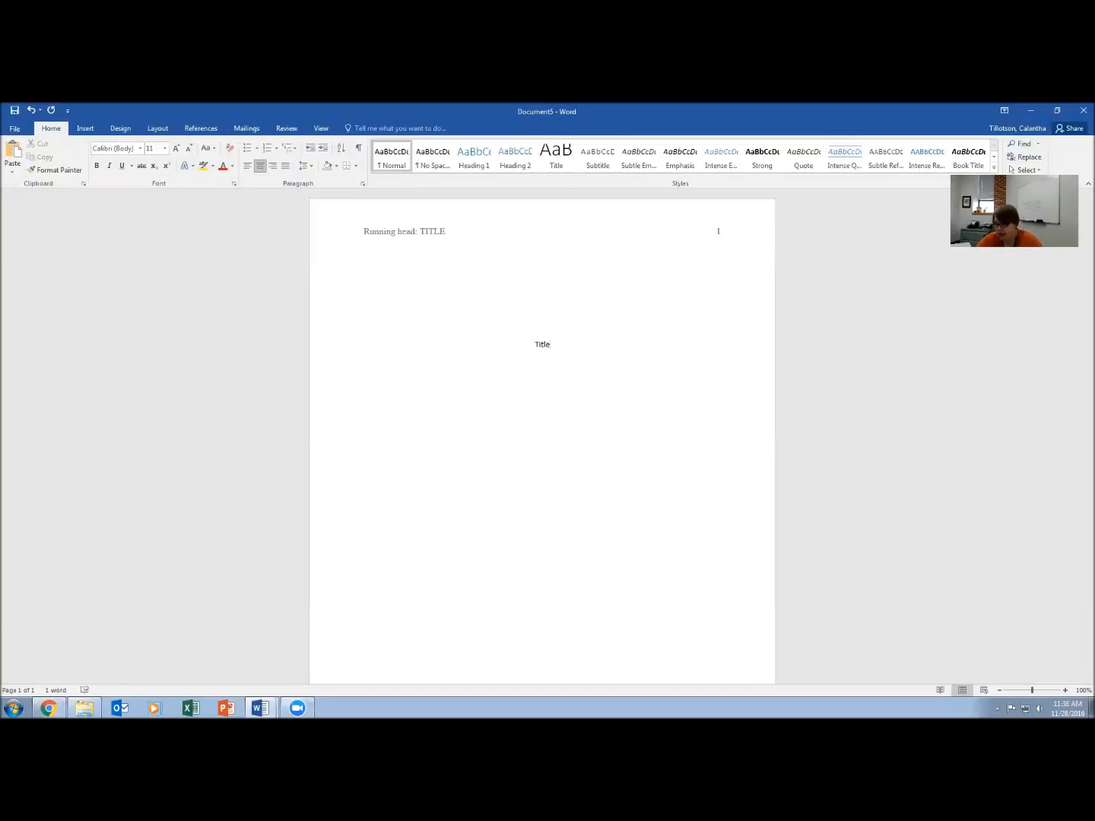
- Add the centered lines "Author(s)" and "University" below the title
key(Return)
text(Author)
key(BackSpace)
key(BackSpace)
key(BackSpace)
key(BackSpace)
key(BackSpace)
text(uthor(s))
key(Return)
text(University)
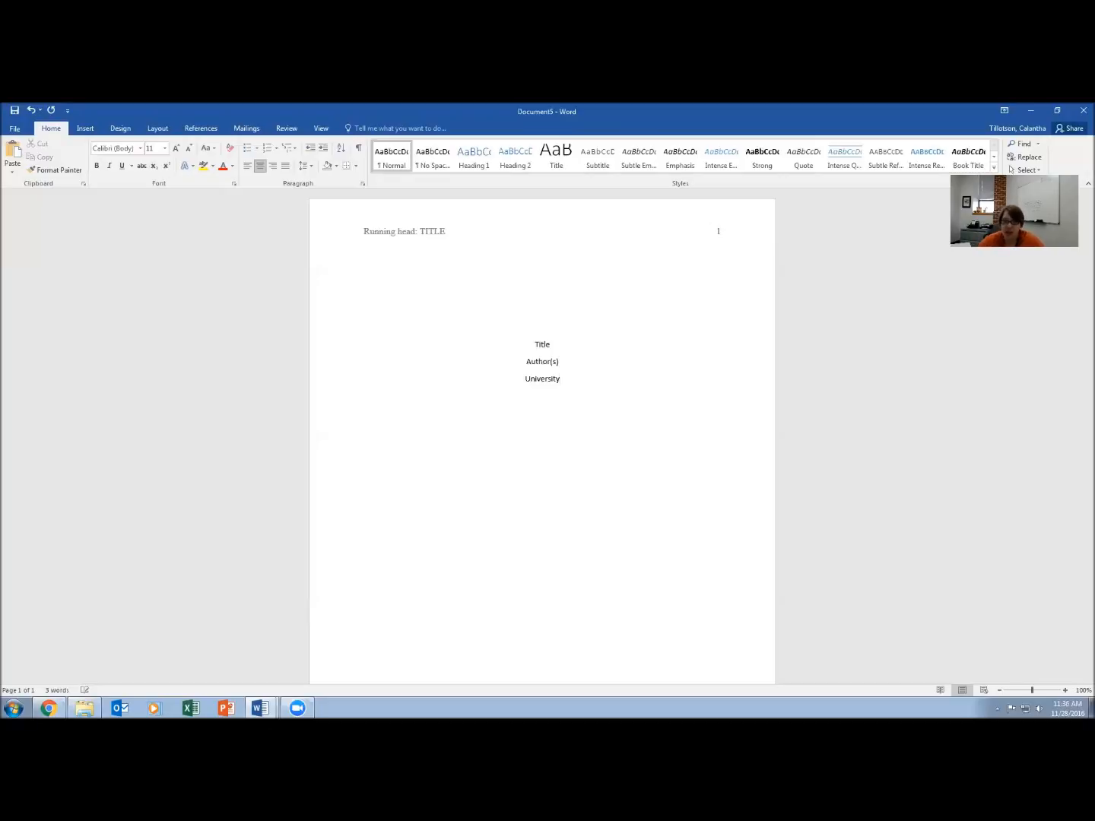
- Try out "Date" and "Class" lines below University and delete both of them
text(Date)
key(Return)
text(Class)
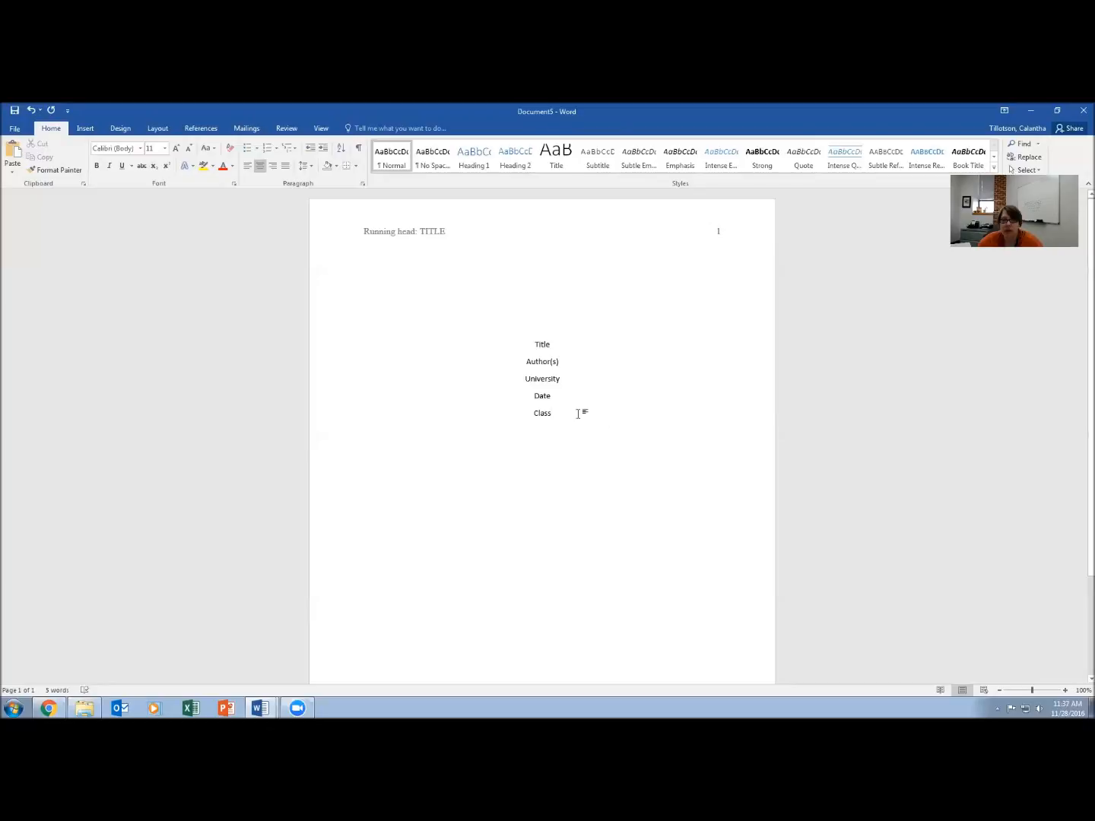
drag(582, 410, 494, 407)
key(Delete)
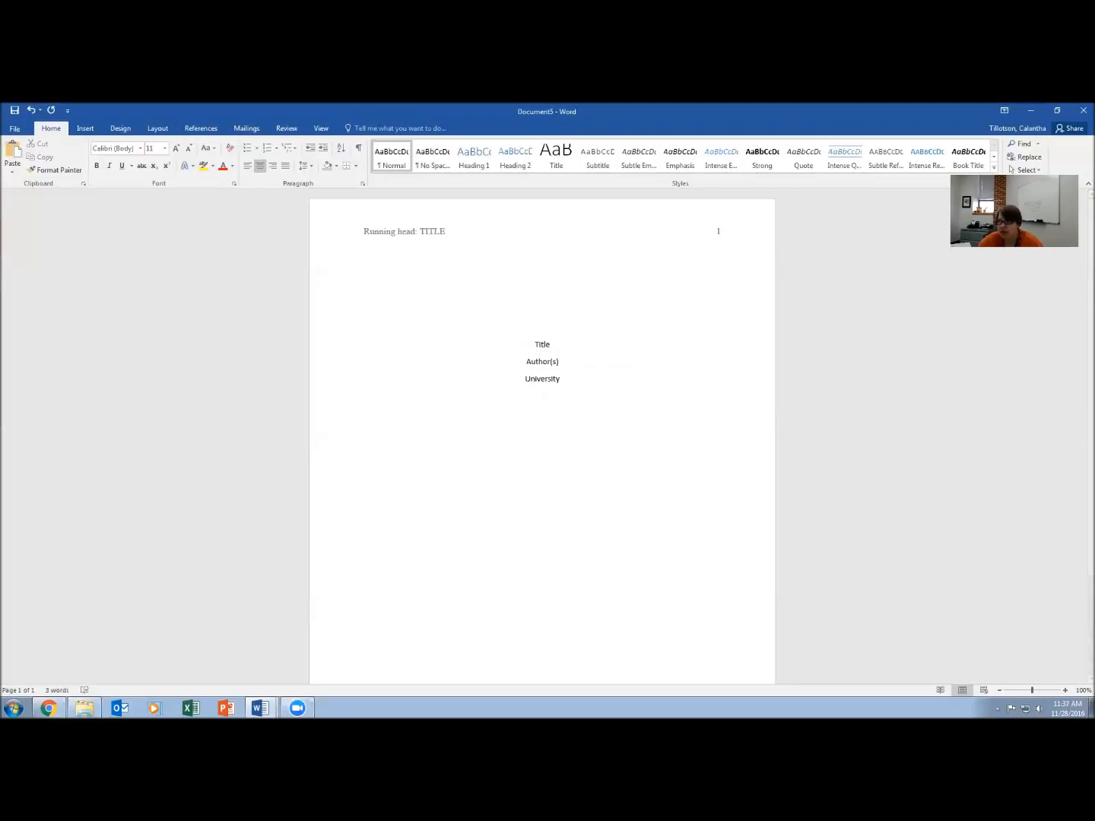
- Insert a page break after the title page text to start a second page
scroll(856, 329, down, 2)
scroll(856, 328, down, 2)
scroll(853, 326, up, 3)
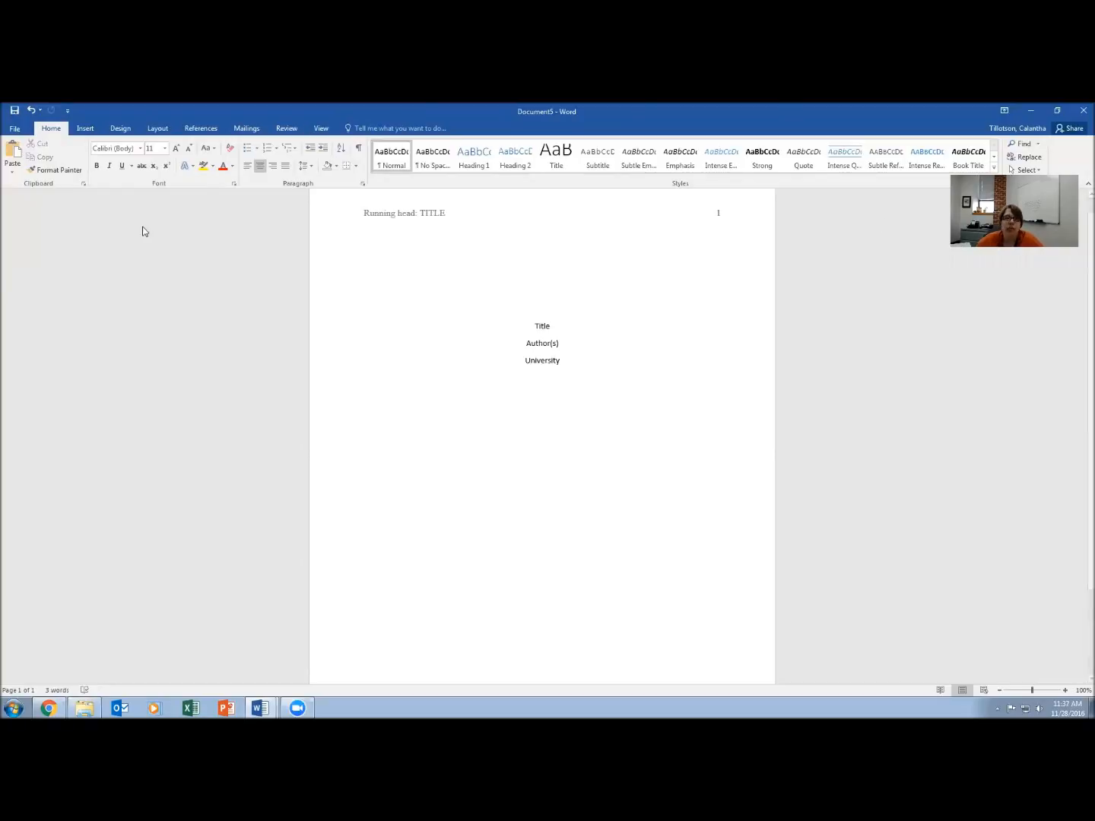
click(85, 129)
click(59, 161)
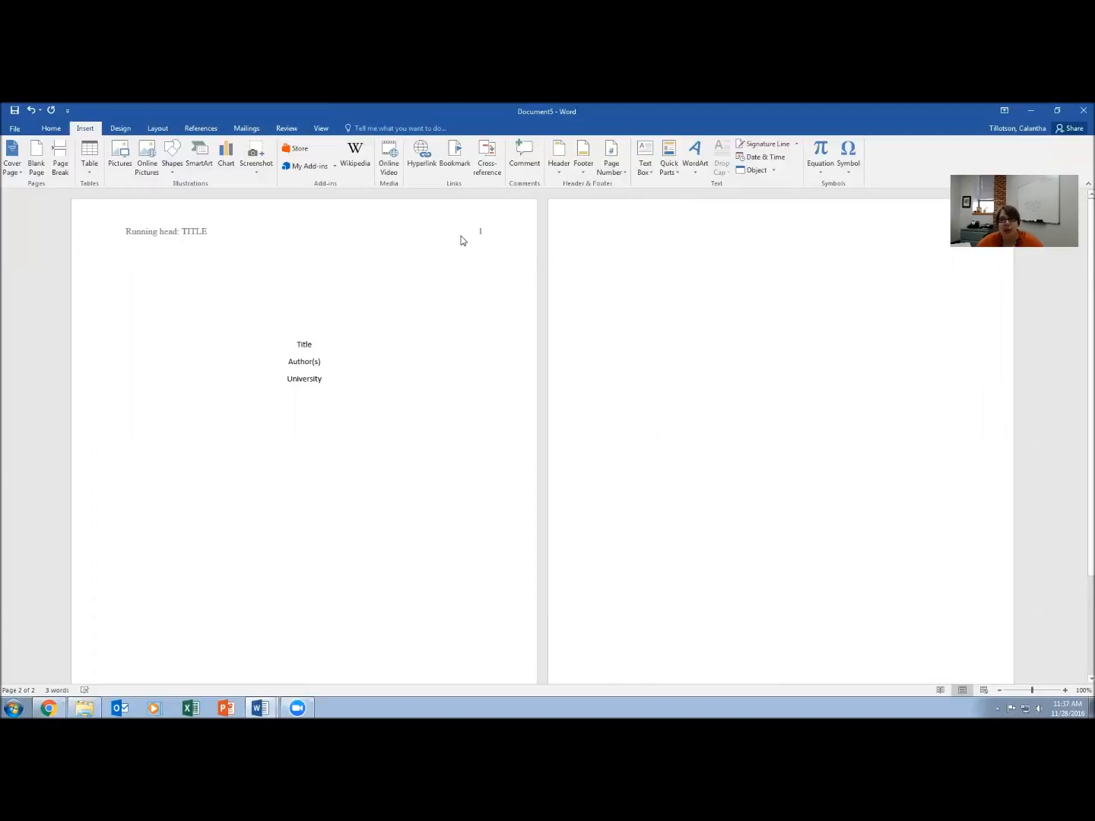
- Insert a Plain Number 3 page number at the top of the second page
click(140, 235)
click(611, 161)
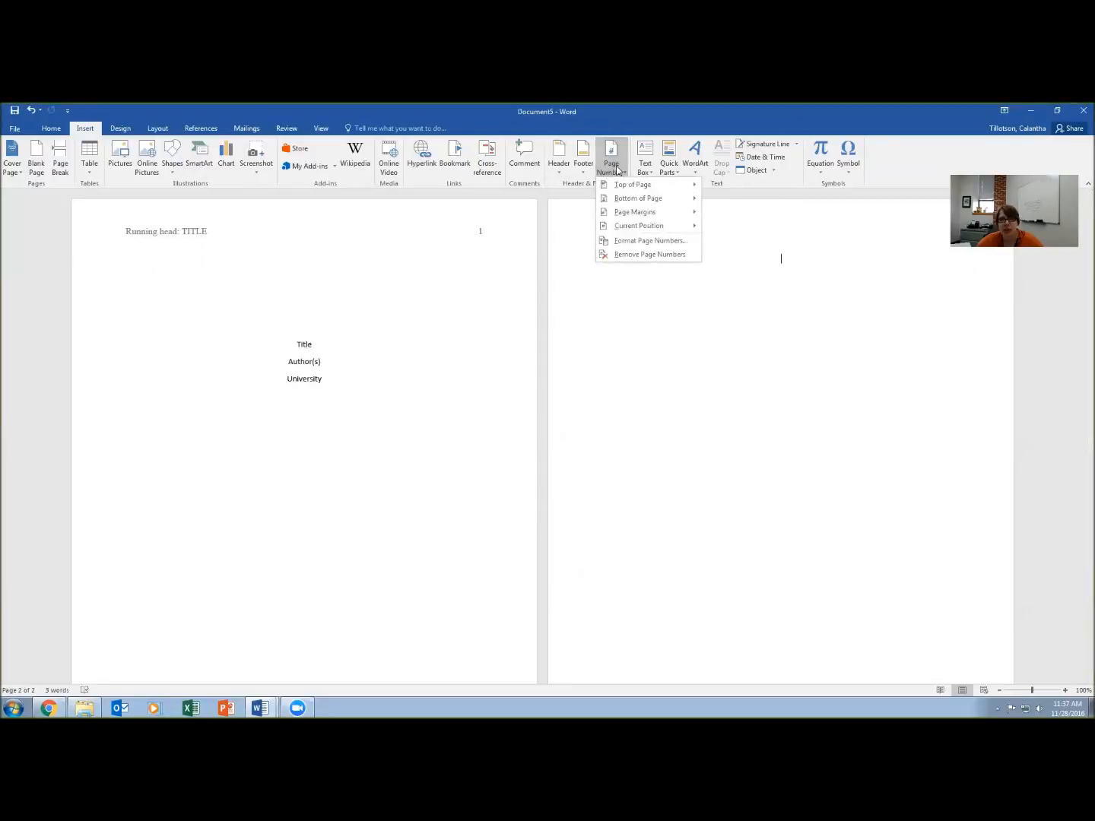
mouse_move(633, 188)
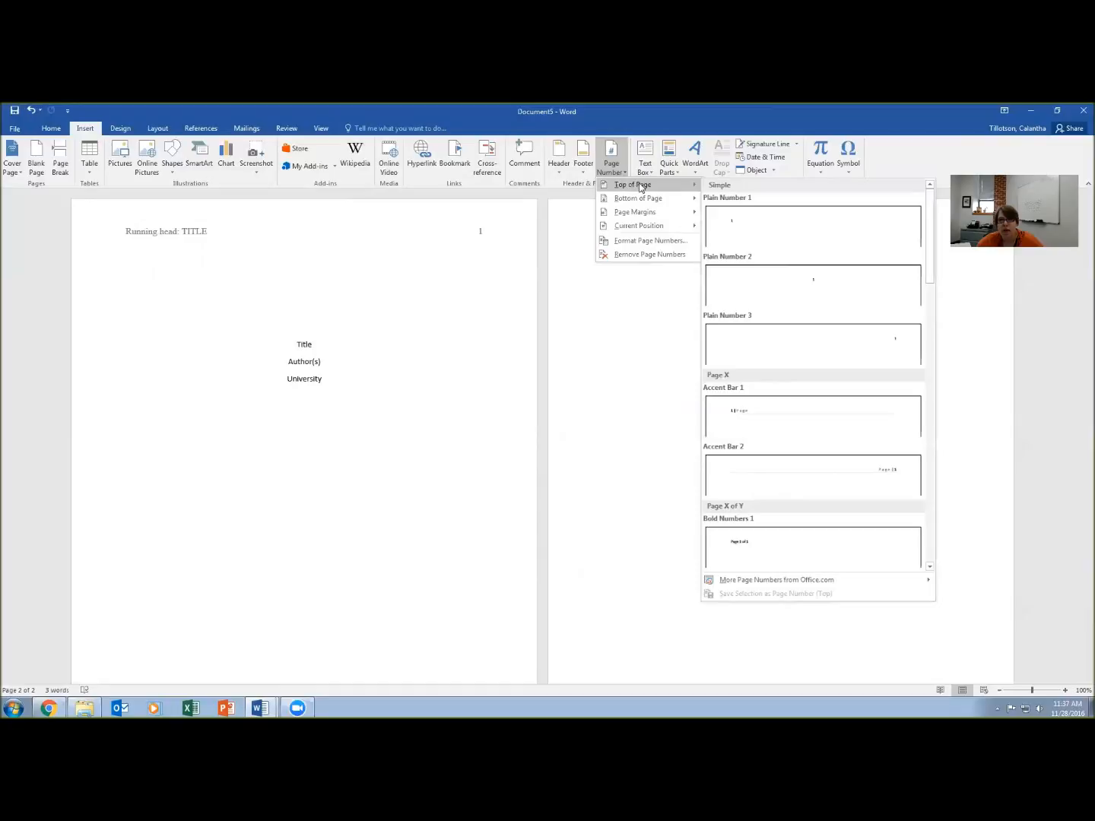
click(828, 340)
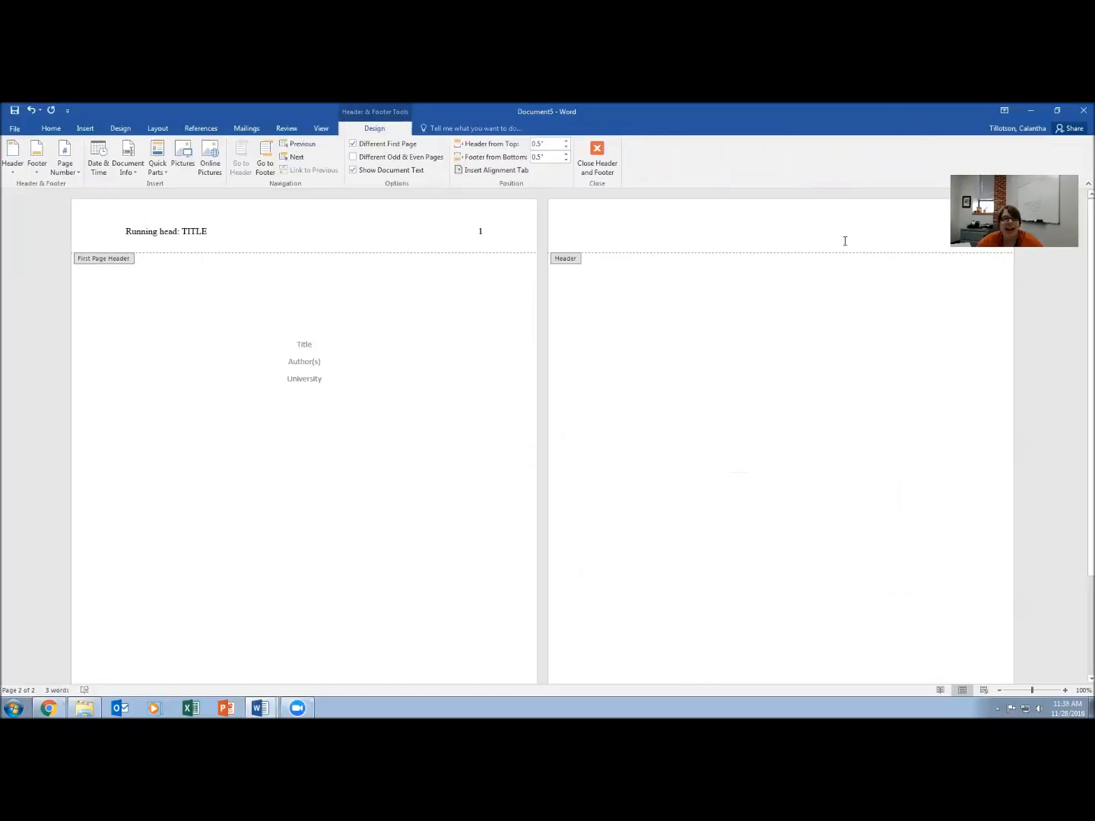
- Enter "TITLE" left-aligned in the second page header, with the page number at the right margin
key(BackSpace)
key(BackSpace)
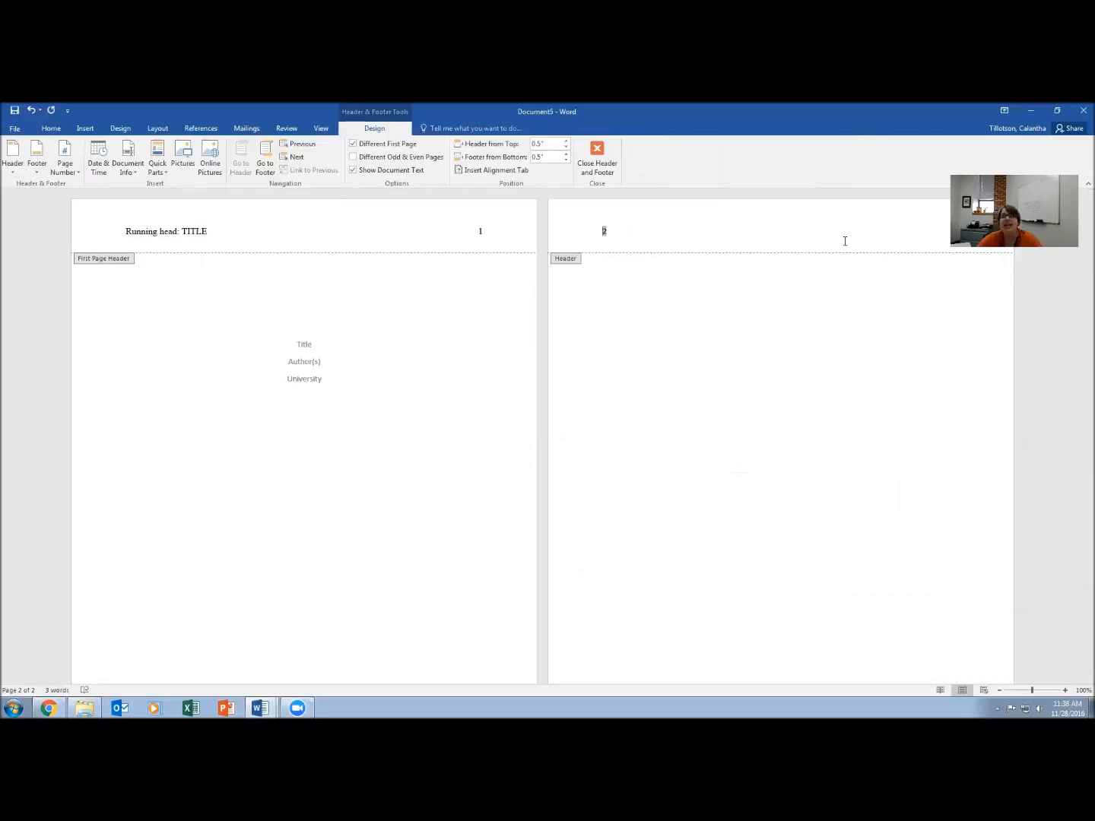
text(TITLE)
key(Tab)
key(Delete)
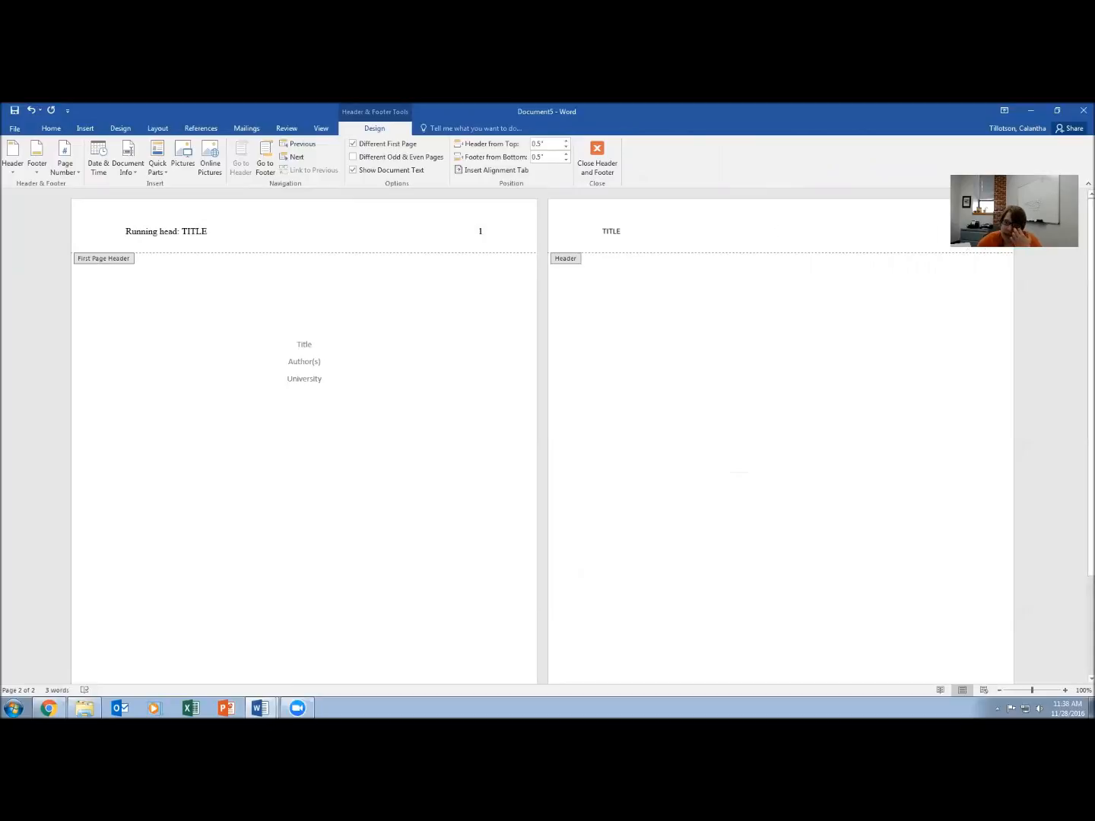
- Format the second page header text in Times New Roman, size 12, and close the header
drag(931, 231, 587, 230)
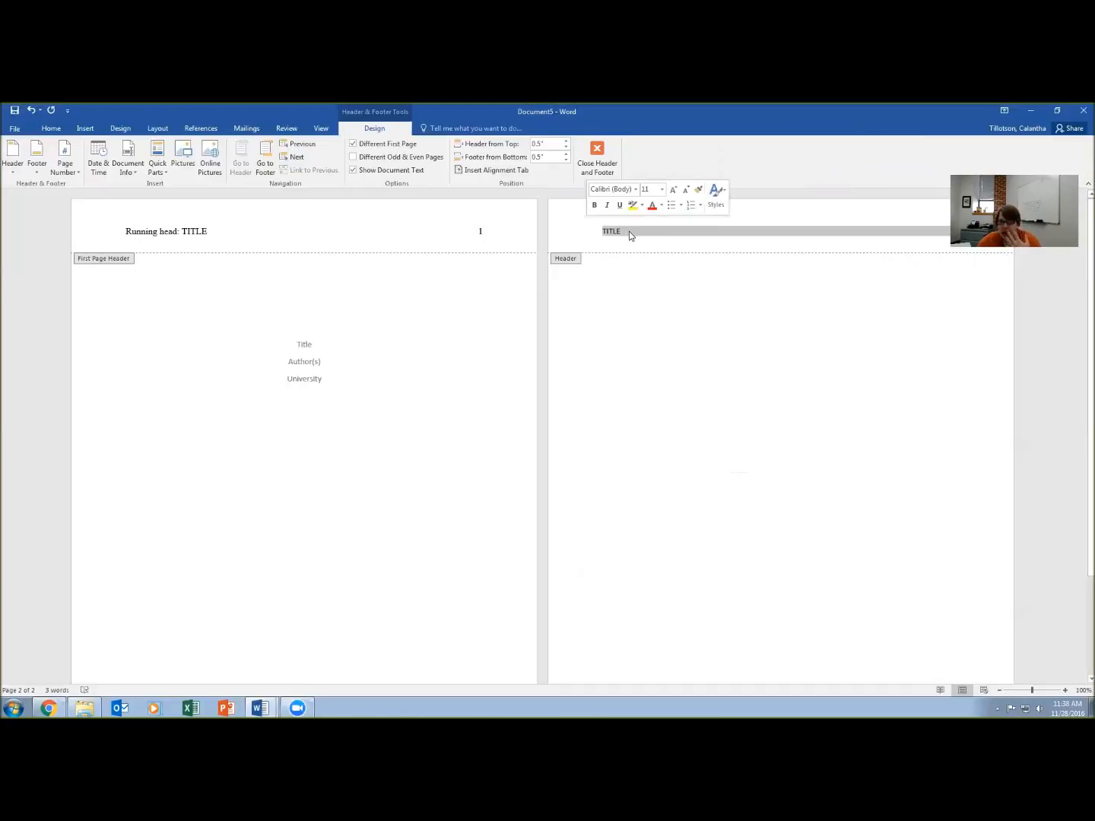
right_click(629, 231)
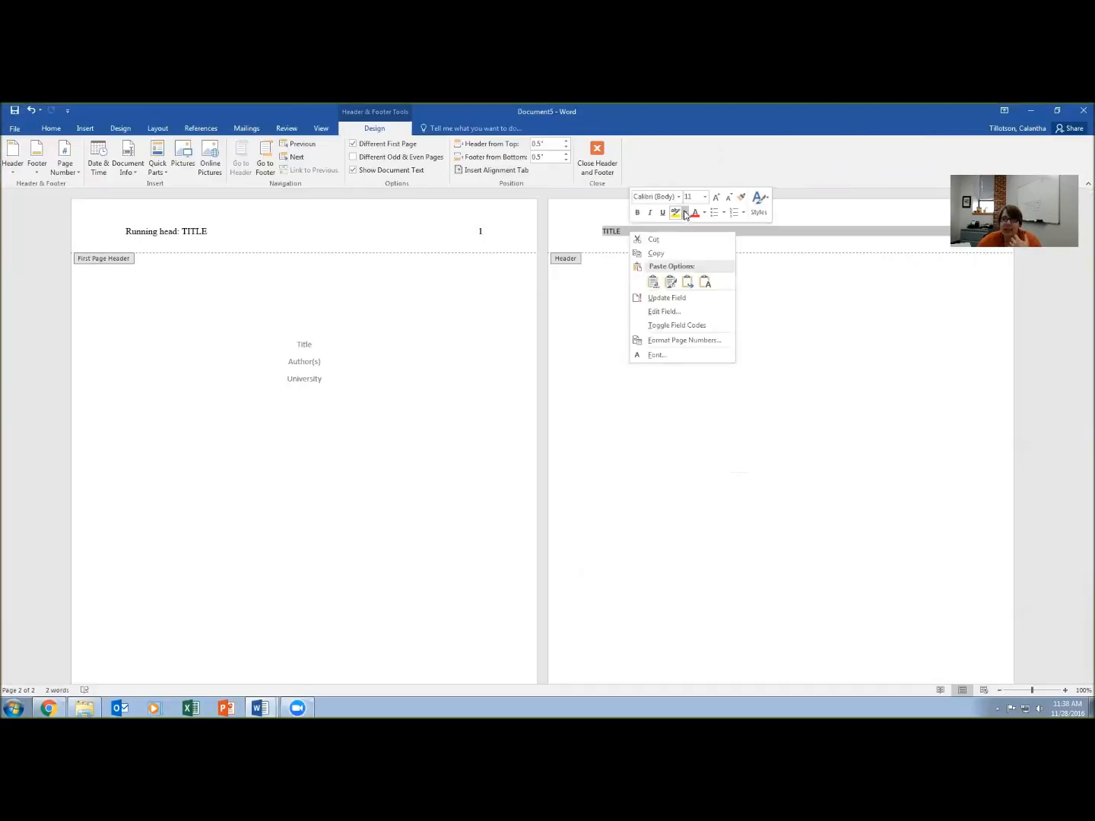
click(679, 196)
click(698, 230)
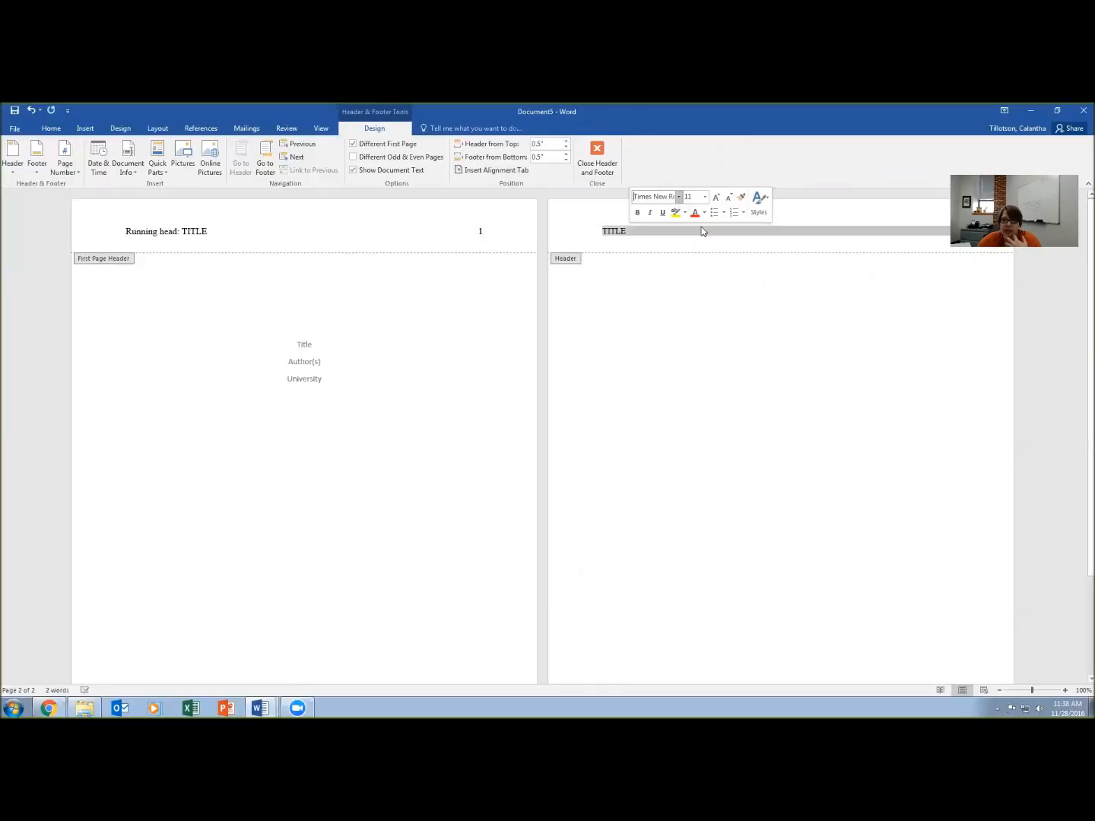
click(705, 197)
click(707, 266)
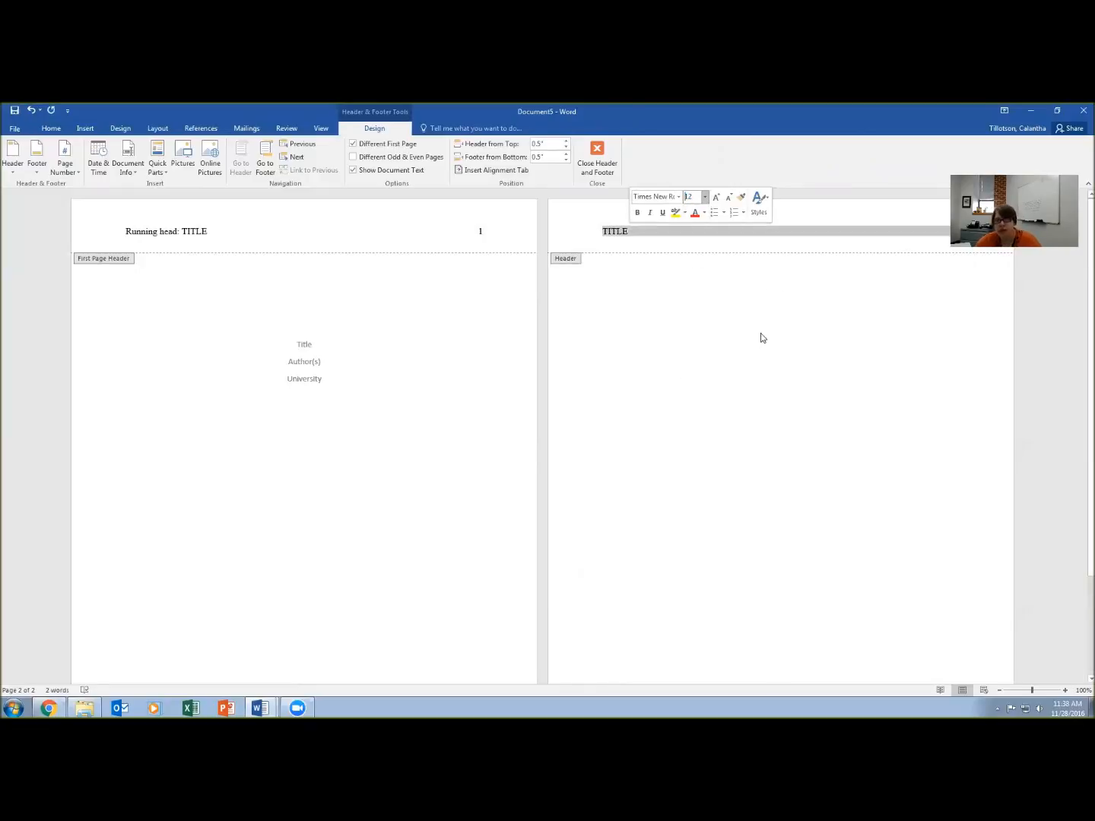
click(597, 160)
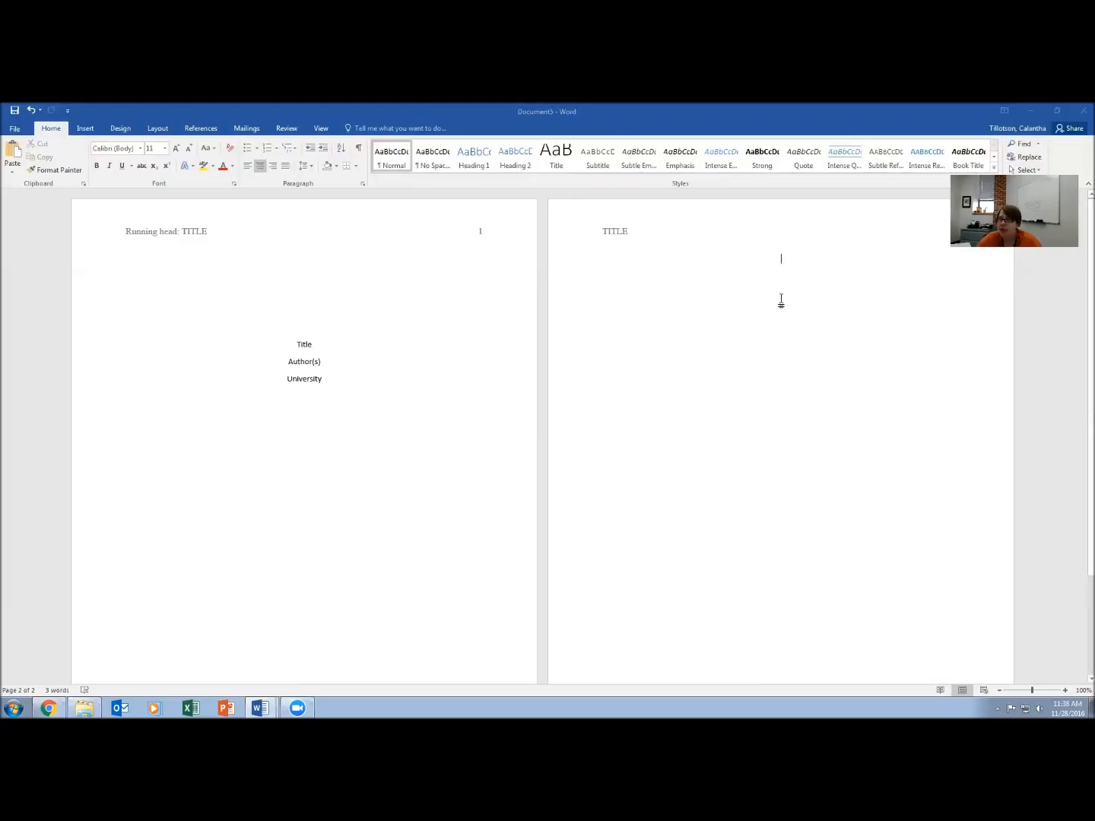
- Enter the centred heading "Abstract" on the second page and format it in Times New Roman, size 12
text(Abstract)
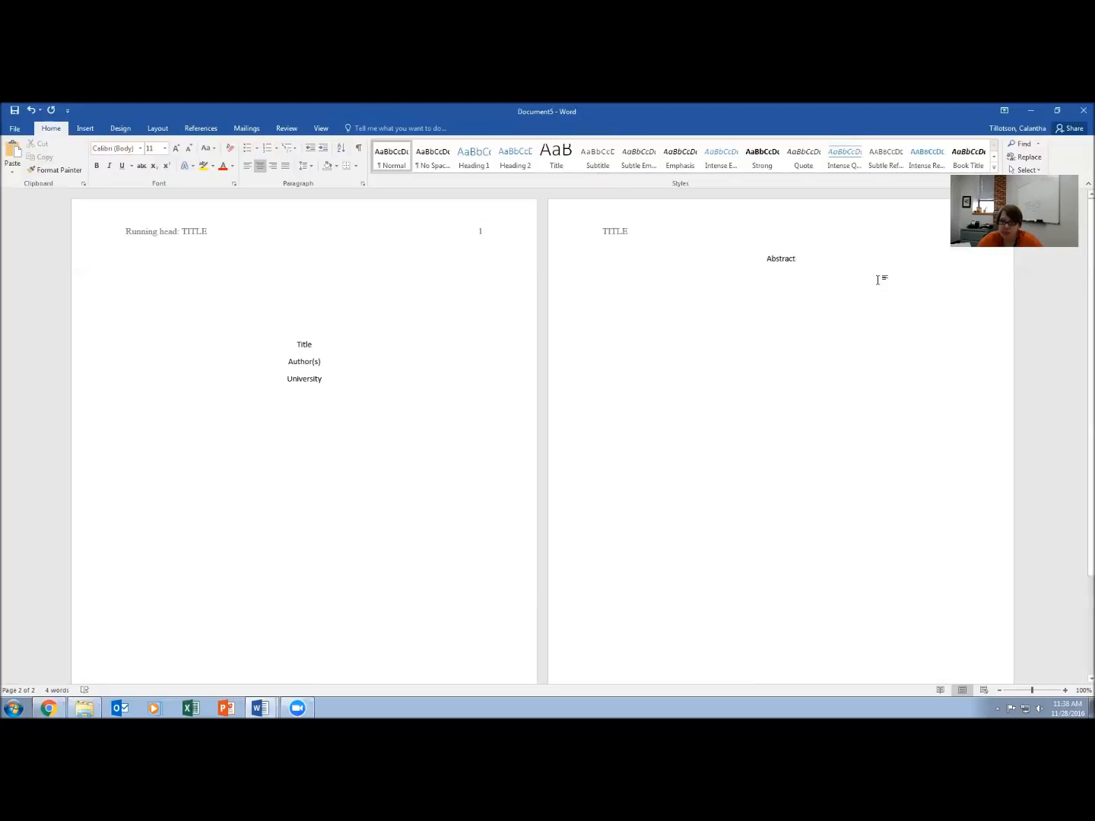
drag(831, 261, 716, 259)
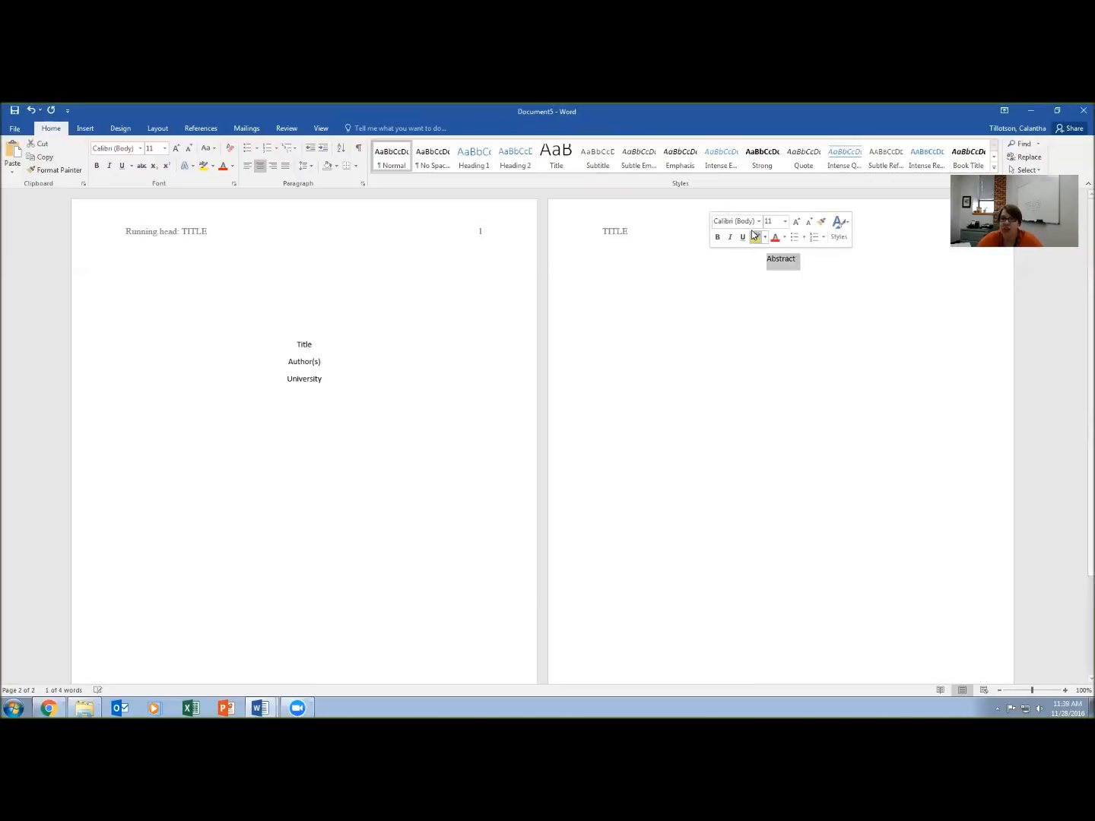
click(758, 221)
click(763, 290)
click(784, 221)
click(777, 276)
click(833, 268)
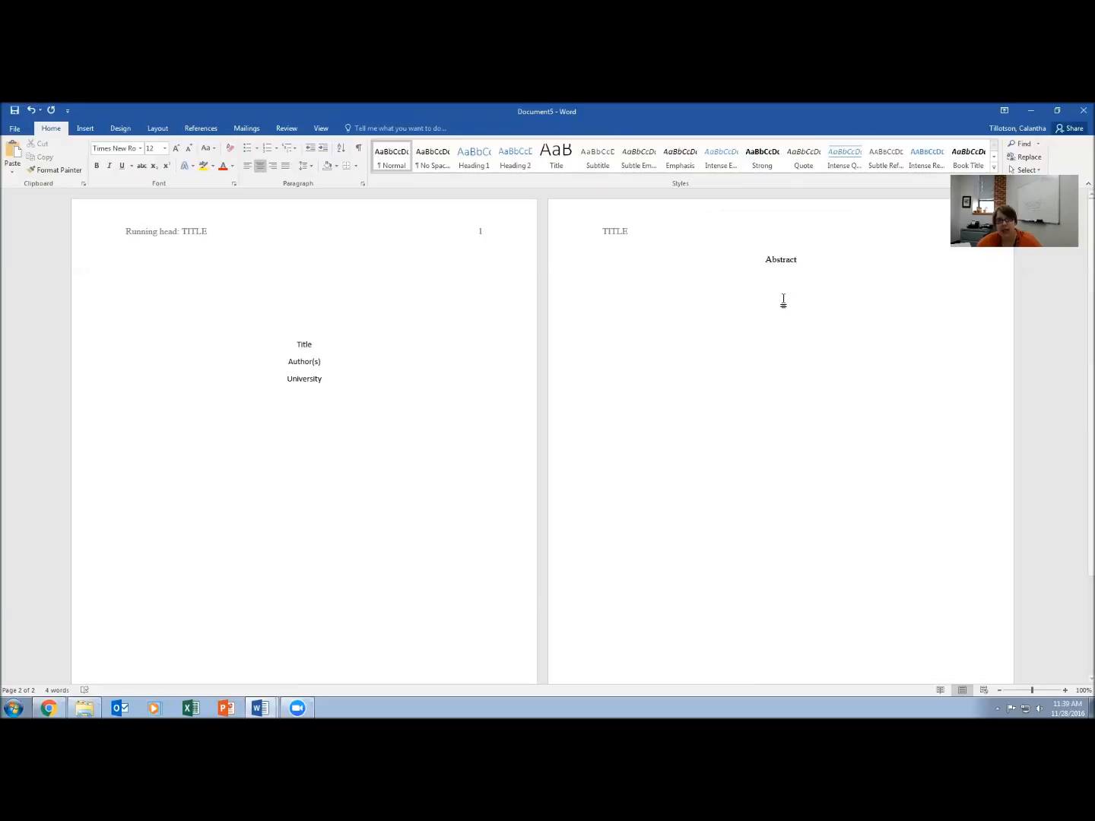
- Format the Title, Author(s) and University lines on the title page in Times New Roman, size 12
drag(342, 384, 262, 342)
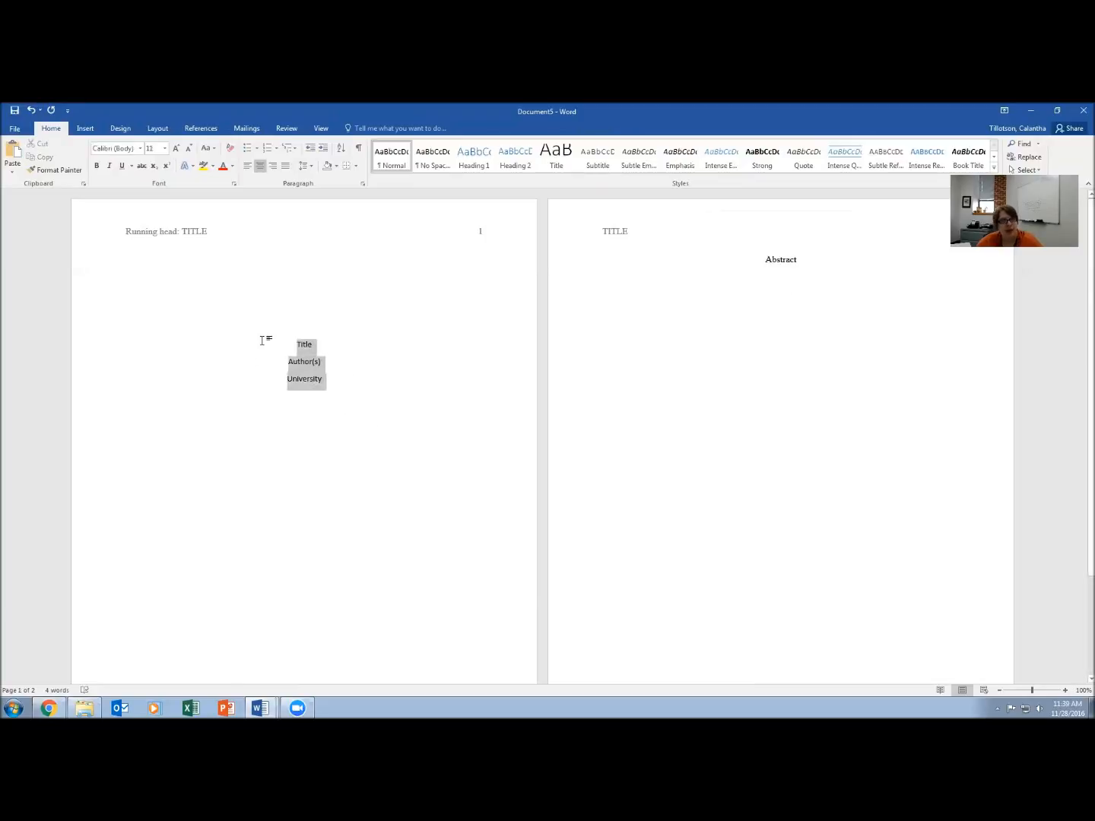
click(311, 306)
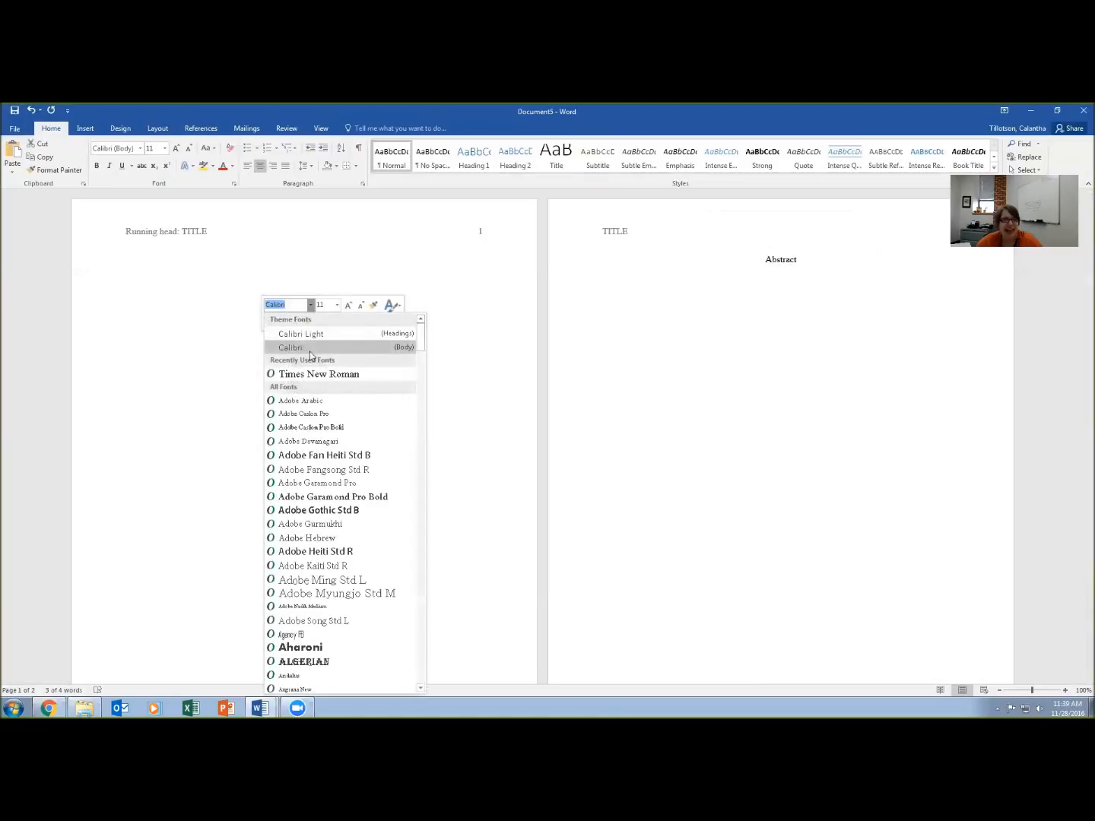
click(313, 375)
click(339, 308)
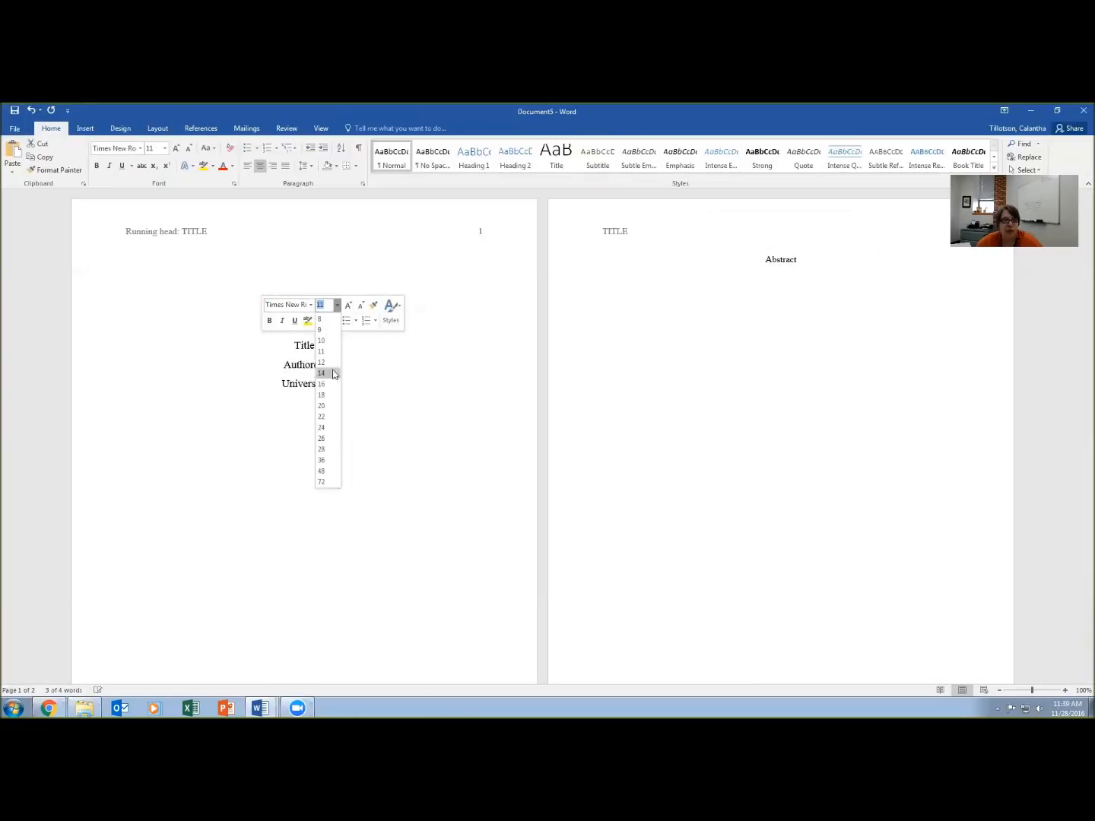
click(328, 361)
click(818, 280)
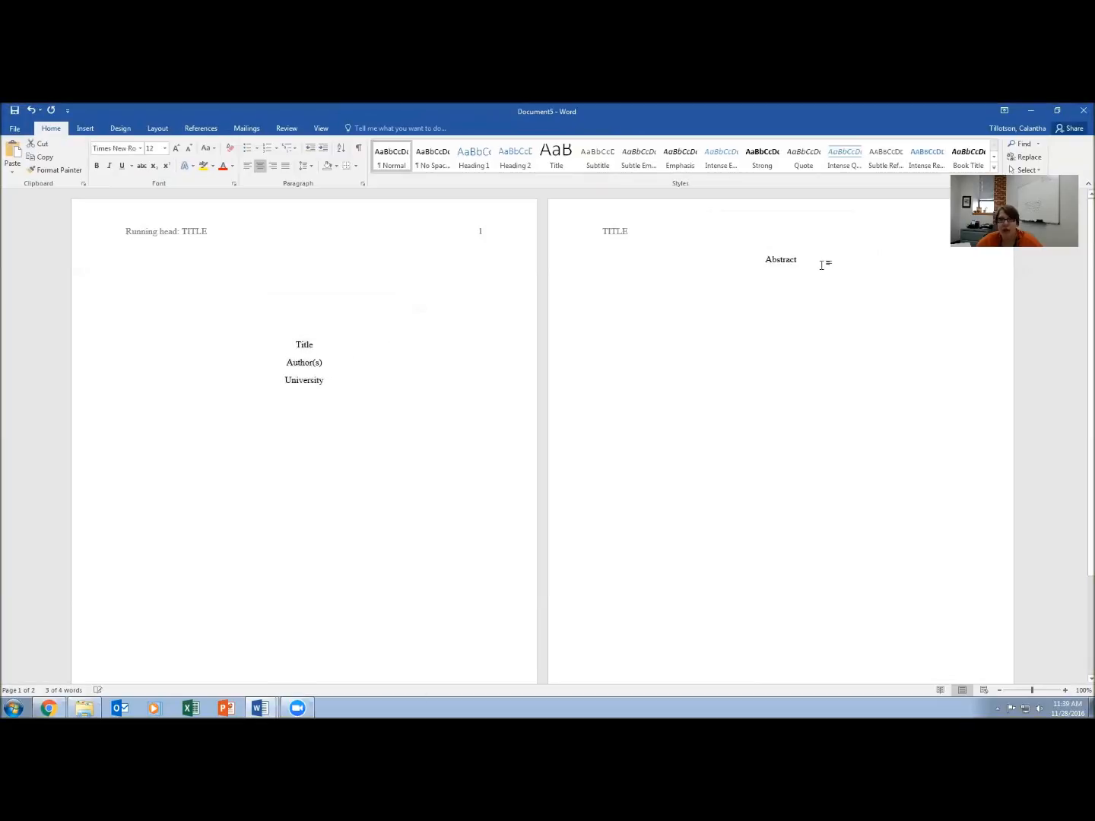
- Add a left-aligned "Paragraph" line with a first-line tab indent below the Abstract heading
click(821, 265)
key(Return)
click(247, 167)
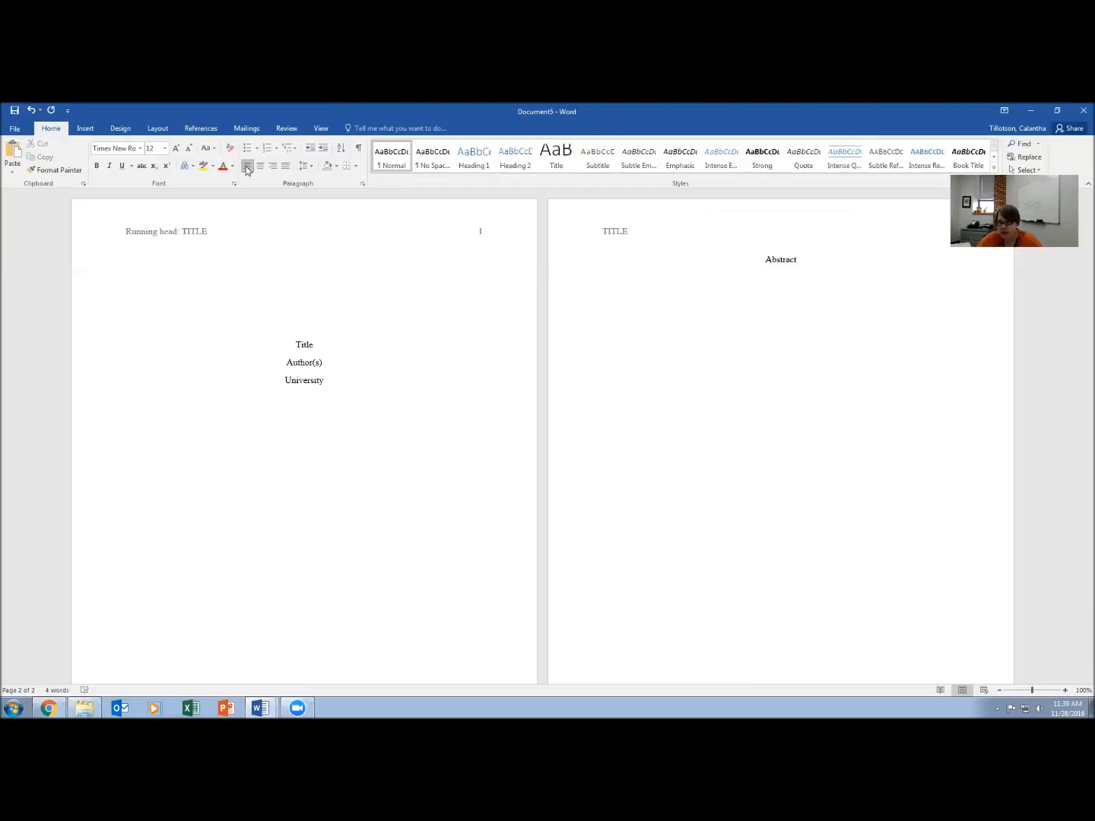
key(Tab)
text(Paragraph)
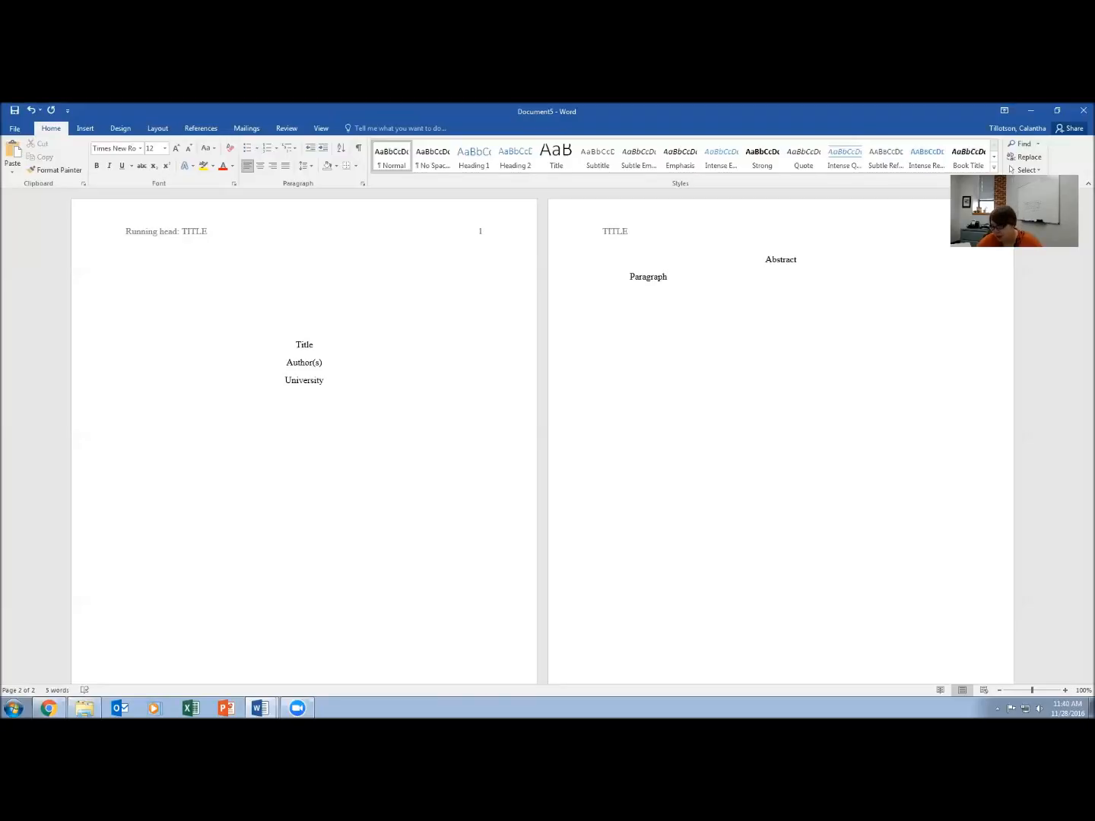
- Add an indented "Keywords:" label in italics below the abstract paragraph, with italics off after it
key(Return)
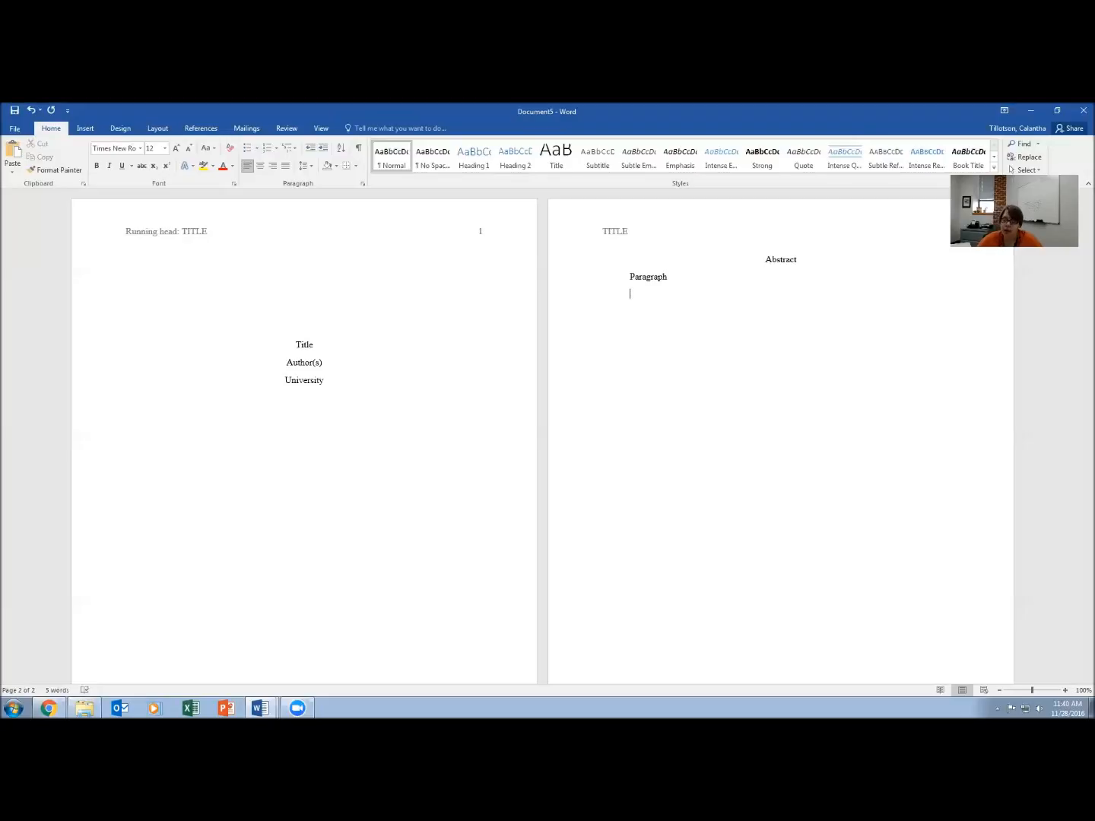
key(ctrl+i)
text(Keyw)
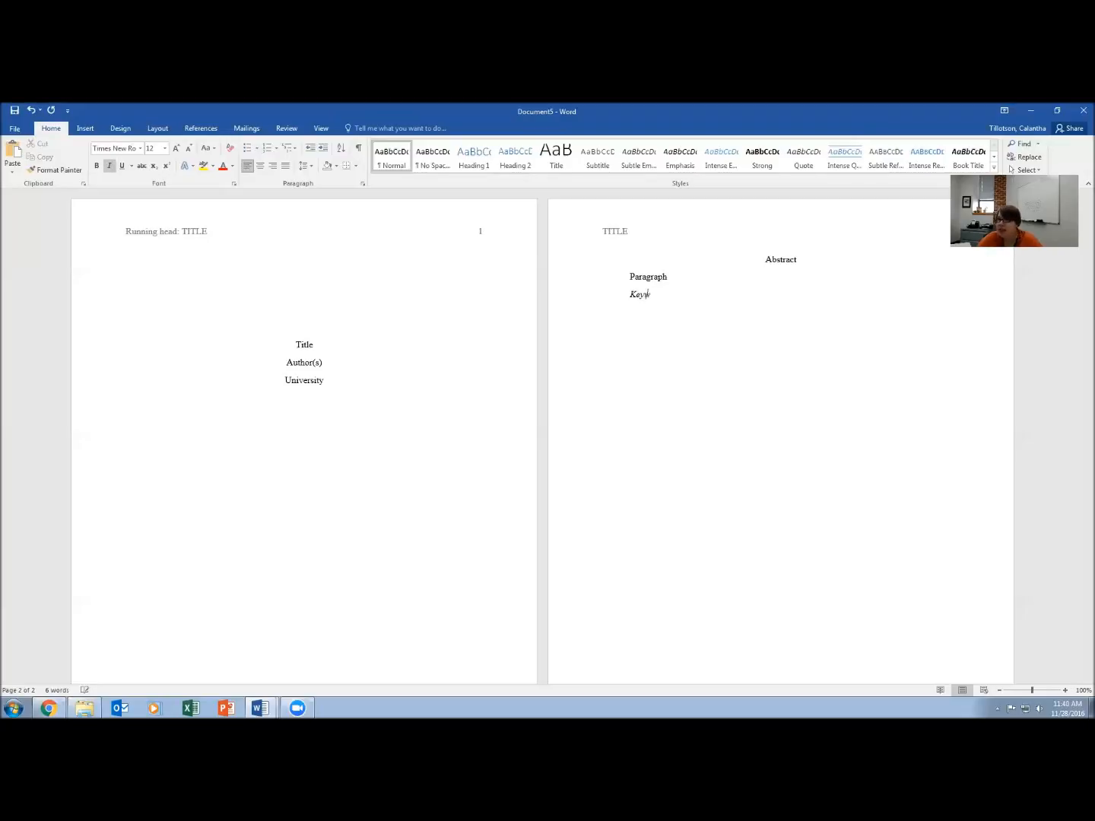
text(ords:)
key(ctrl+i)
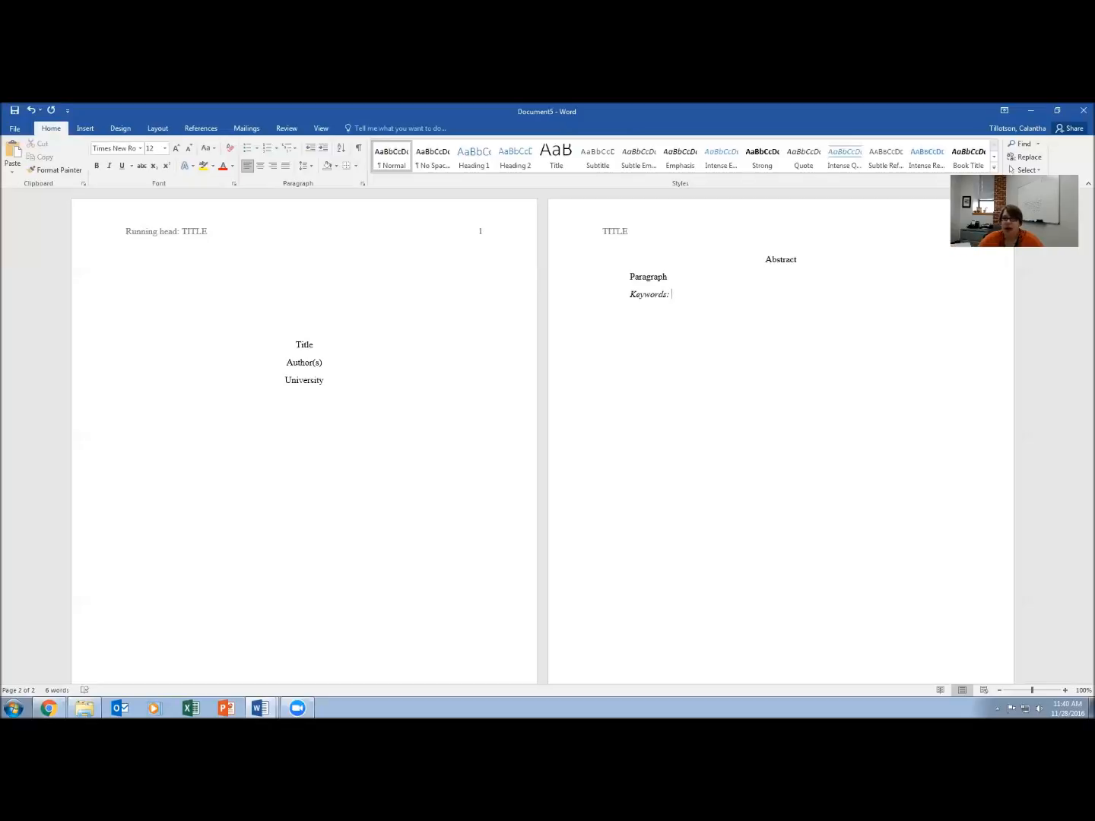
- Try out the sample keywords "elephants, conservation" after the Keywords label and delete them
text(t)
key(BackSpace)
text(elephants, conservation)
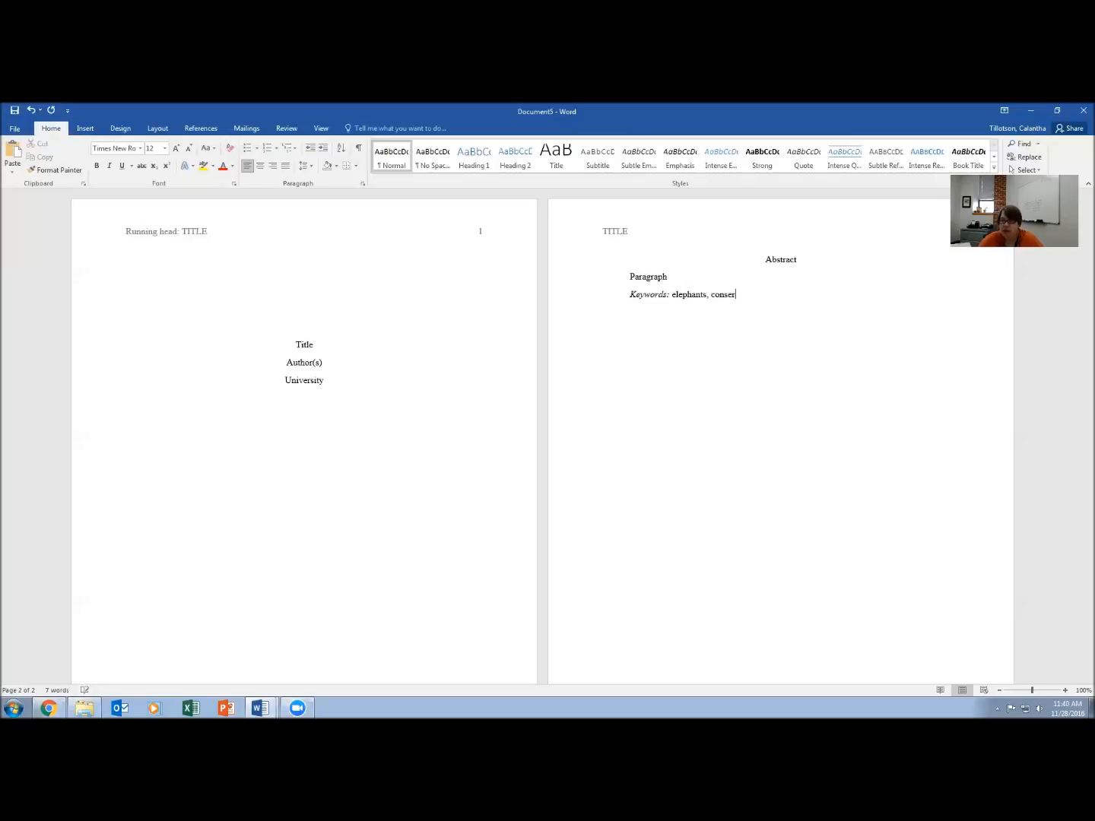
key(BackSpace)
key(BackSpace)
key(BackSpace)
key(BackSpace)
key(BackSpace)
key(BackSpace)
key(BackSpace)
key(BackSpace)
key(BackSpace)
key(BackSpace)
key(BackSpace)
key(BackSpace)
key(BackSpace)
key(BackSpace)
key(BackSpace)
key(BackSpace)
key(BackSpace)
key(BackSpace)
key(BackSpace)
key(BackSpace)
key(BackSpace)
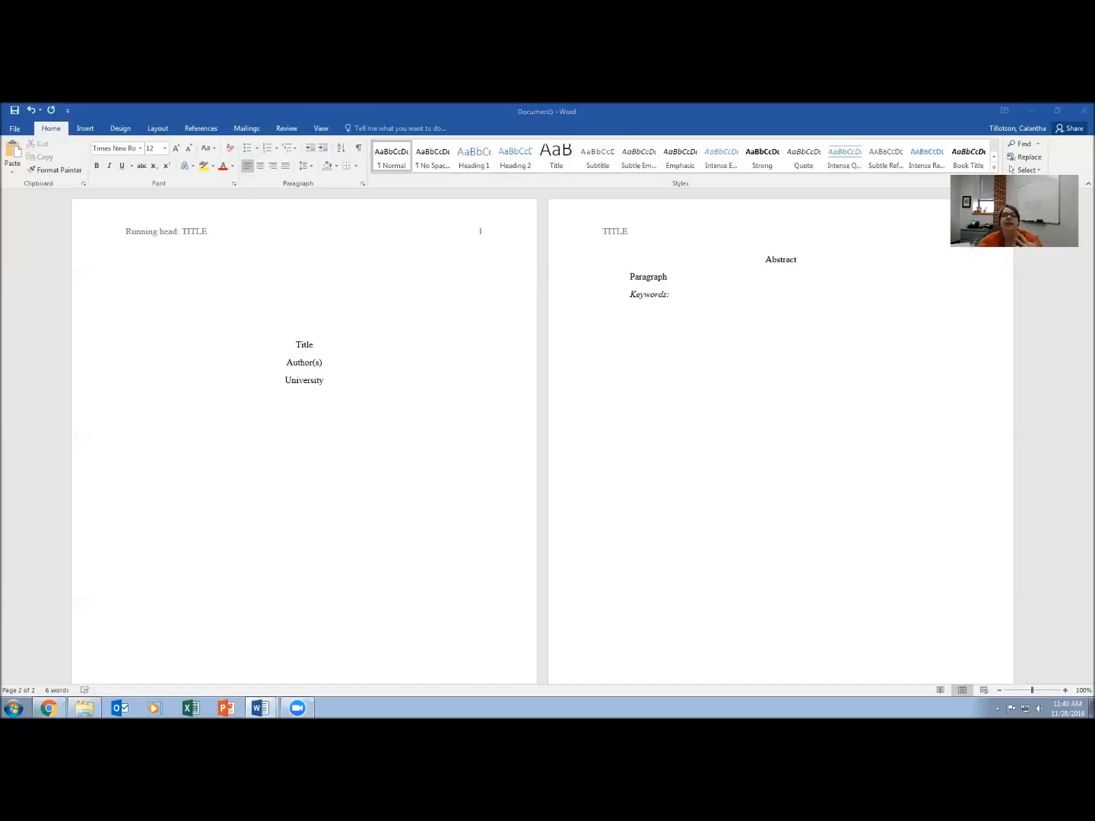
- Insert a page break on the line below Keywords to start a third page
click(608, 317)
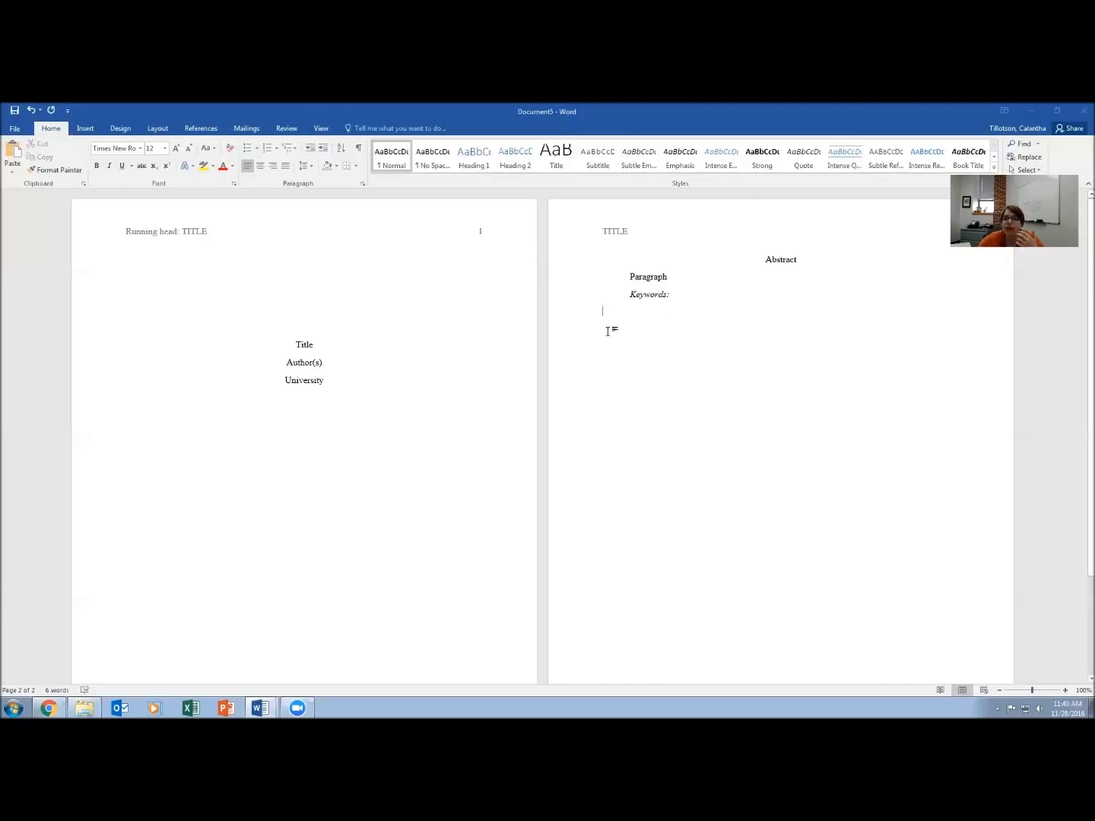
click(86, 128)
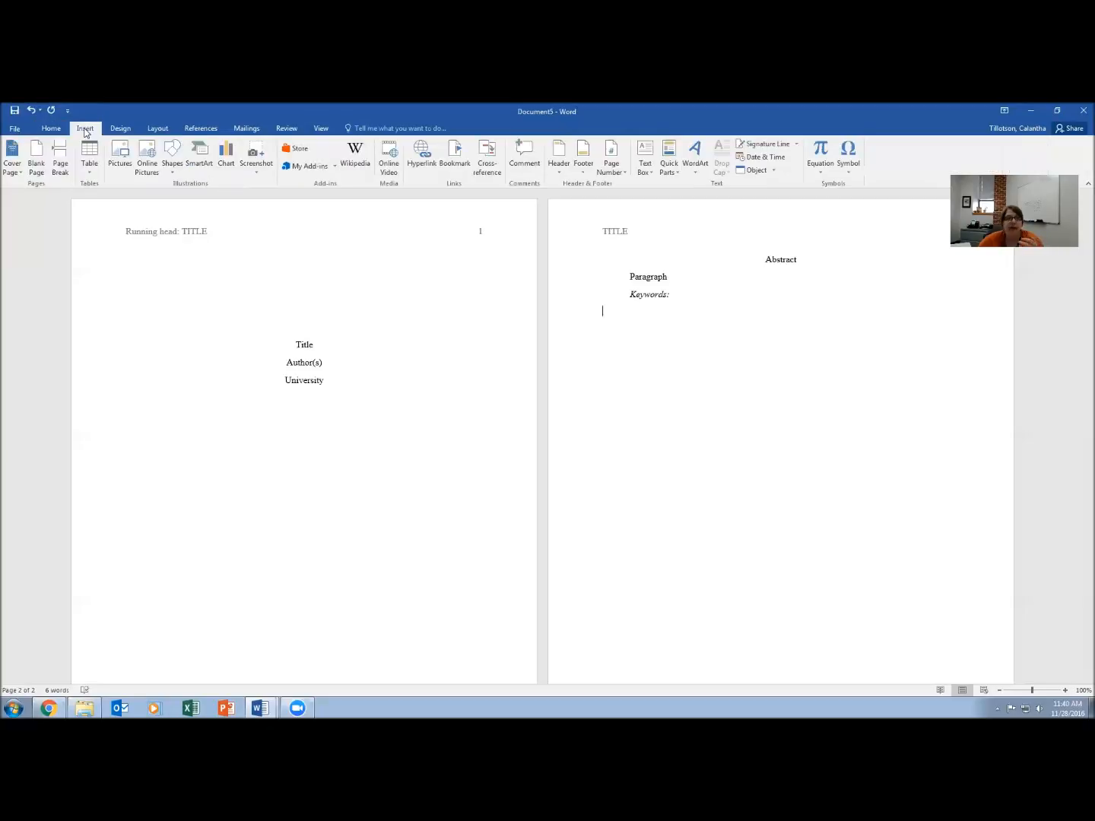
click(67, 148)
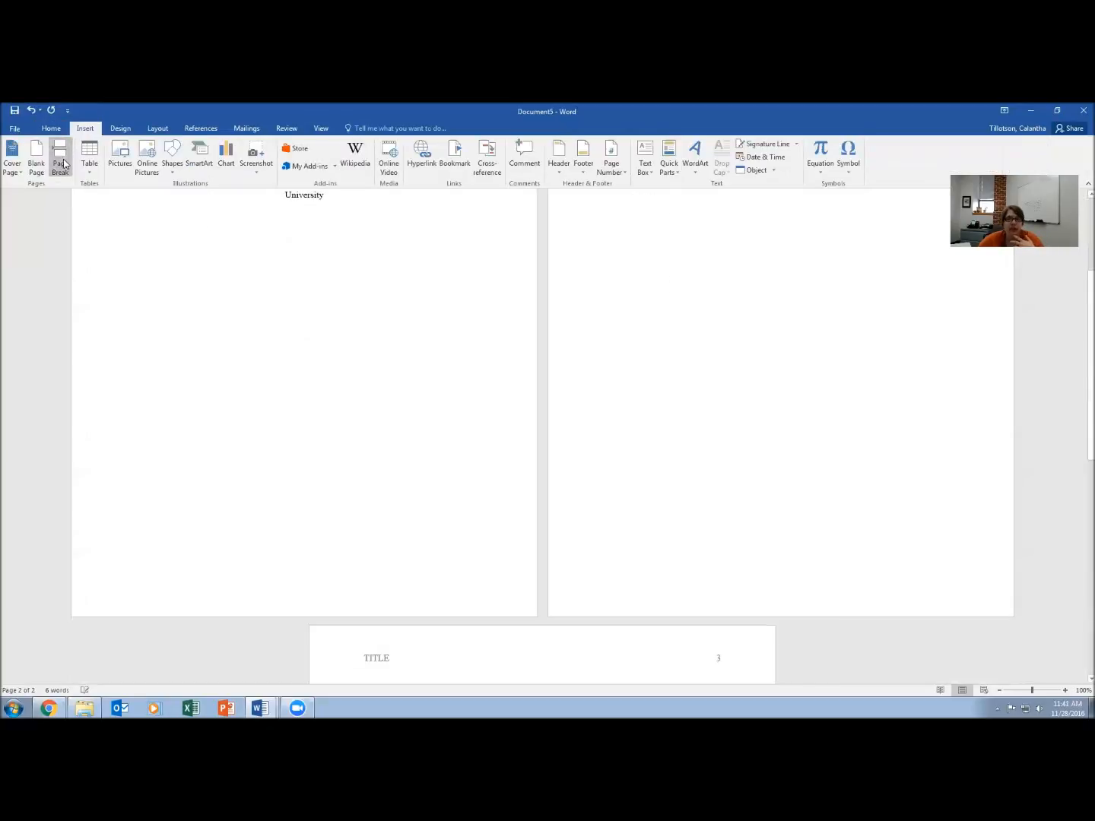
- Enter a centred "Title" at the start of the third page and a left-aligned "Paragraph" line below it
scroll(811, 381, down, 5)
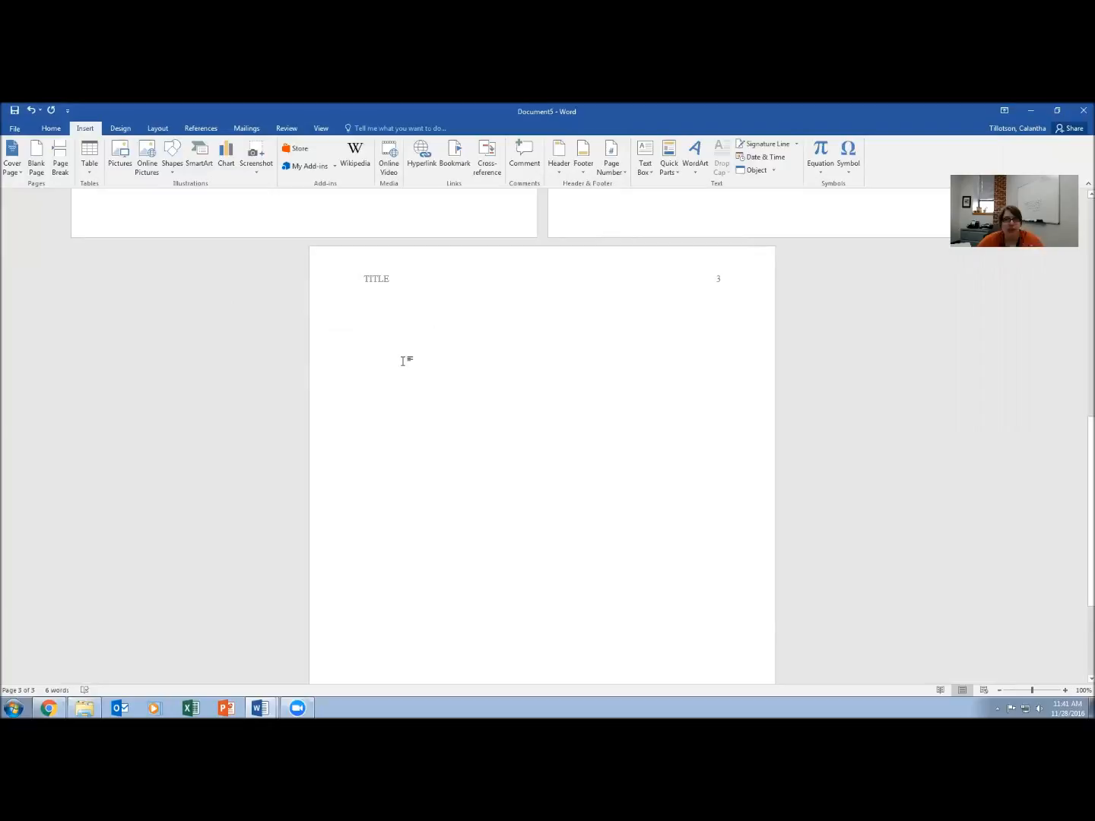
click(50, 130)
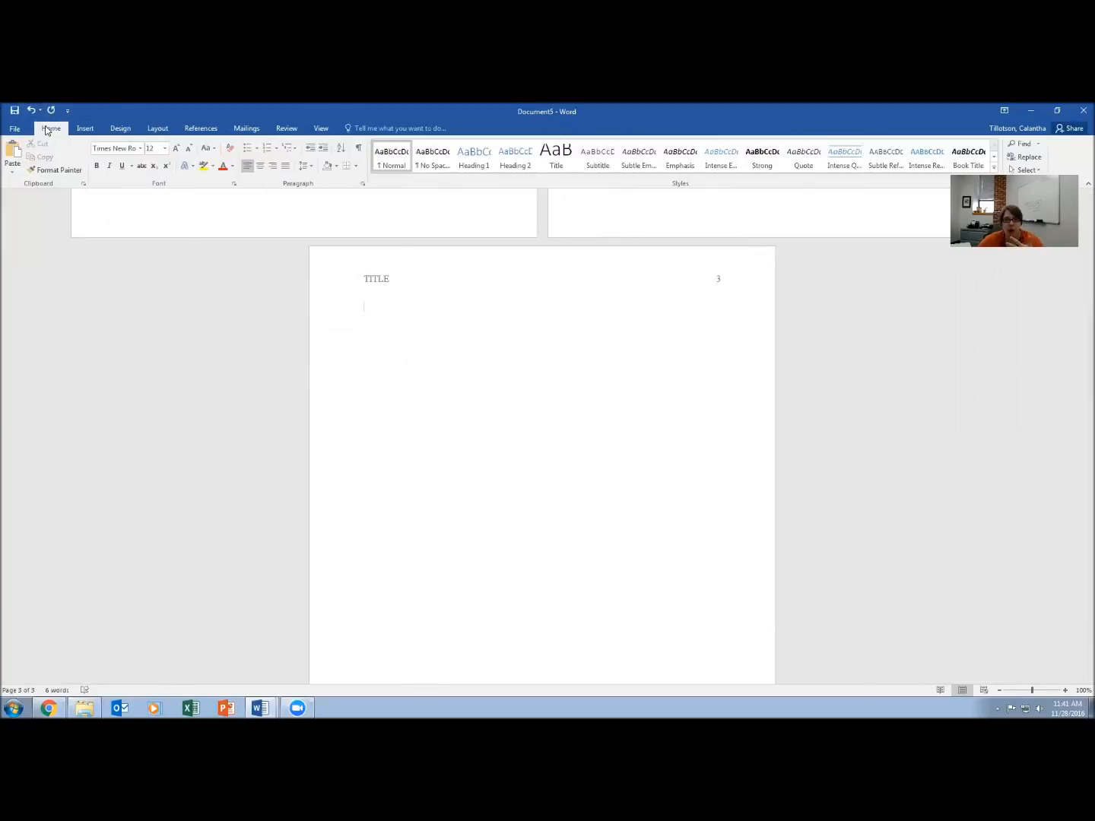
click(261, 170)
text(Title)
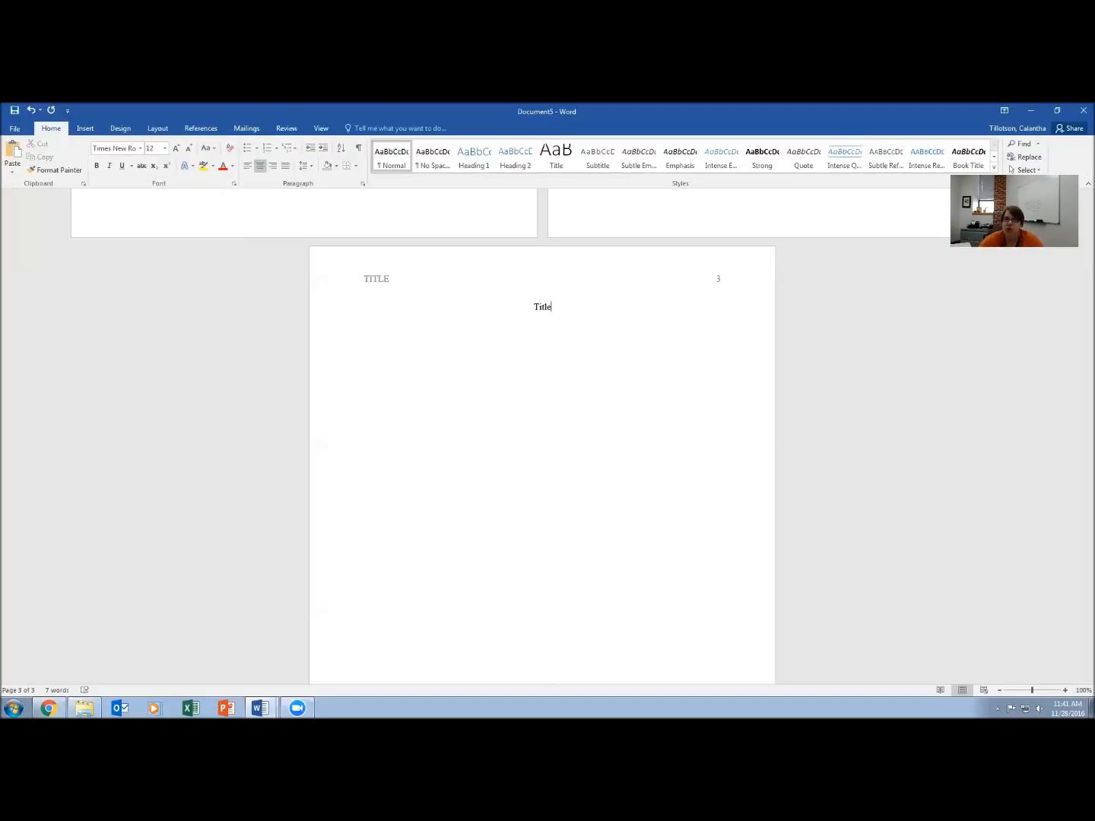
key(Return)
click(247, 166)
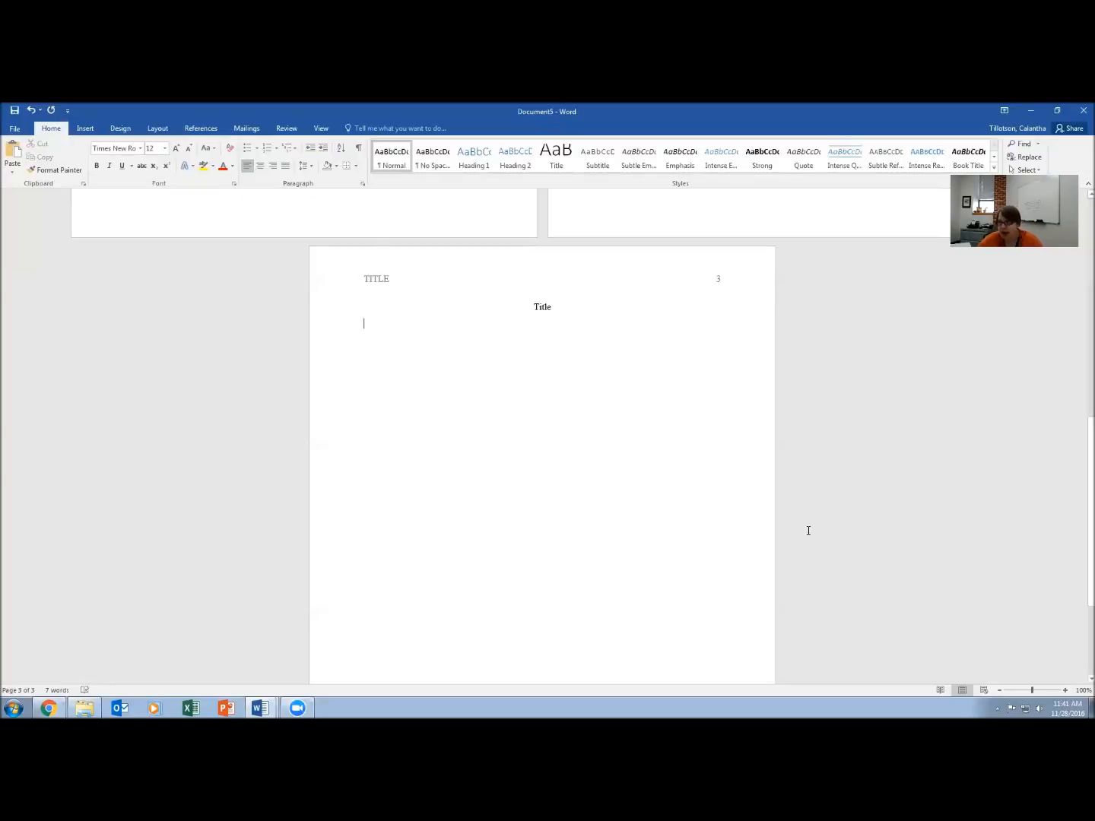
text(Parag)
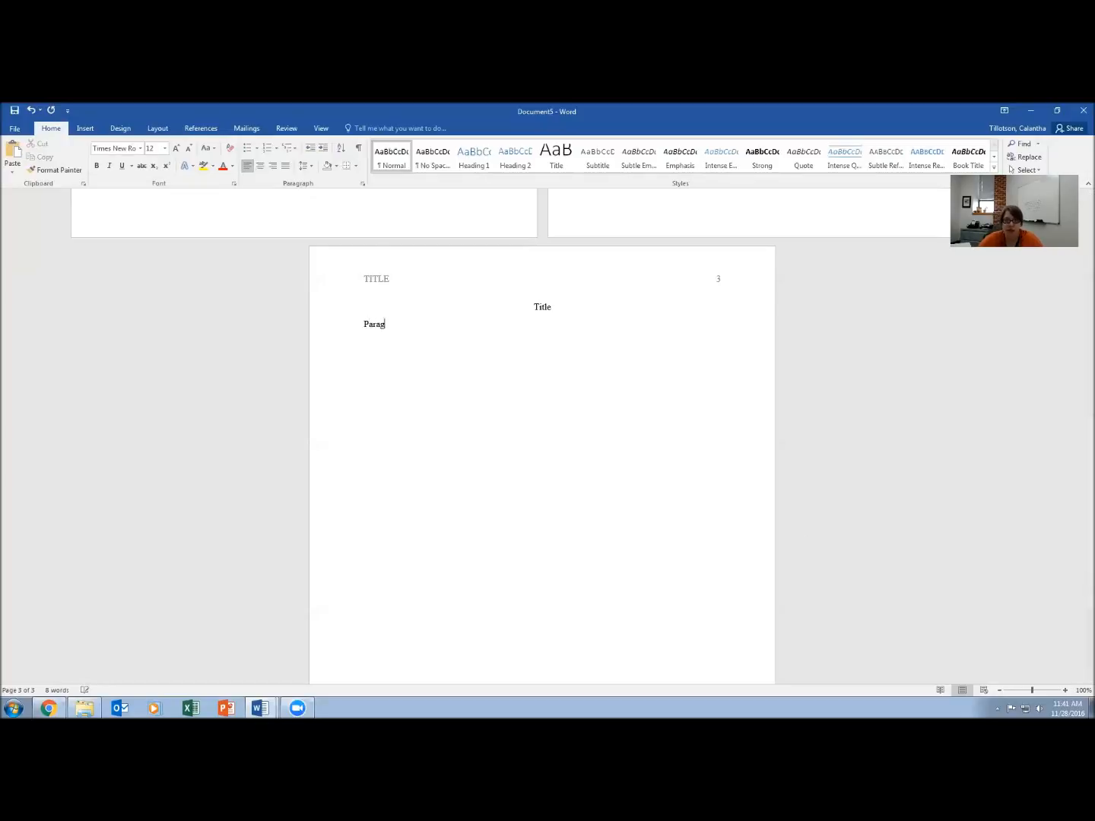
text(raph)
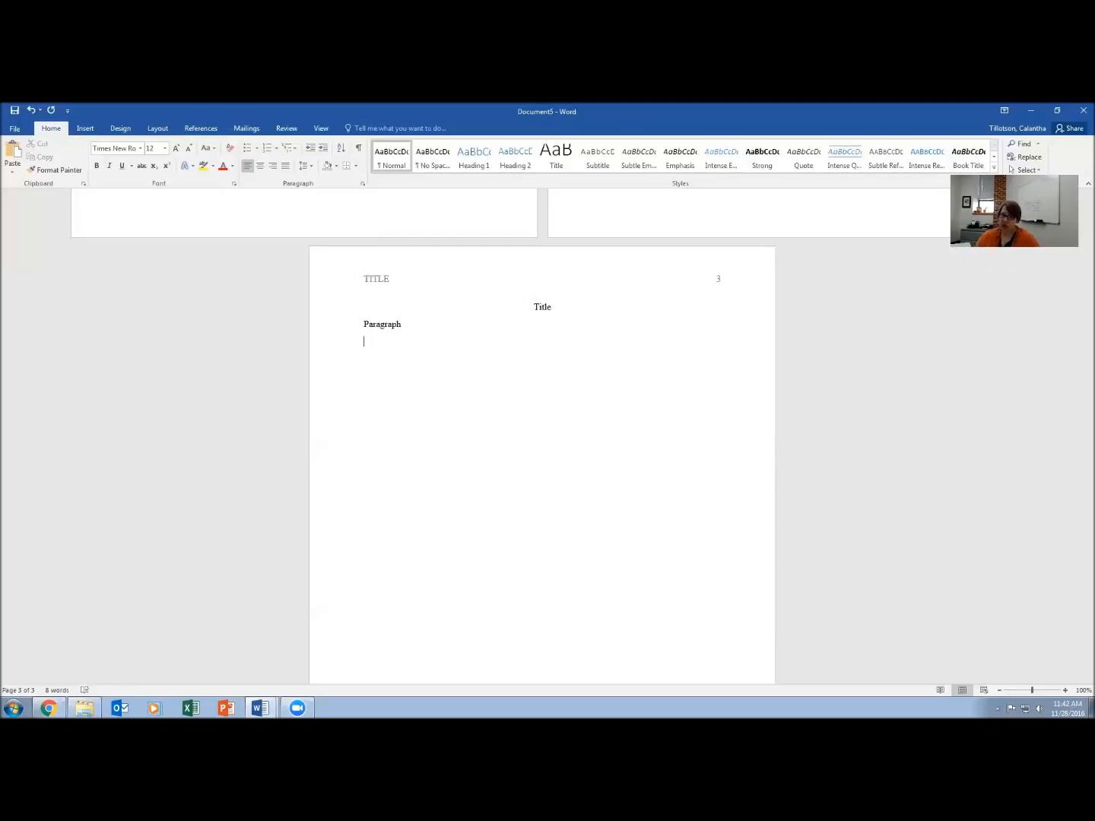
- Enter "Heading 1" centred and in bold below the third page's paragraph line
click(259, 170)
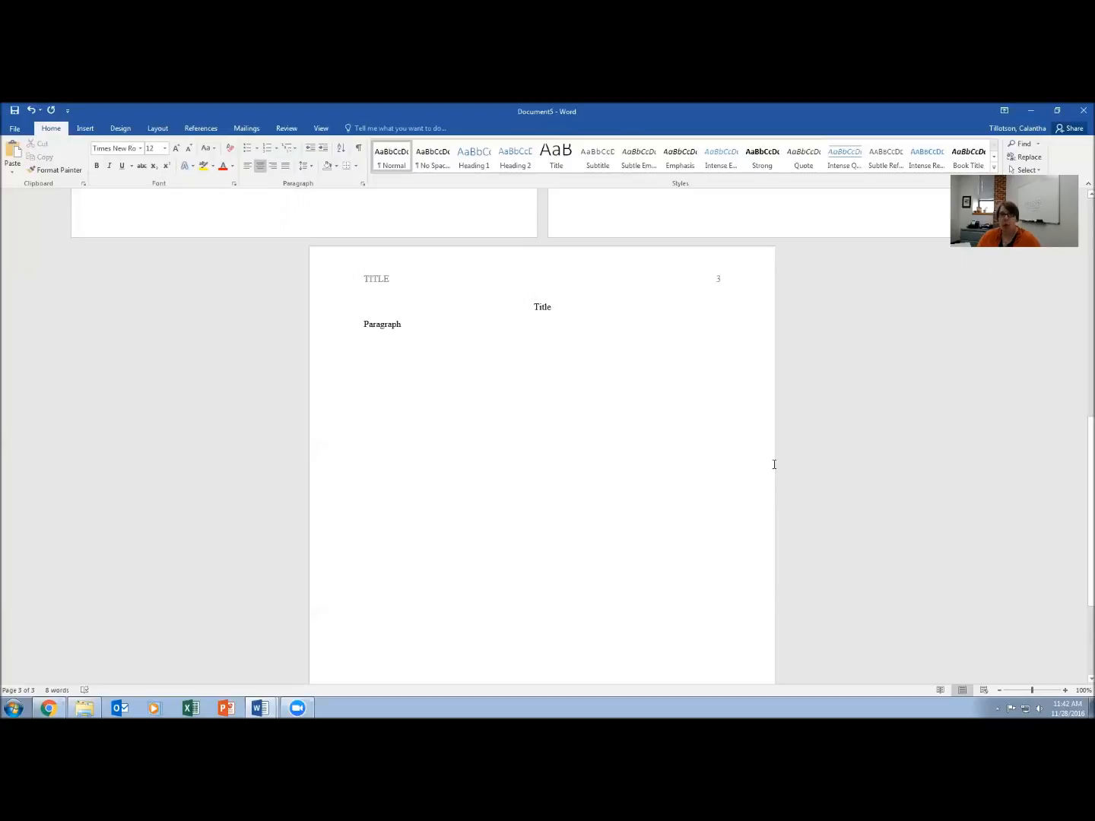
click(97, 166)
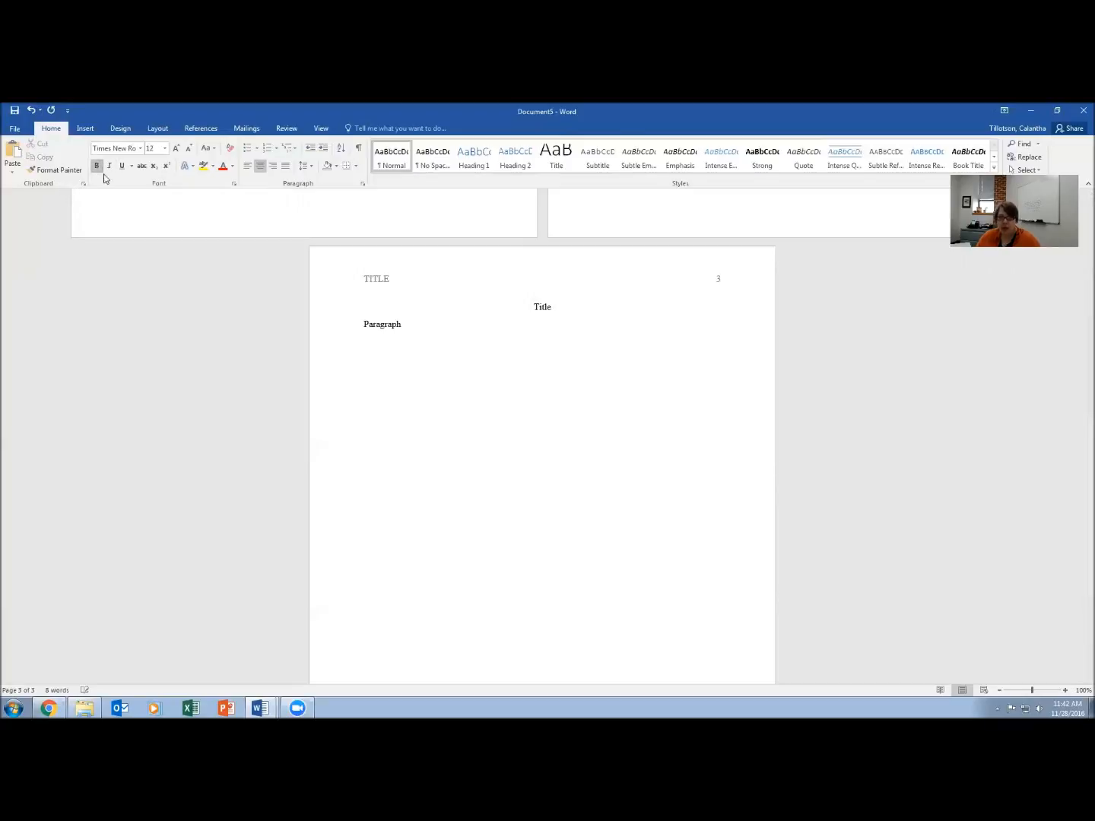
text(Heading 1)
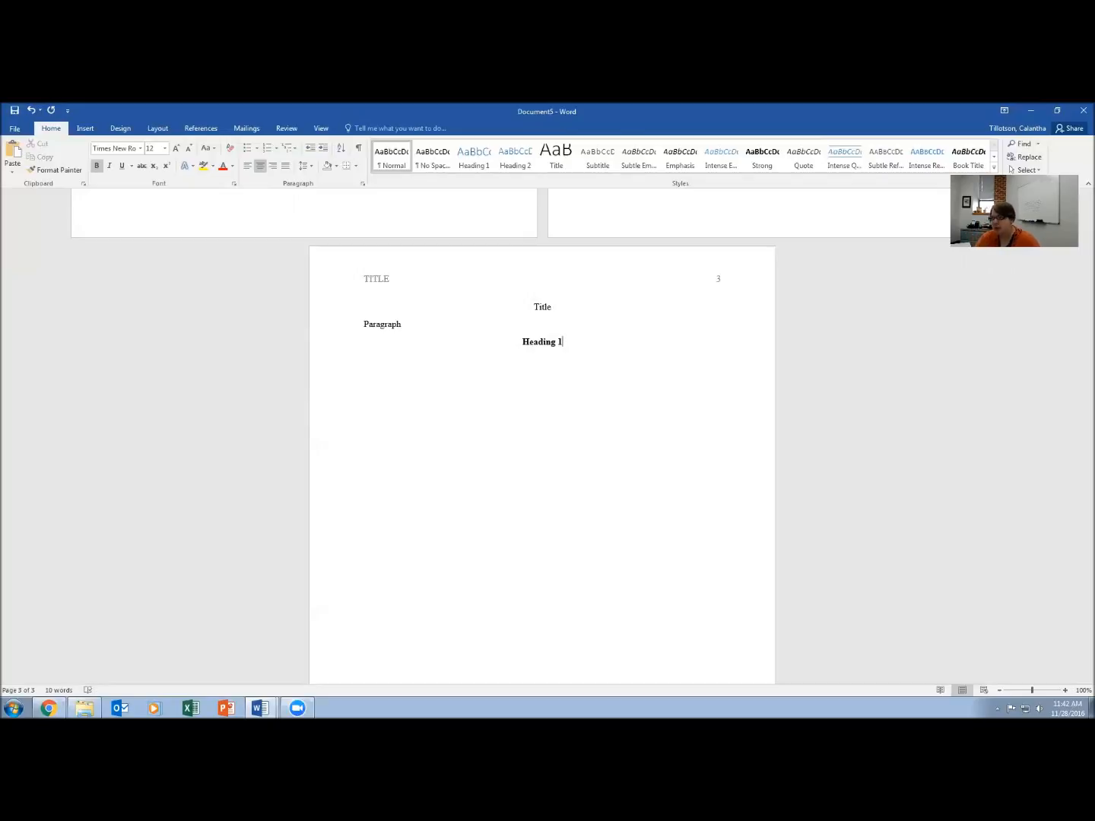
- Add a left-aligned, non-bold "Paragraph" line below Heading 1, correcting its spelling with the suggested word
key(Return)
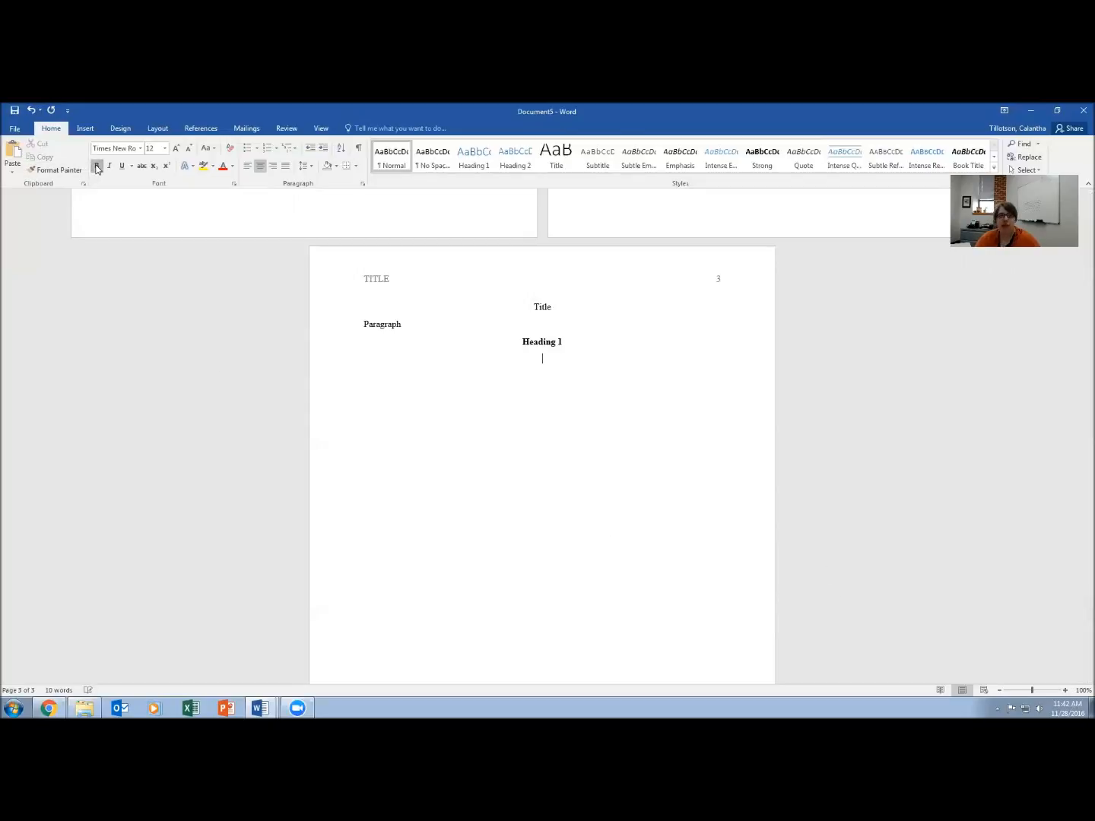
click(247, 168)
text(Paraph)
key(BackSpace)
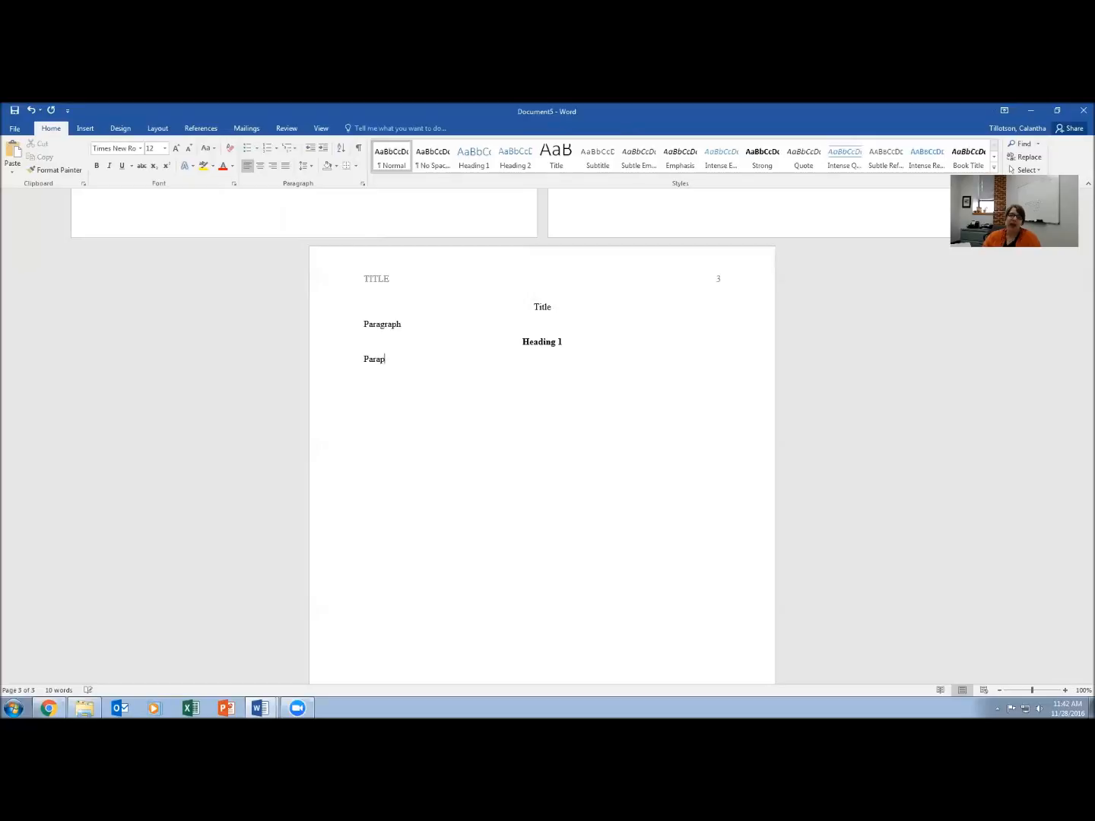
text(raph)
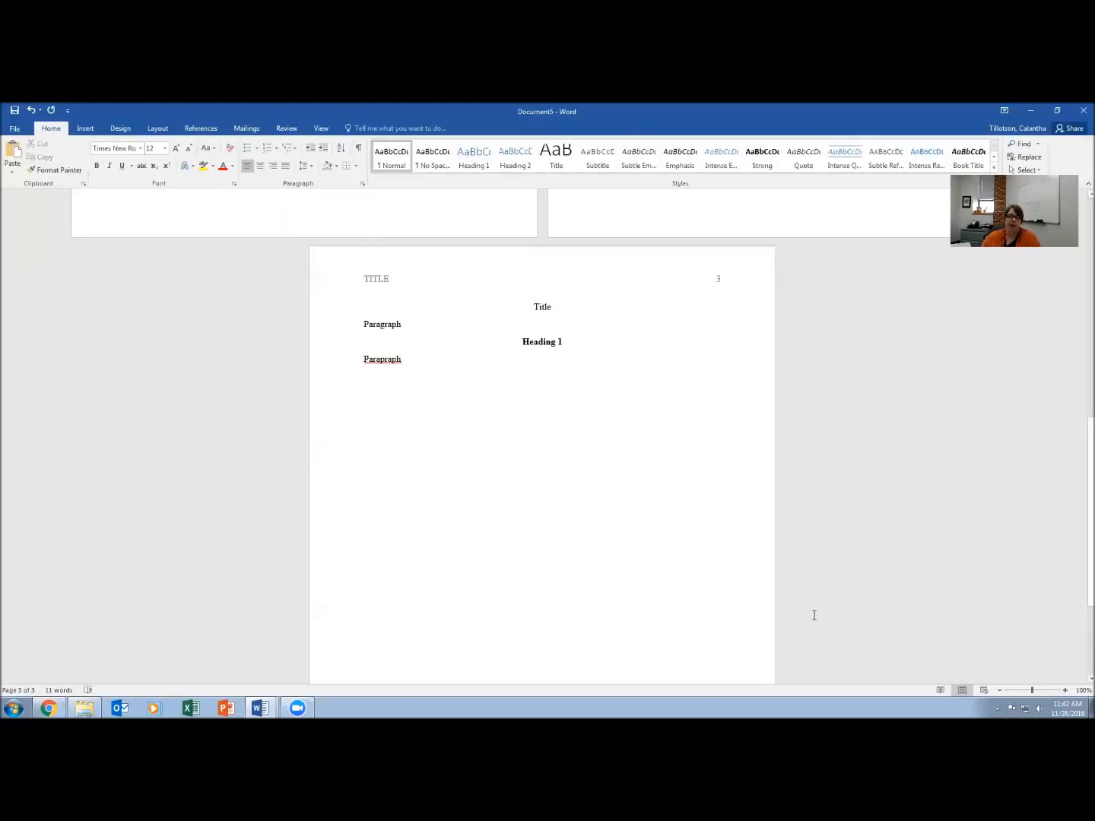
right_click(380, 362)
click(436, 372)
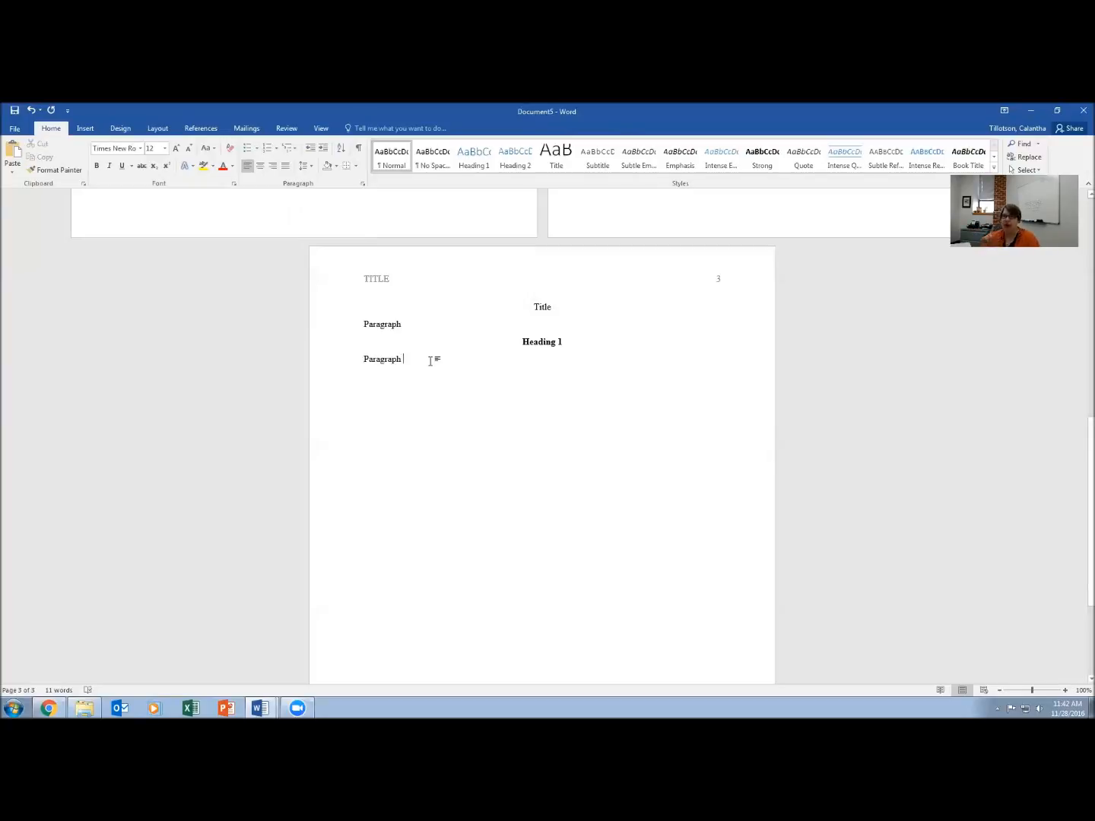
- Add a bold, left-aligned "Heading 2" line below the second paragraph line on the third page
key(Return)
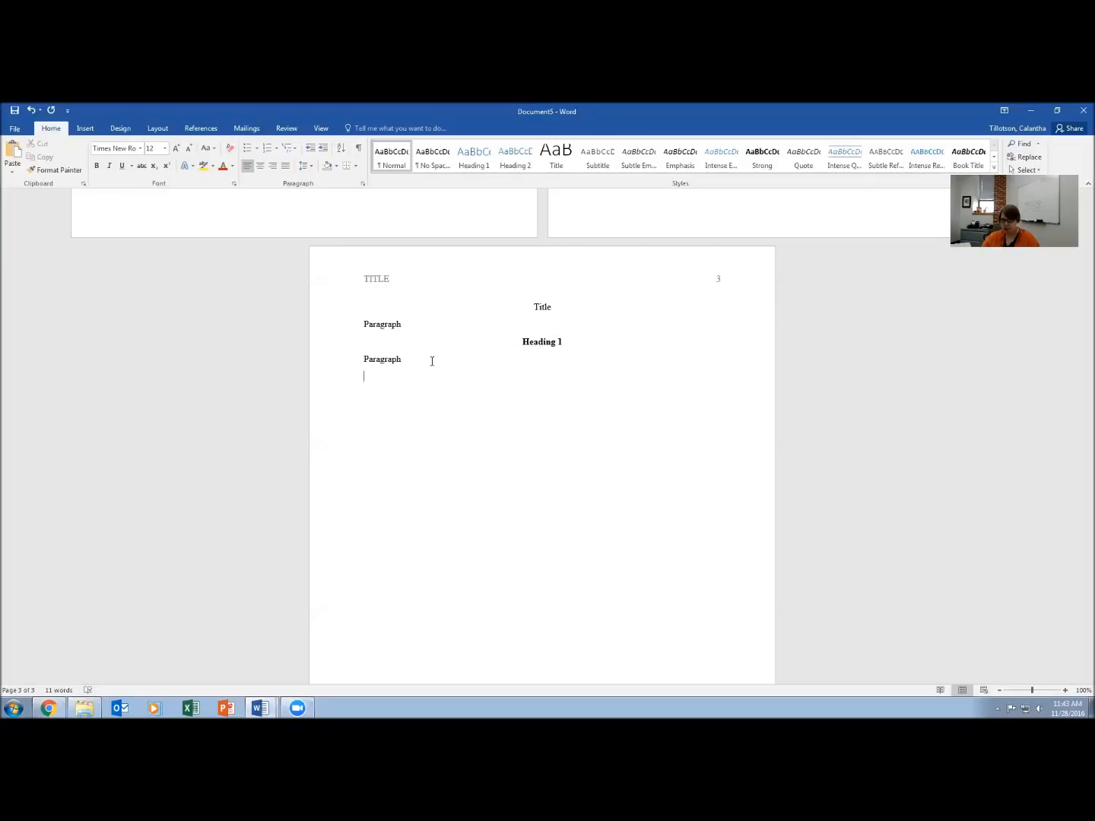
key(ctrl+b)
text(Heading 2)
key(Return)
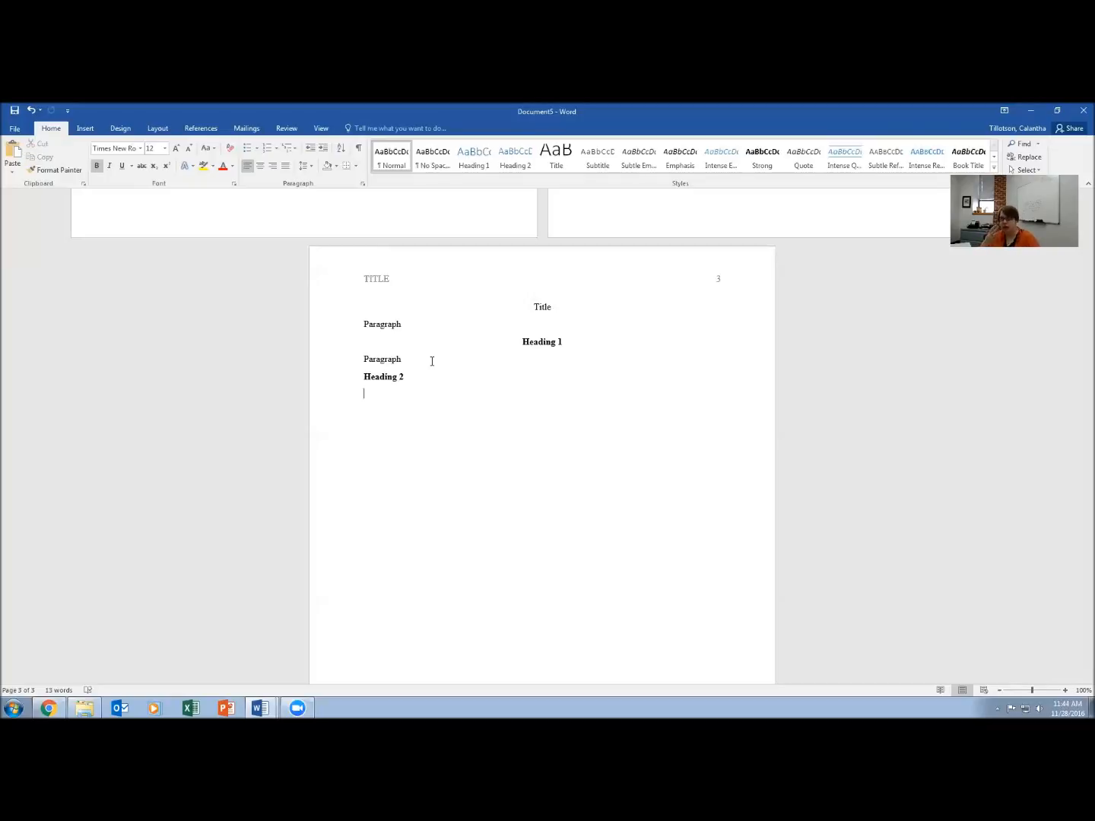
- Enter "Heading 3." in bold with a first-line indent below Heading 2
key(Tab)
text(Heading 3.)
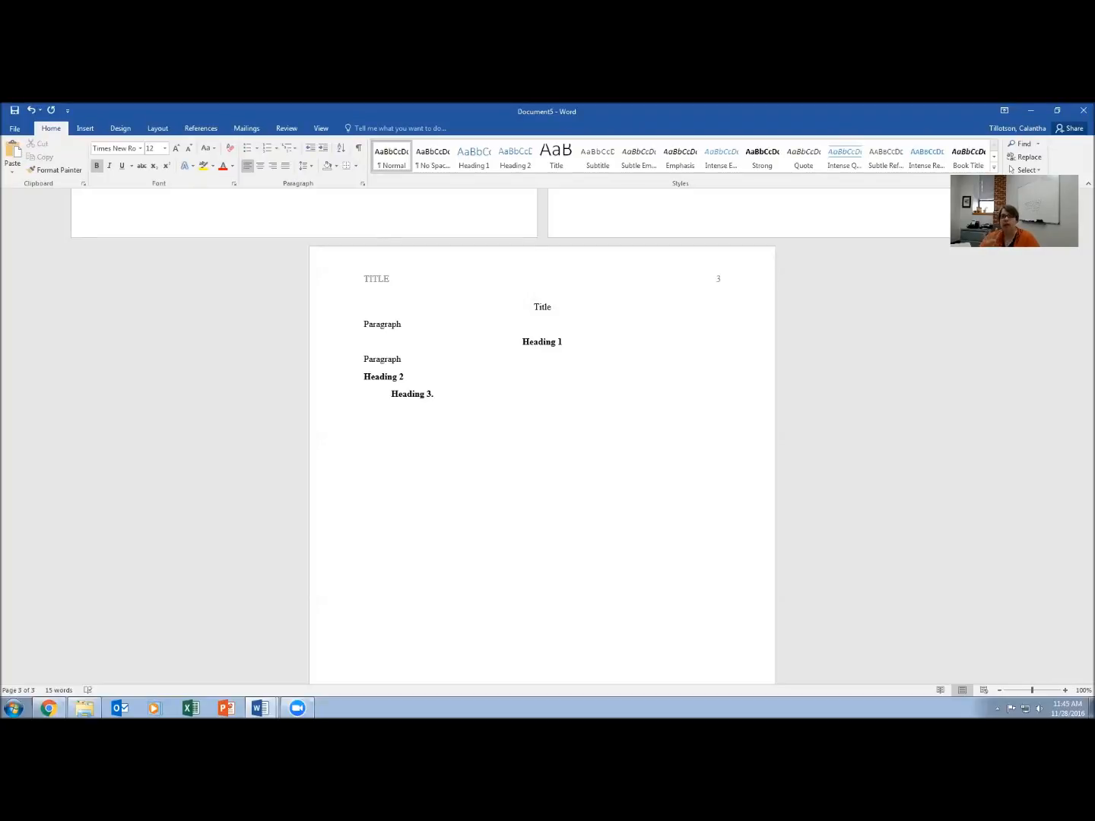
key(Return)
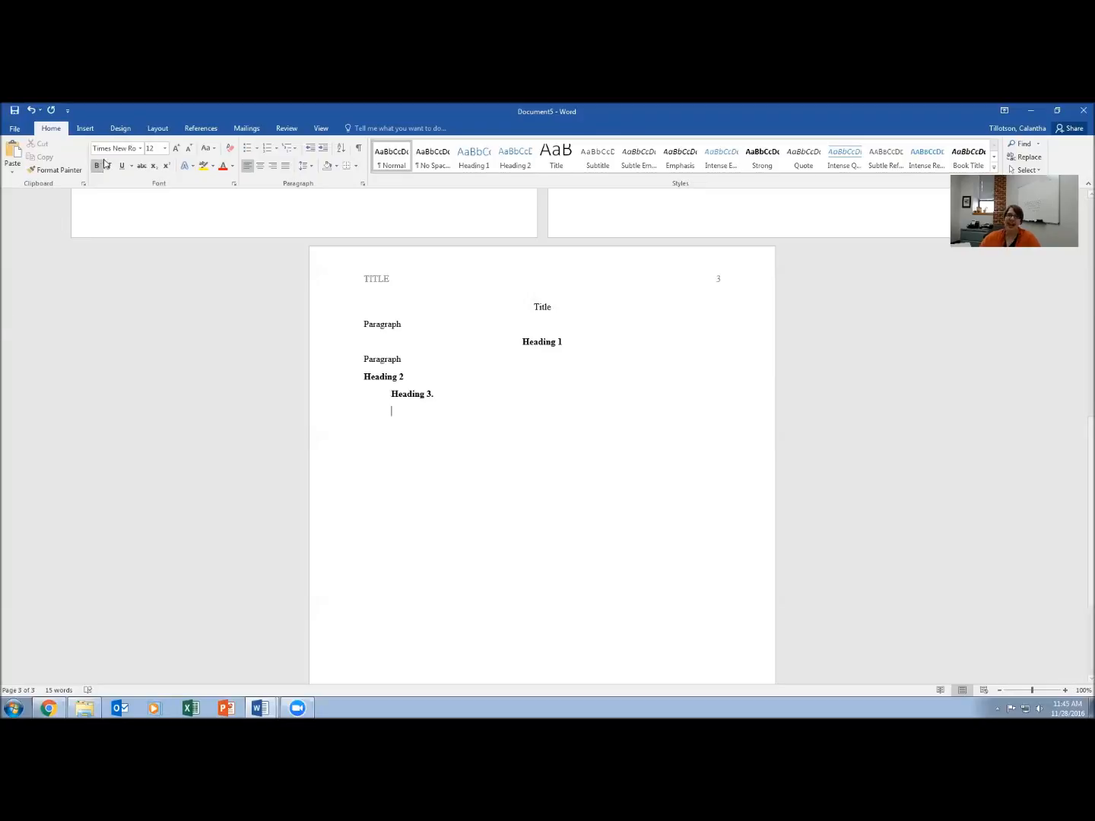
- Enter an indented "Heading 4." in bold italics below Heading 3, and return to regular text on the line below
click(109, 166)
text(H)
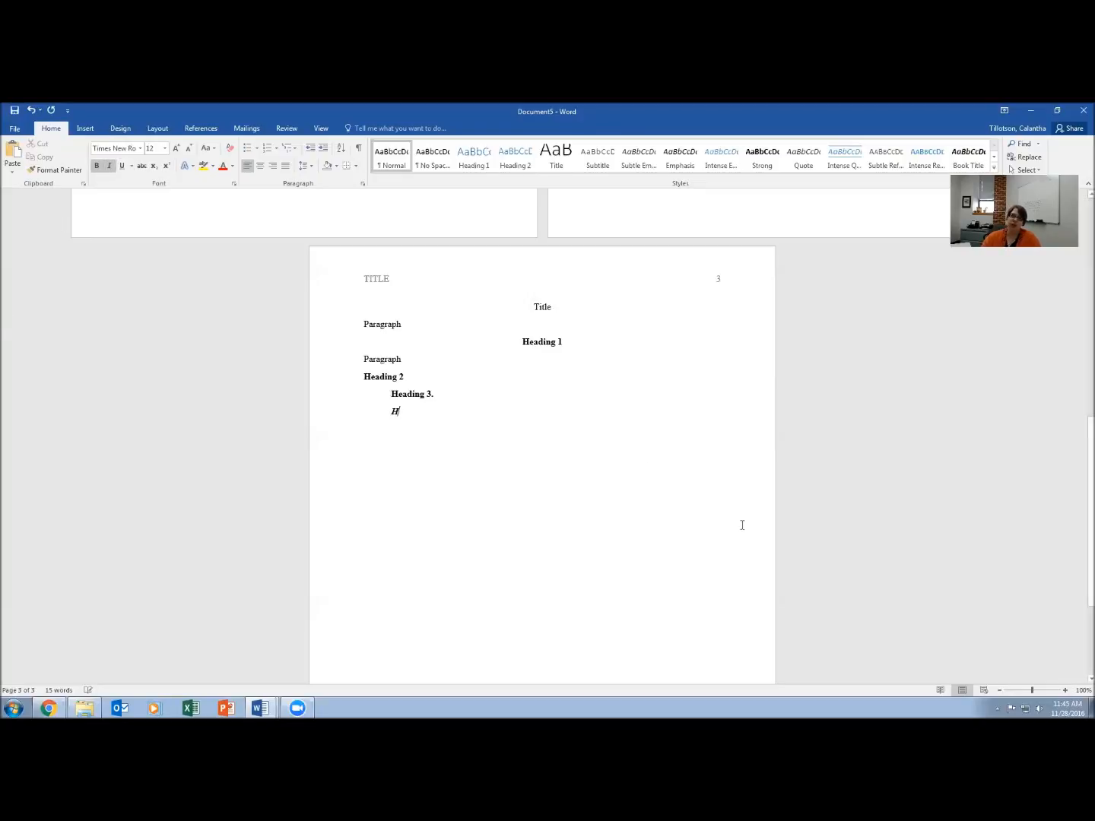
text(eading 4)
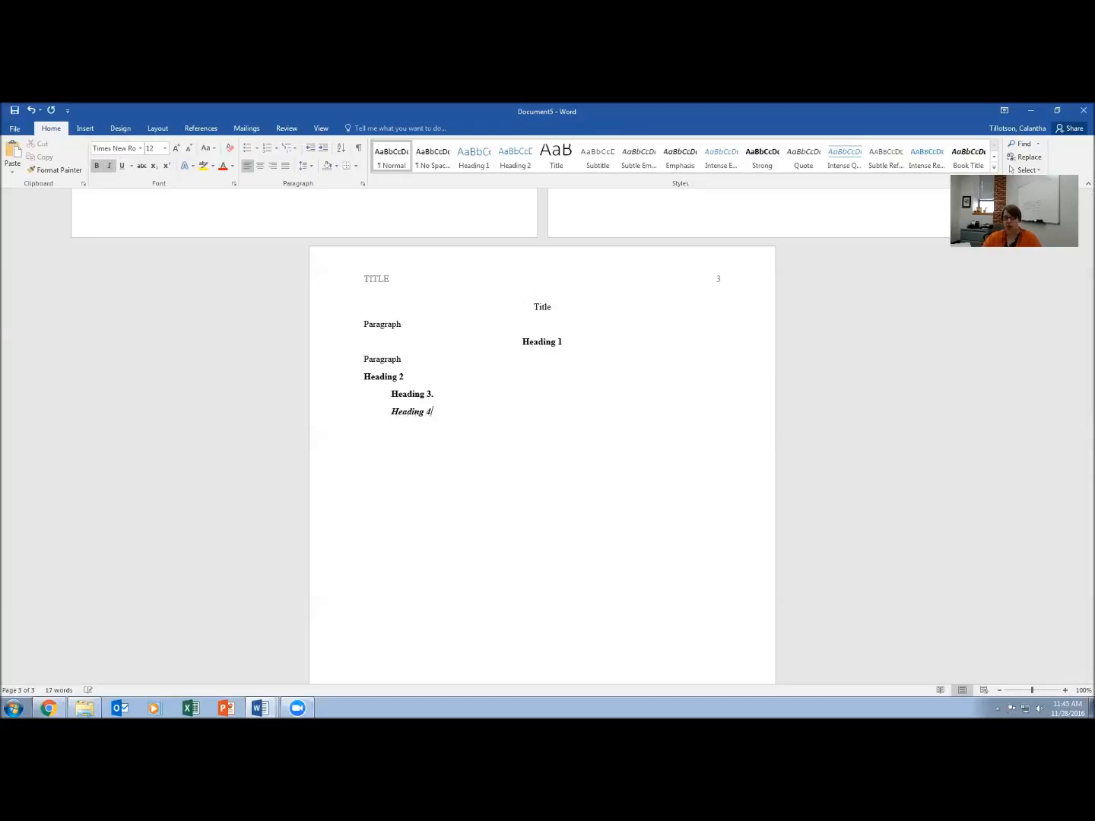
text(.)
key(Return)
click(108, 166)
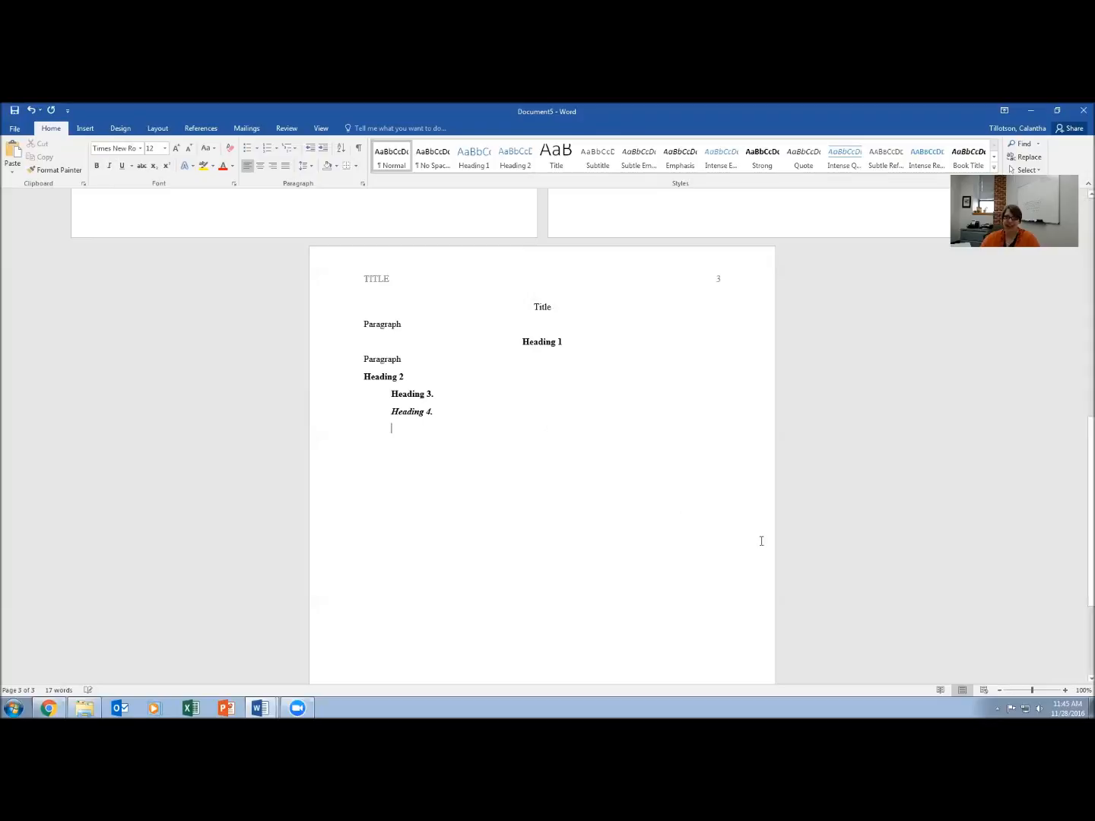
text(Headi)
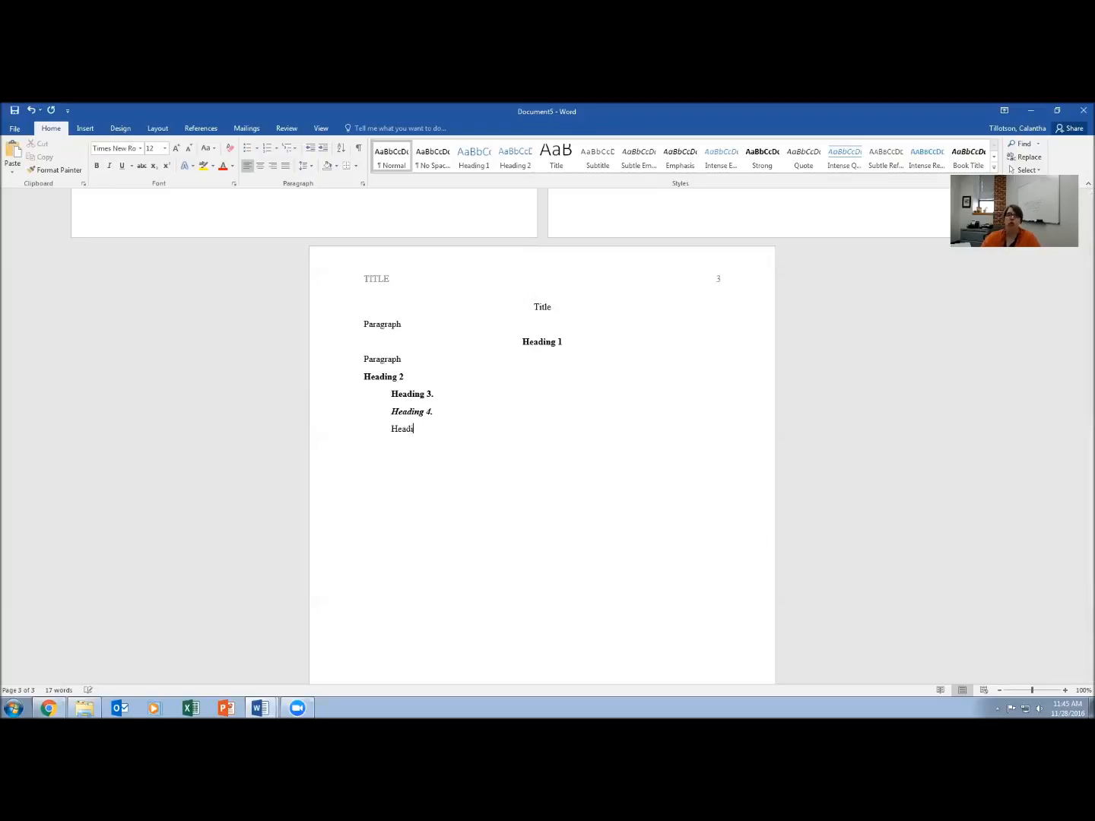
key(BackSpace)
key(BackSpace)
key(BackSpace)
key(BackSpace)
key(BackSpace)
- Enter an indented "Heading 5." in non-bold italics below Heading 4
click(109, 167)
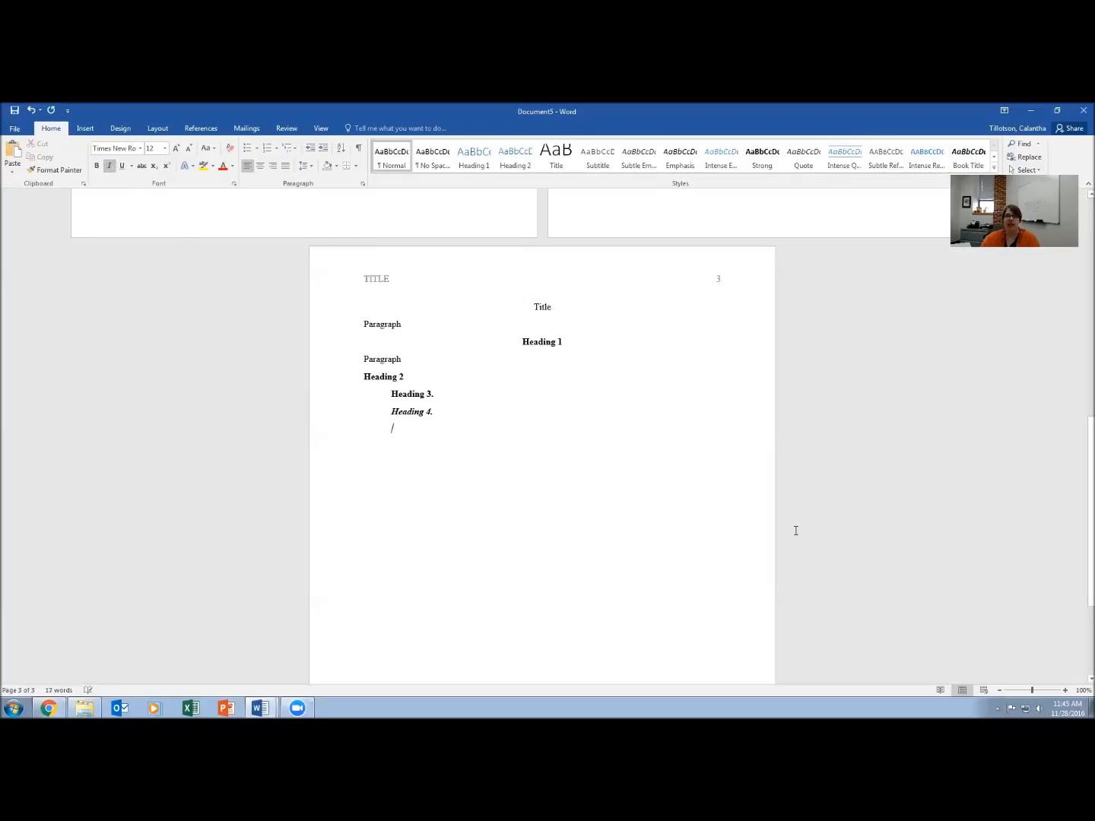
text(Heading )
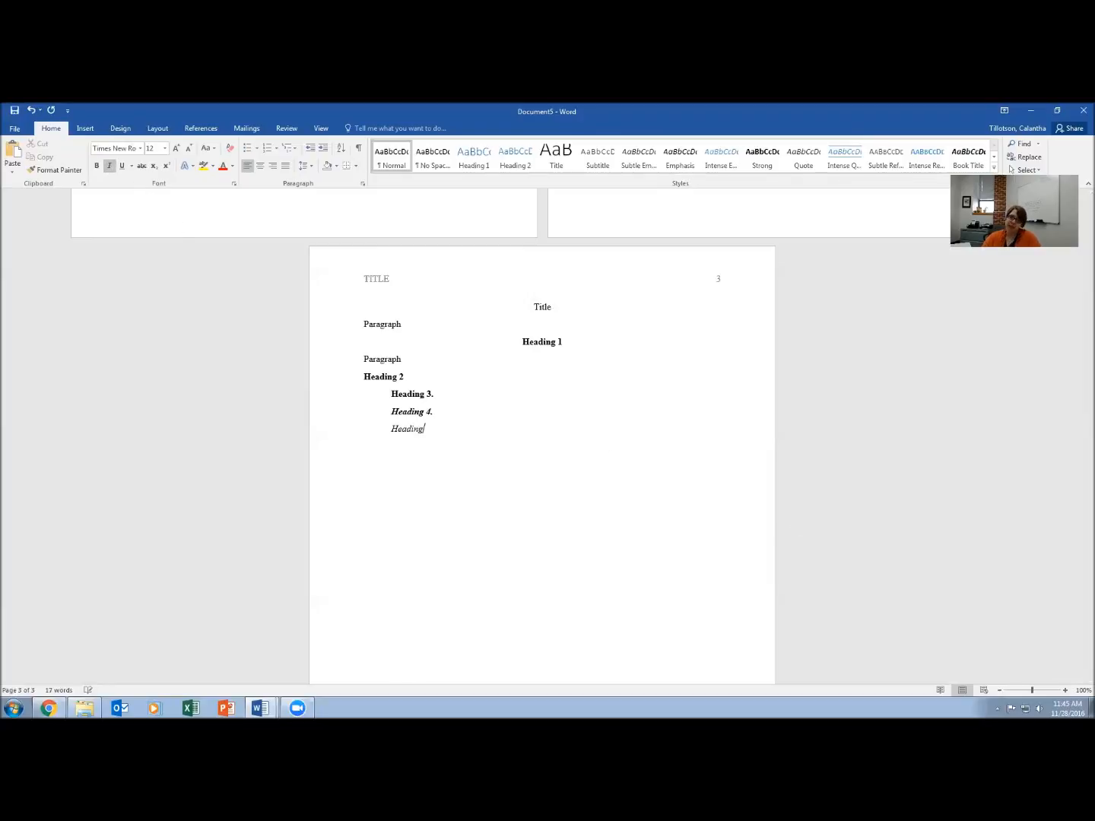
text(5.)
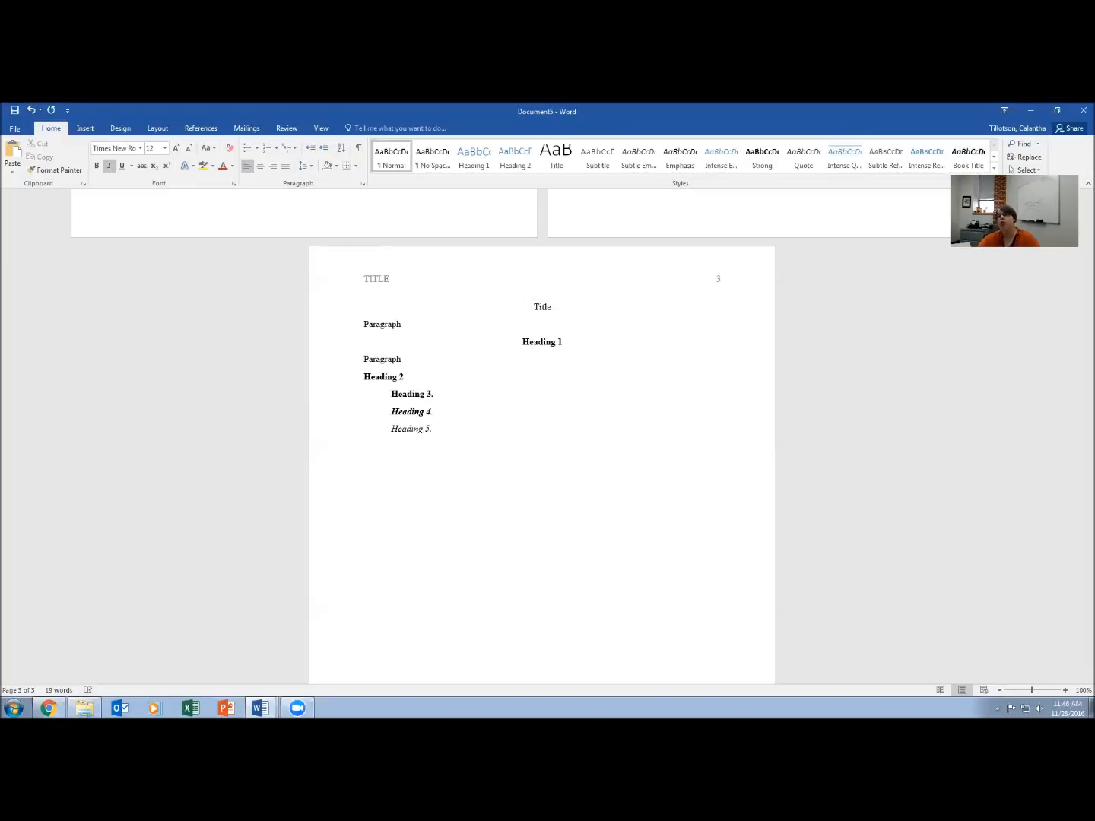
- Insert a page break on a new non-italic line below Heading 5 to start a fourth page
key(Return)
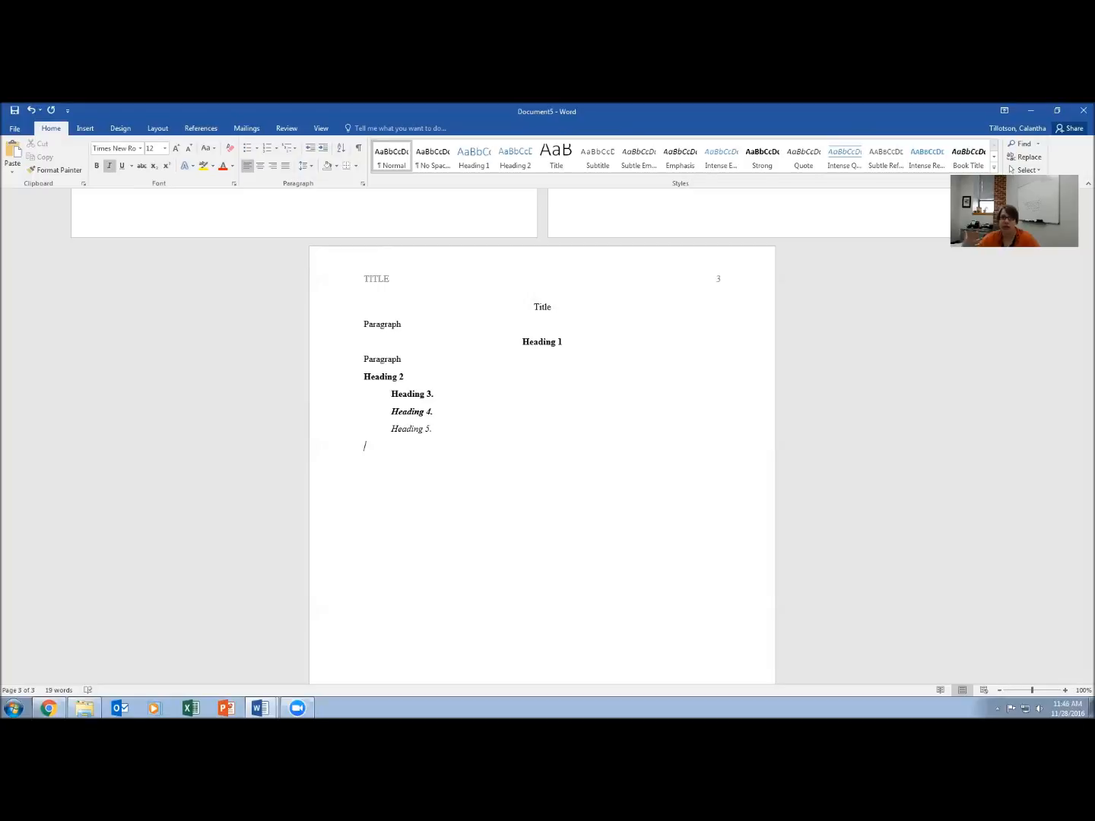
click(108, 169)
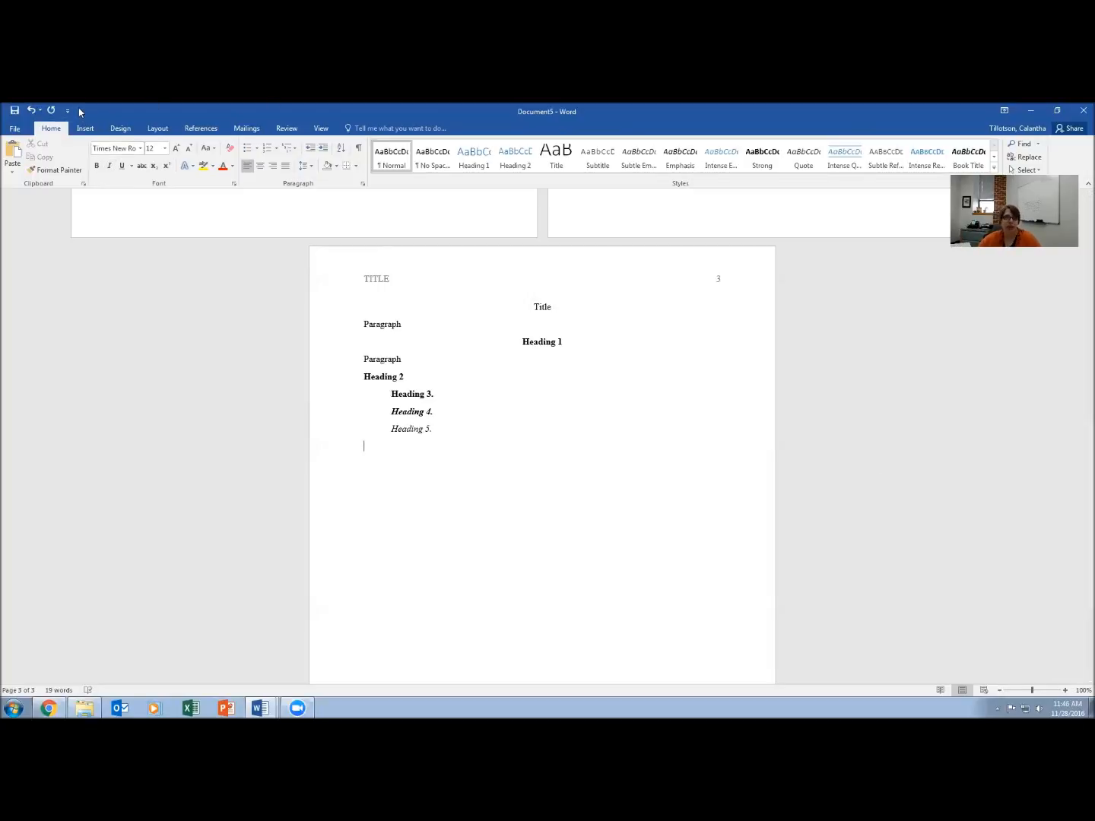
click(85, 128)
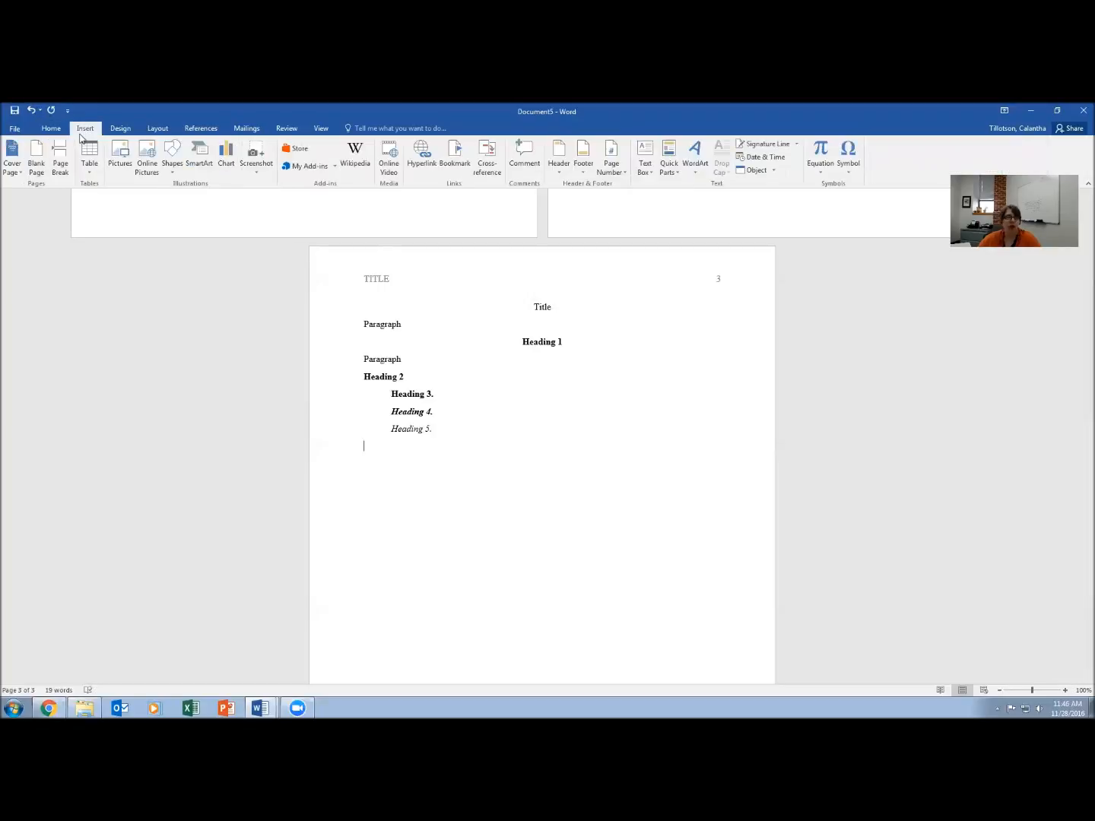
click(60, 167)
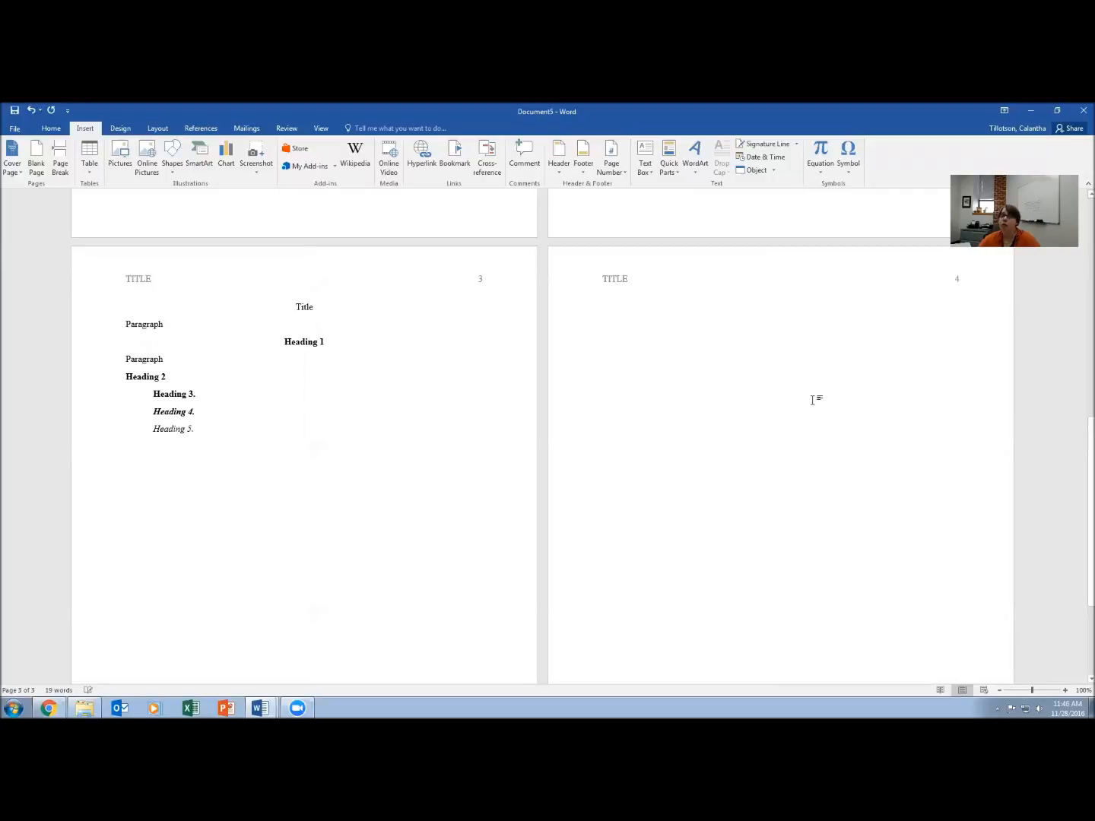
- Enter a centred "References" title at the start of the fourth page and begin a left-aligned line below it
click(54, 128)
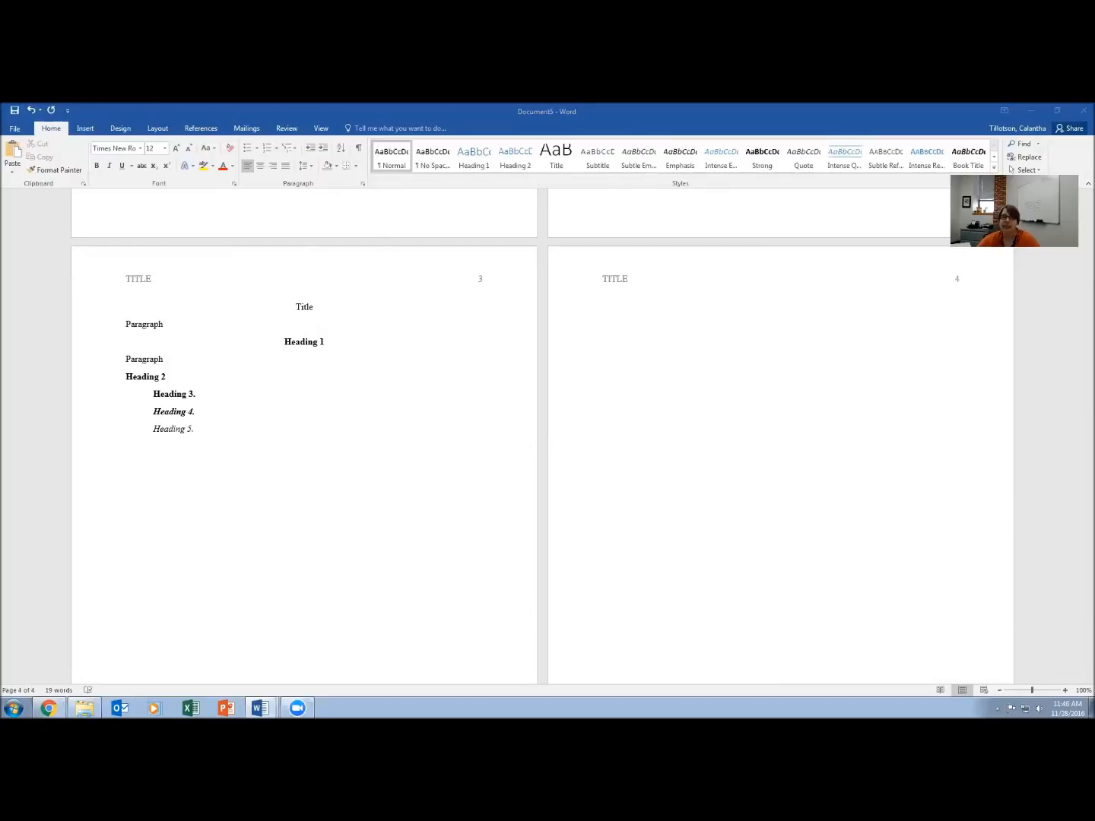
drag(297, 305, 323, 306)
scroll(785, 430, up, 1)
click(809, 406)
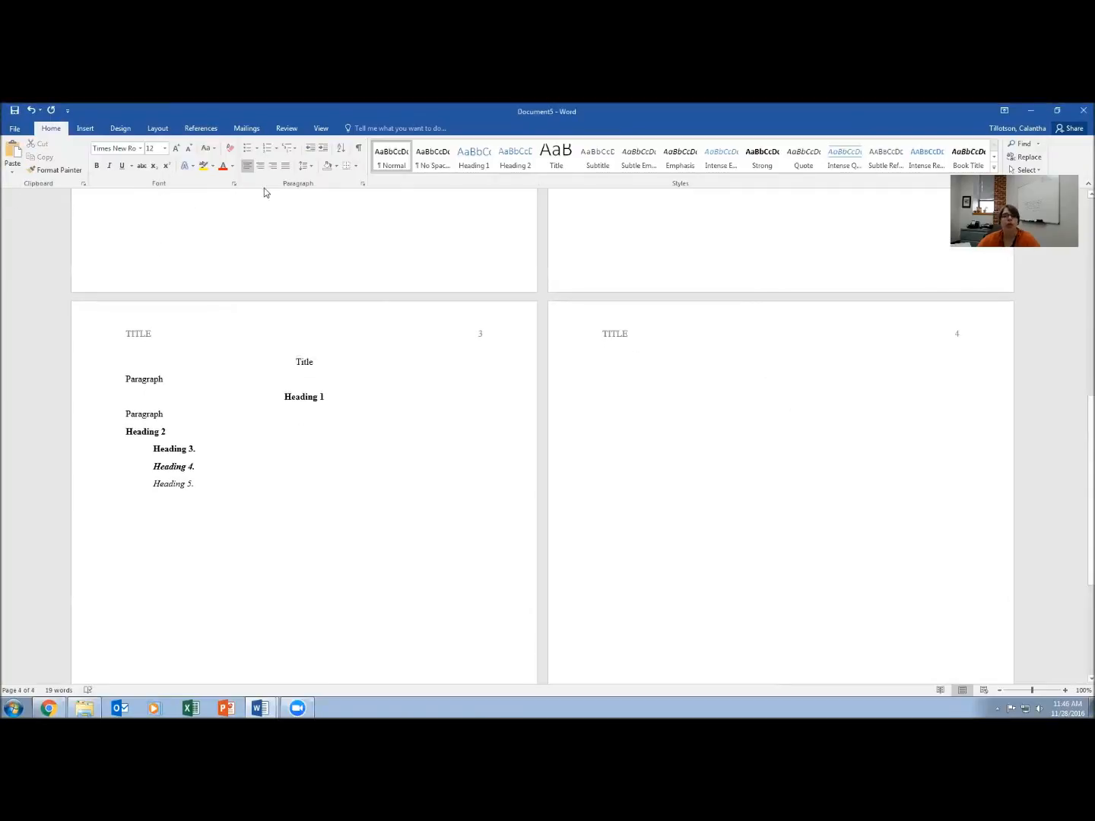
click(260, 165)
text(References)
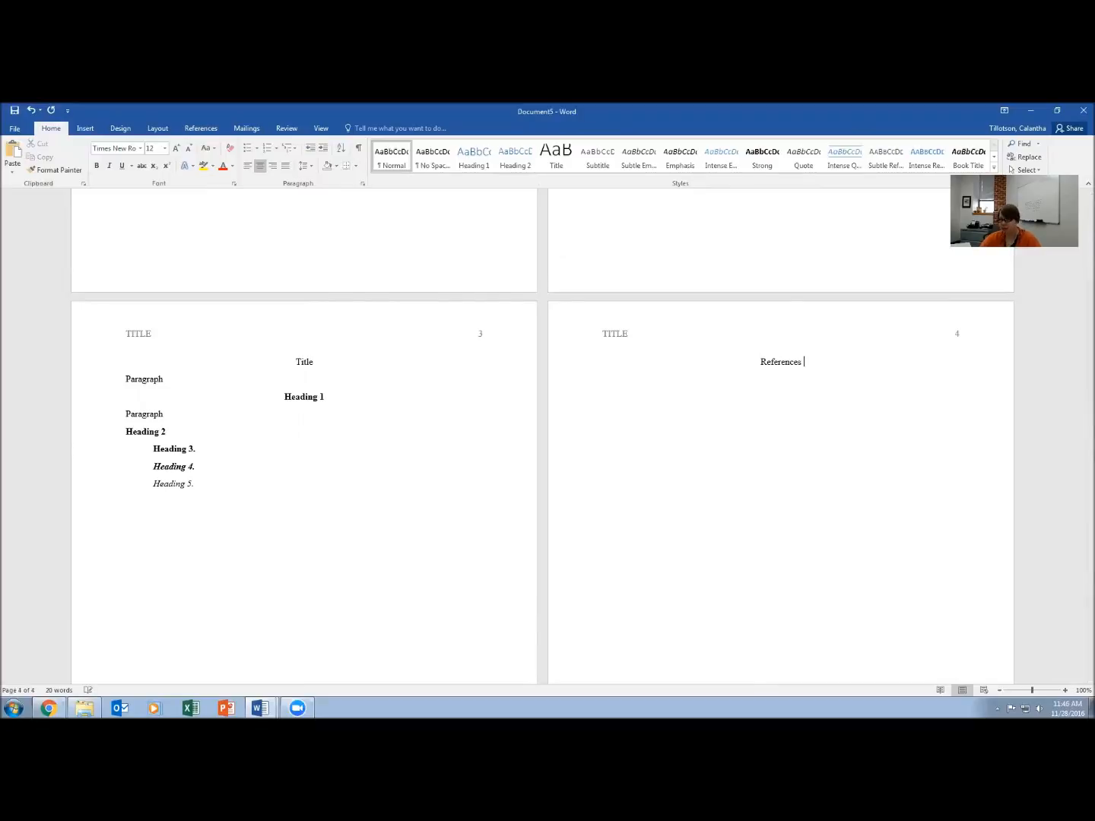
key(BackSpace)
key(Return)
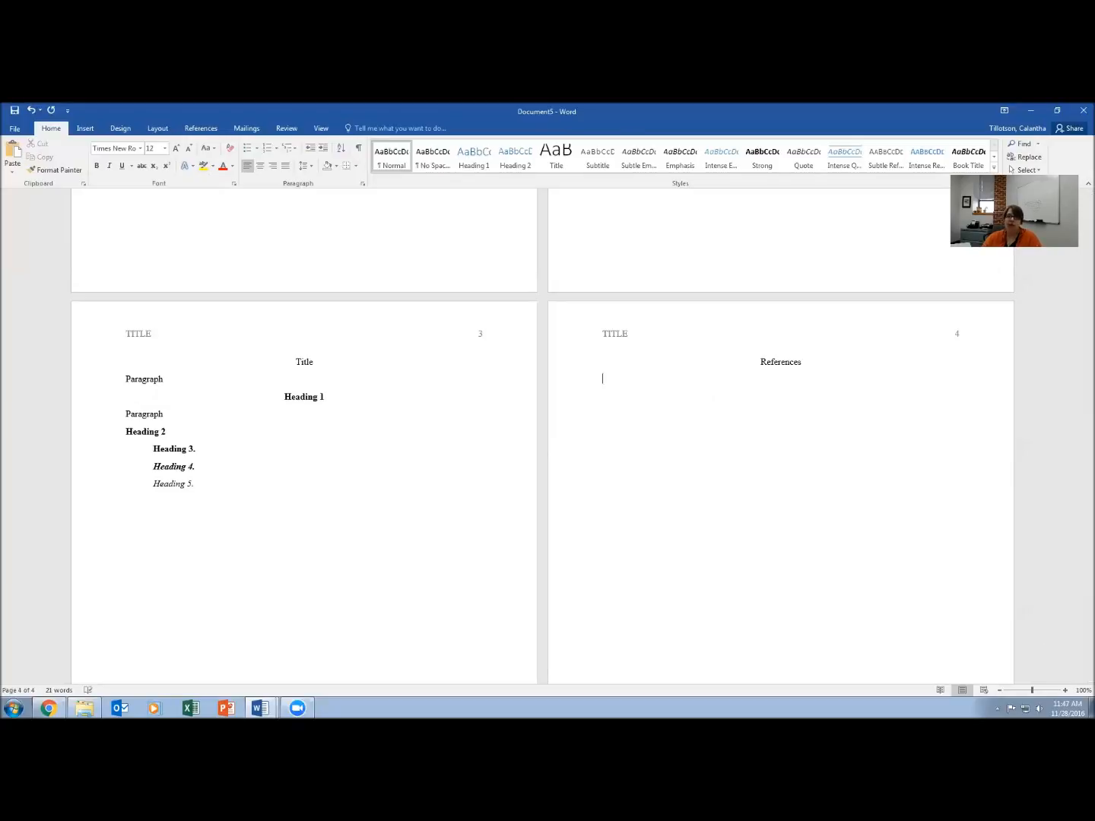
- Begin the reference entry below the References title with "Last Name, F. M. (Year). Article title."
text(Last nam)
key(BackSpace)
key(BackSpace)
key(BackSpace)
text(Name, F. M.)
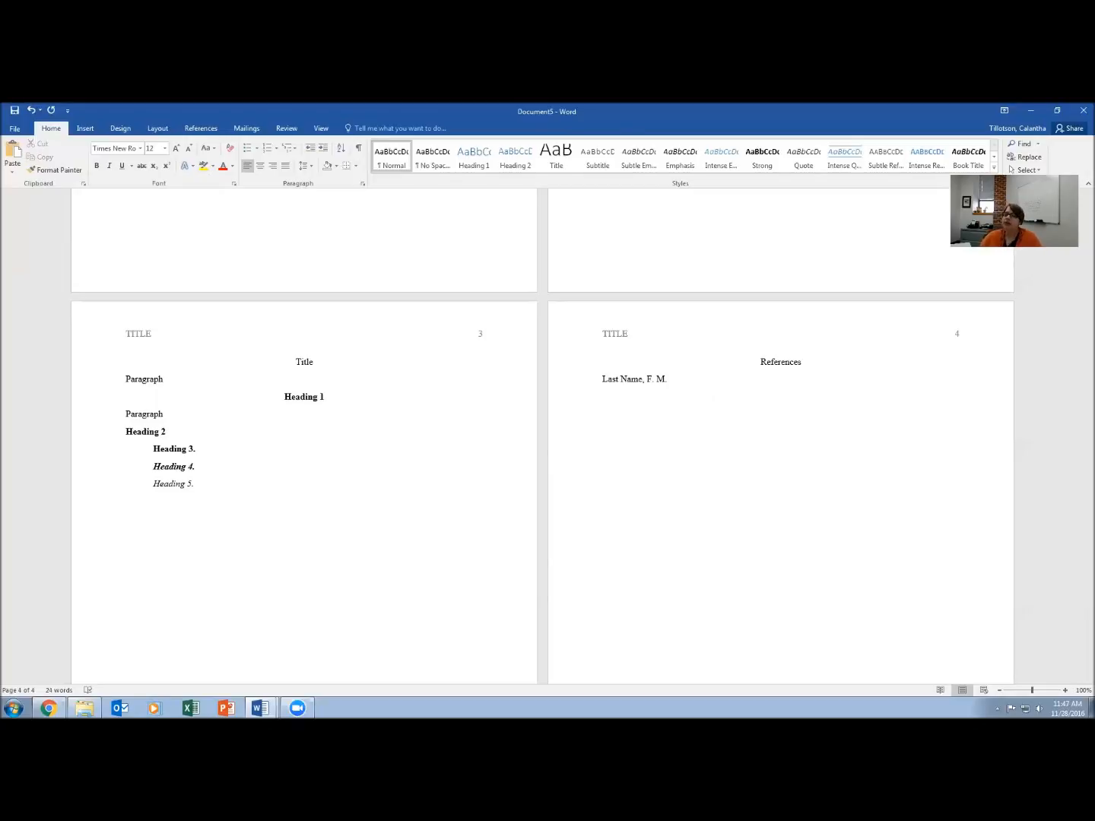
text((Year))
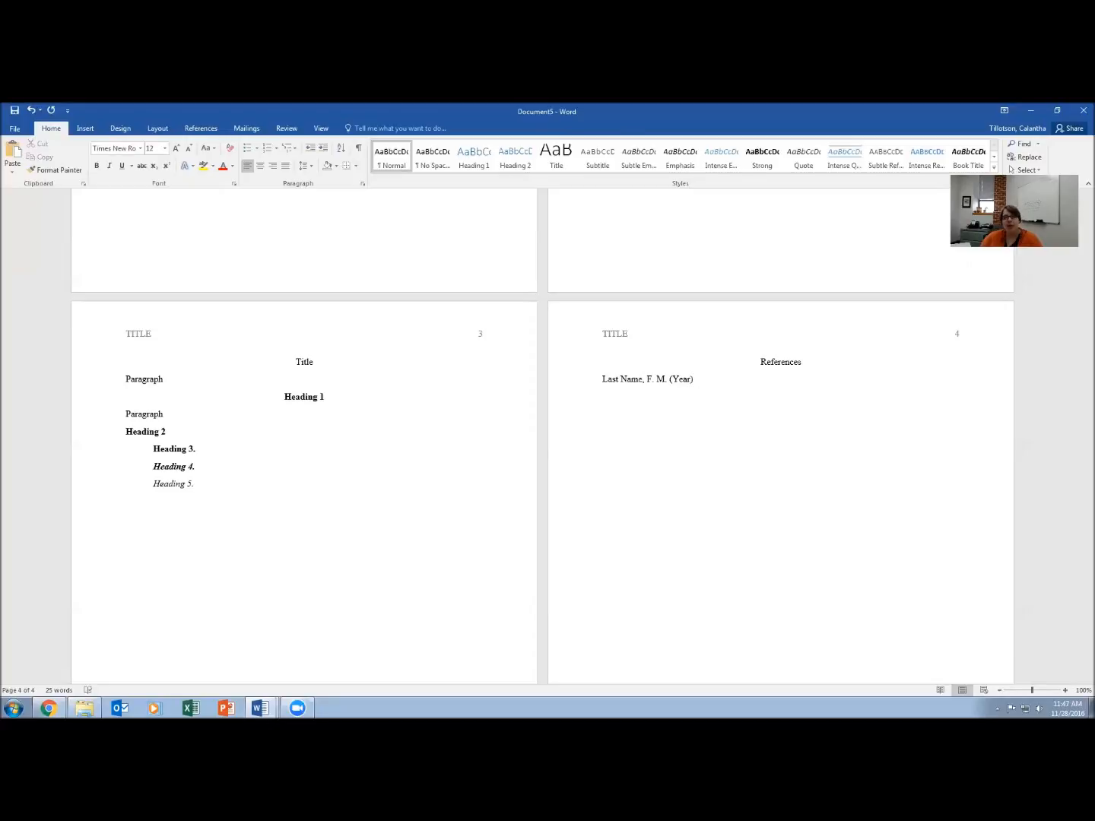
text(. Article )
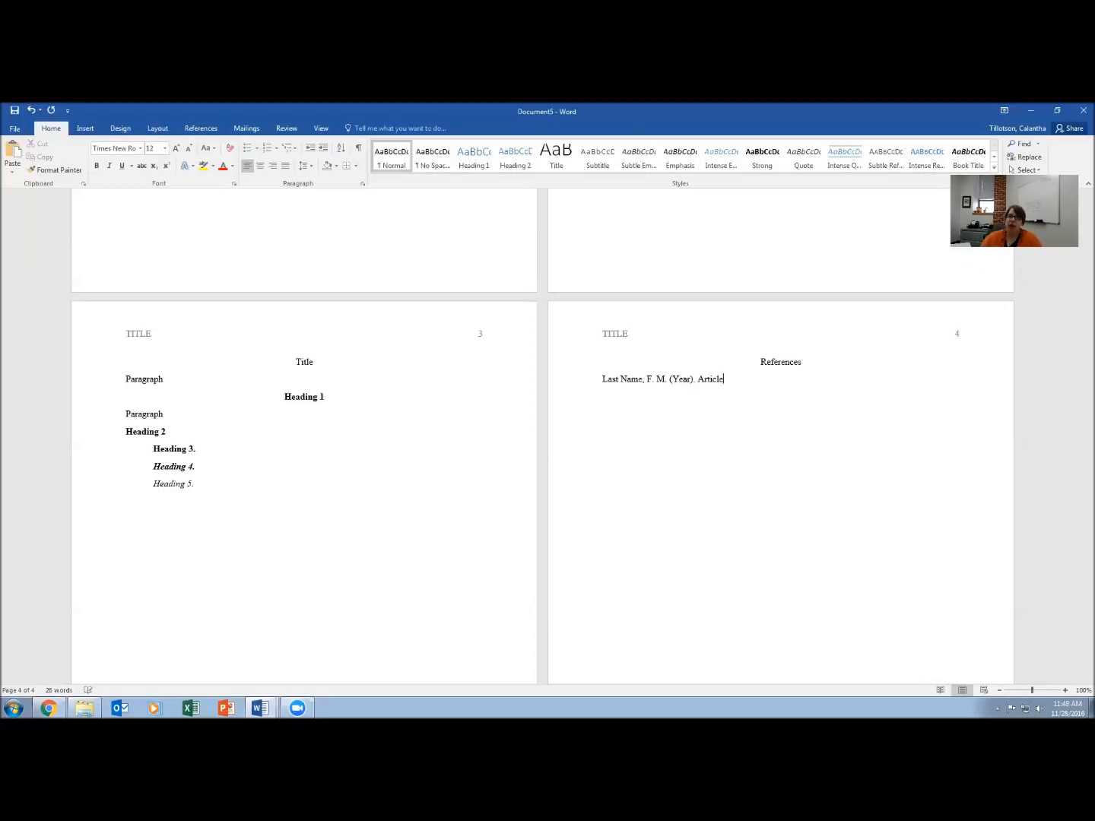
text(title.)
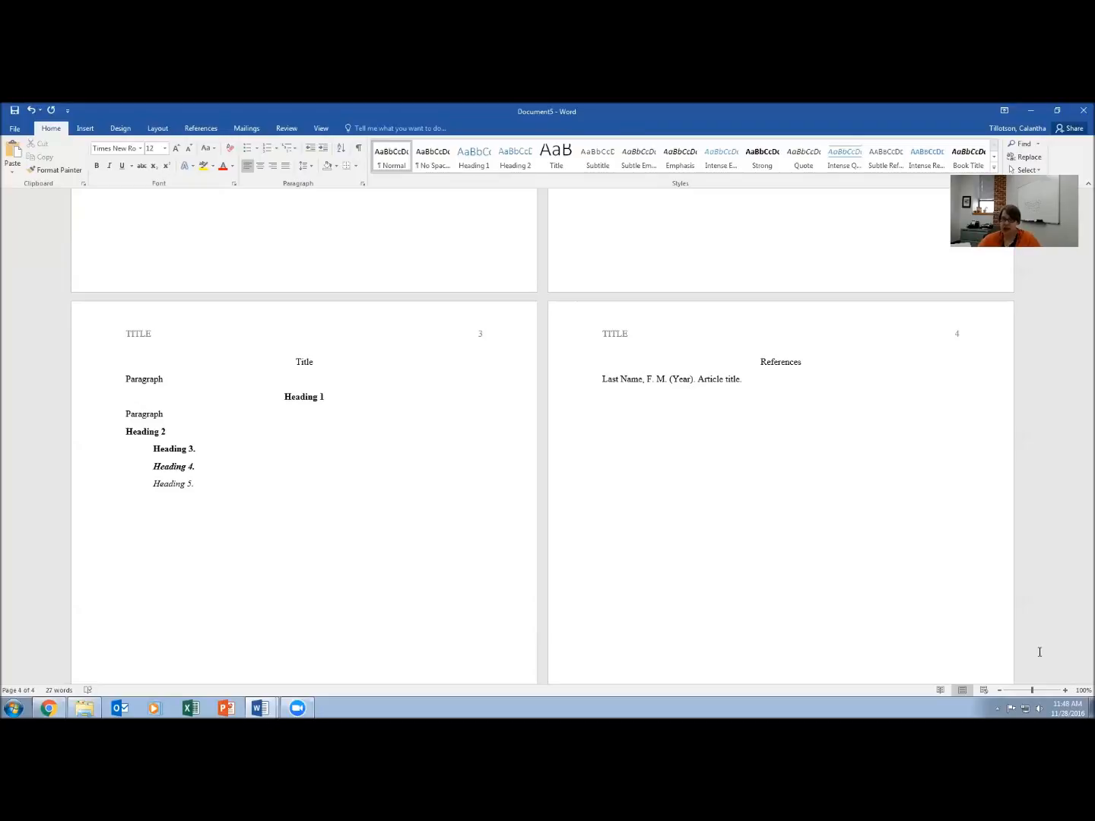
- Continue the reference entry with "Journal Title, Vol. #" in italics after the article title
click(109, 168)
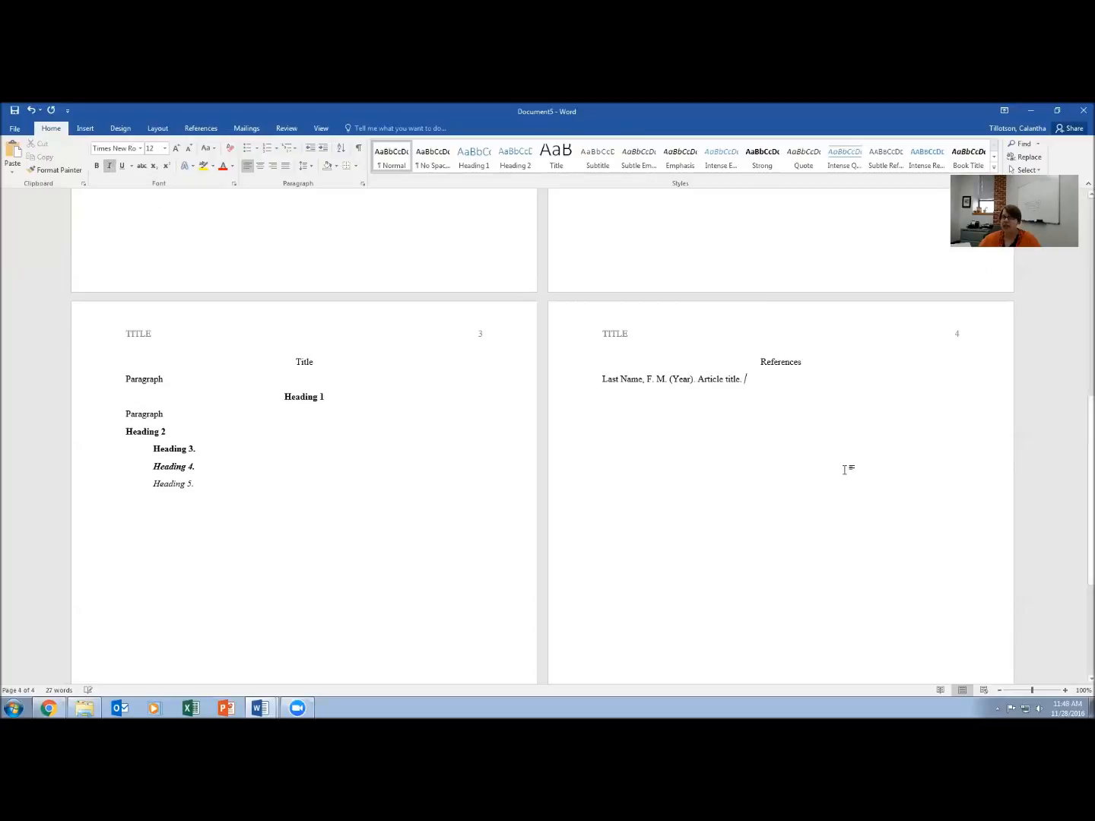
text(Jo)
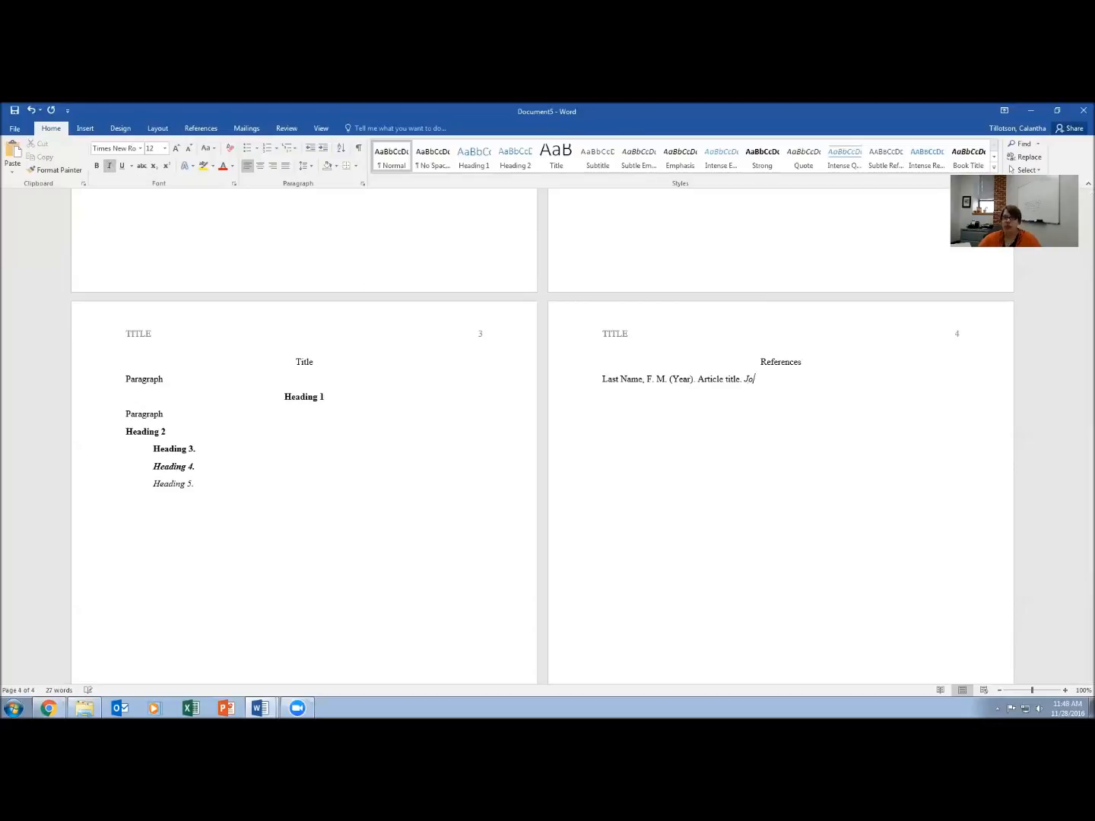
text(urnal Title,)
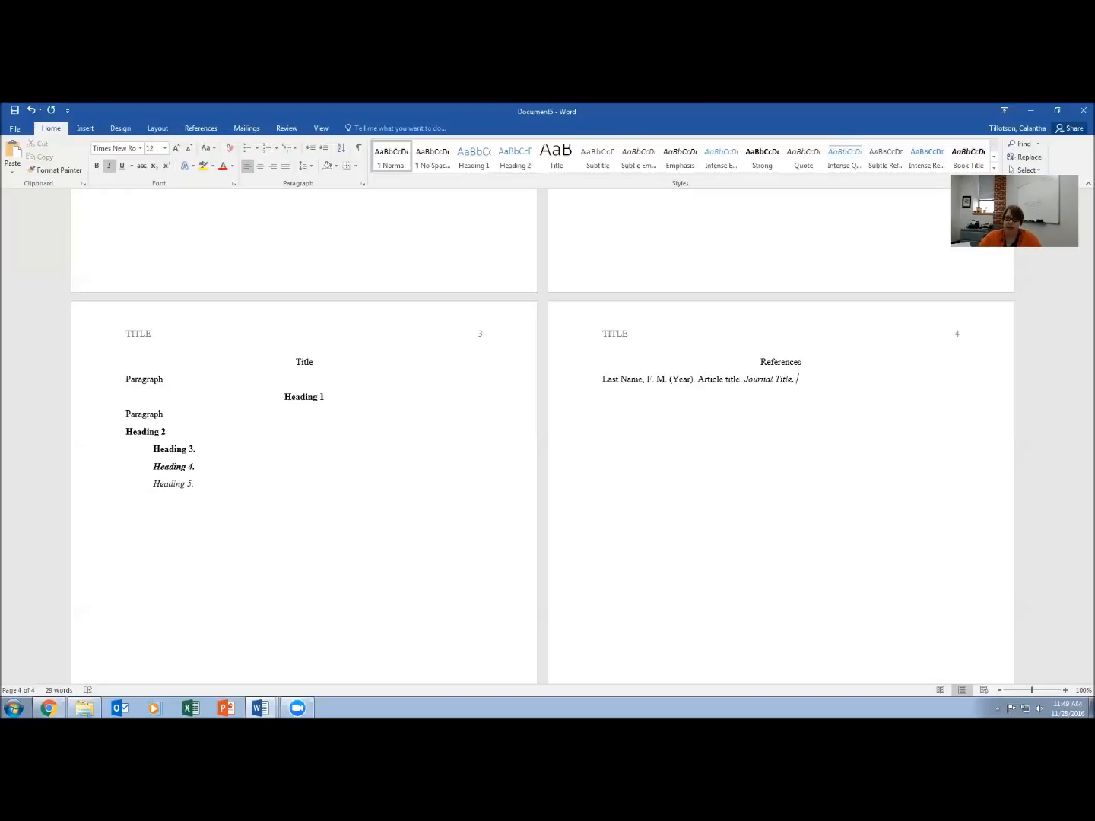
text(Vol. #)
- Complete the reference's issue and page details in non-italic text as "(Issue #), beginning page # - ending page #."
click(110, 168)
text((Issue)
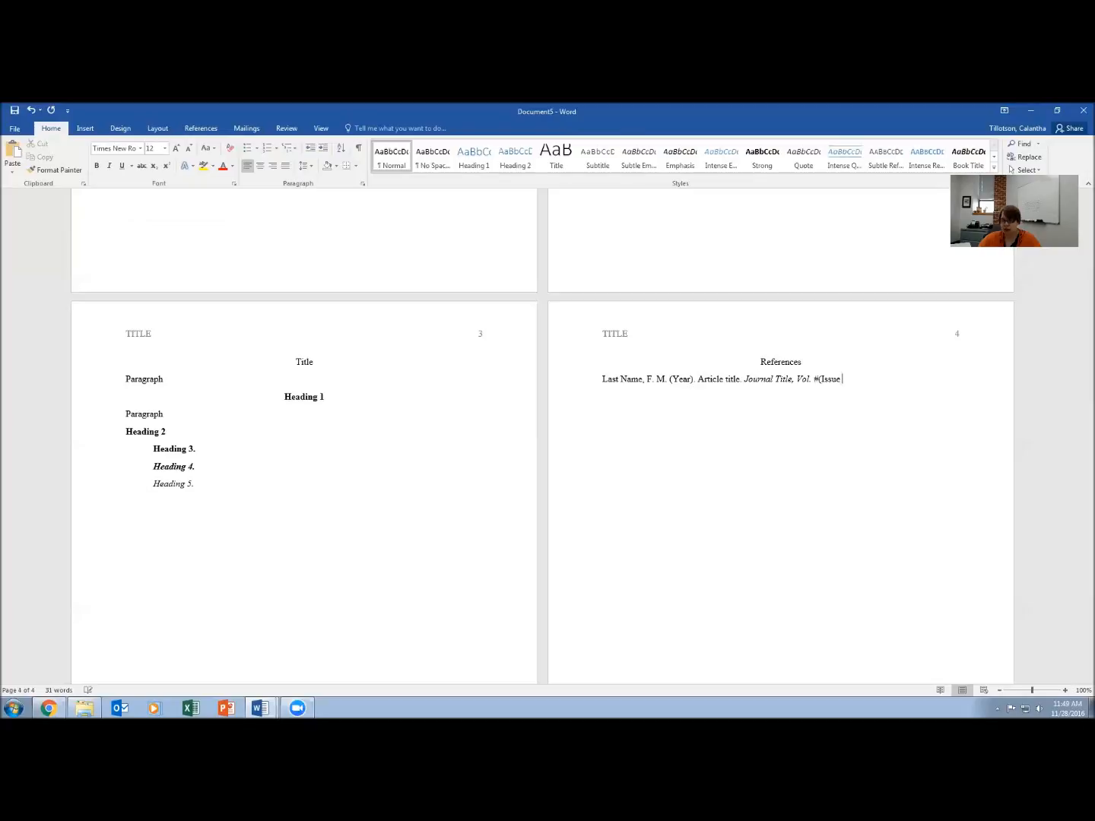
text( #), beg)
text(inning page # -)
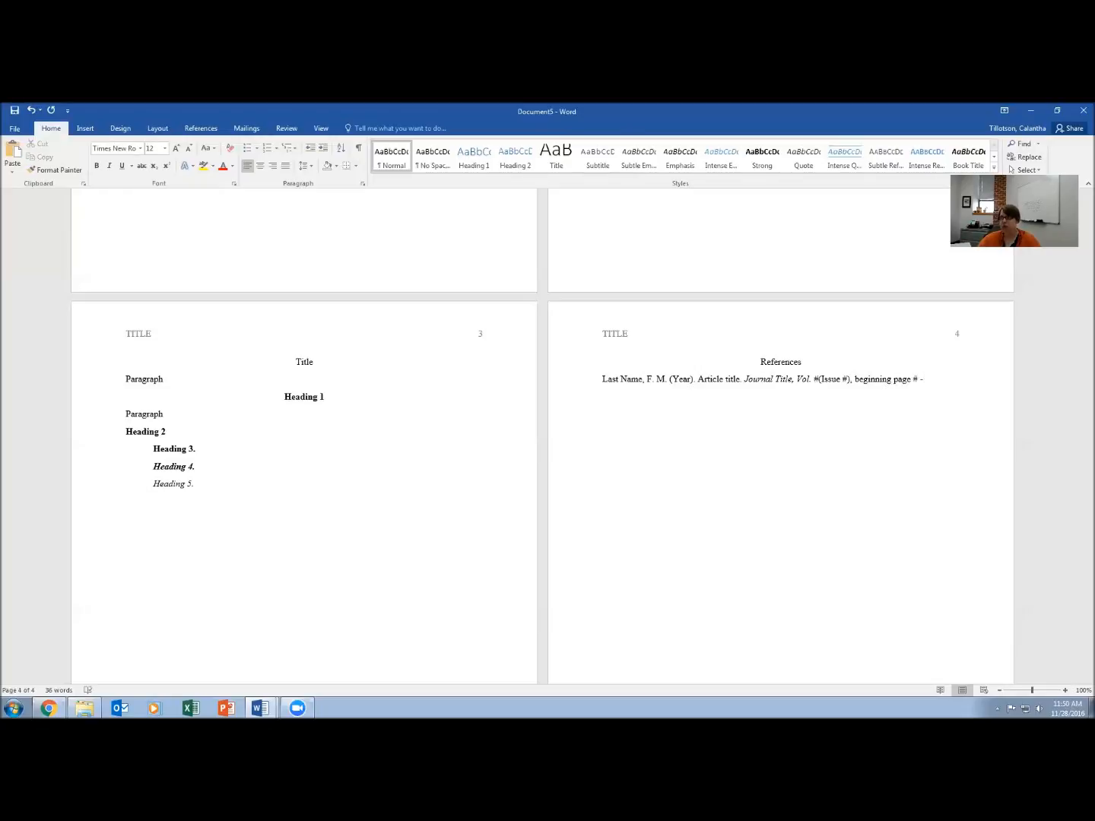
text( ending pa)
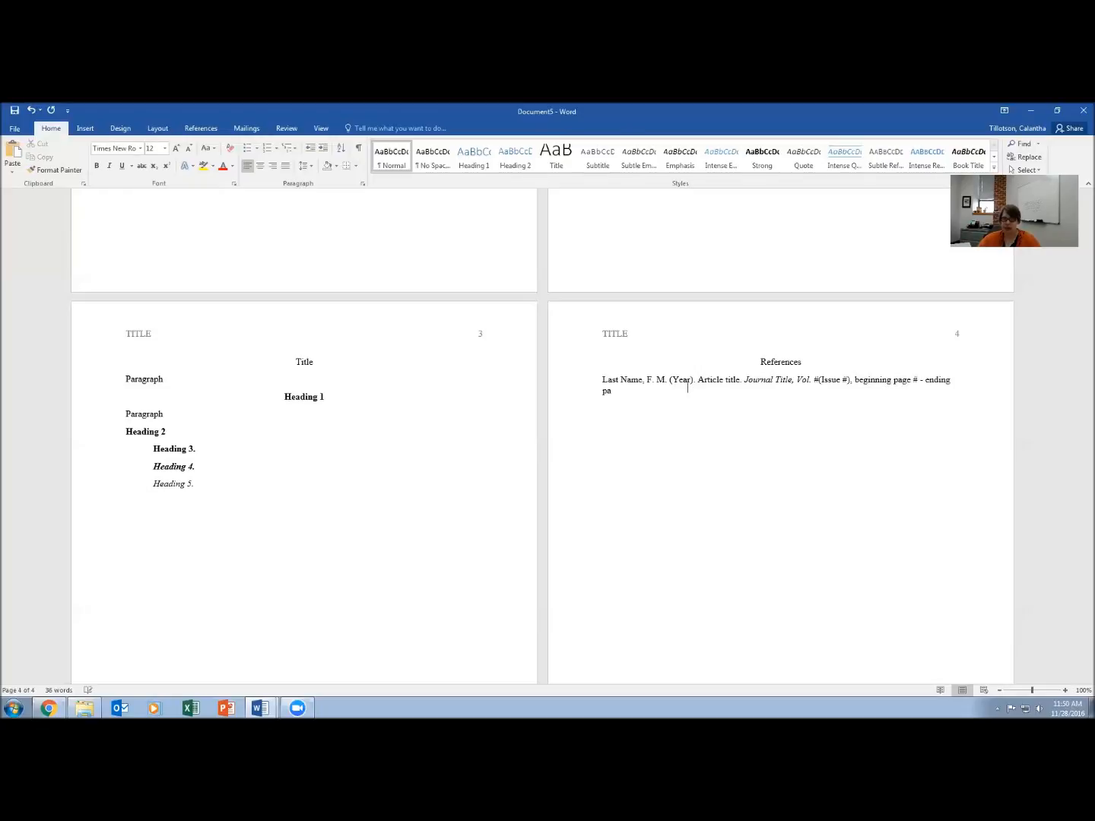
text(ge #.)
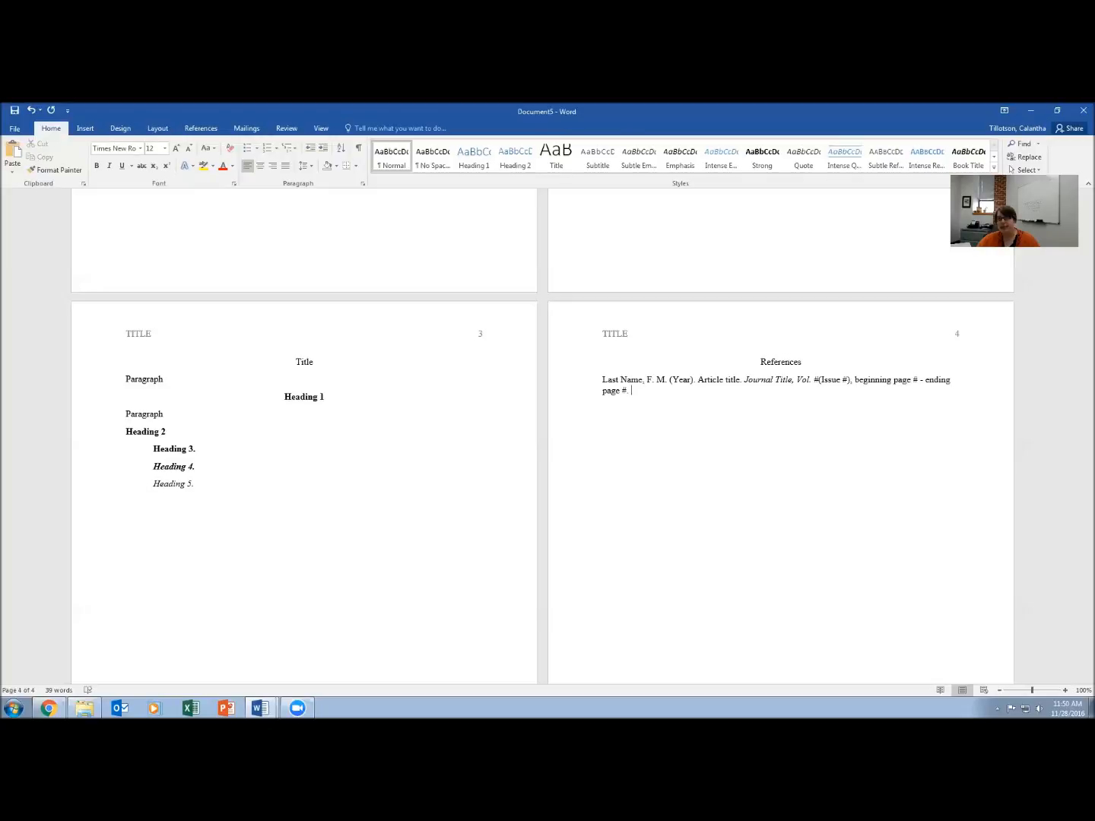
- Give the reference entry a hanging indent on its second line and append "Retrieved from URL" at its end
click(603, 391)
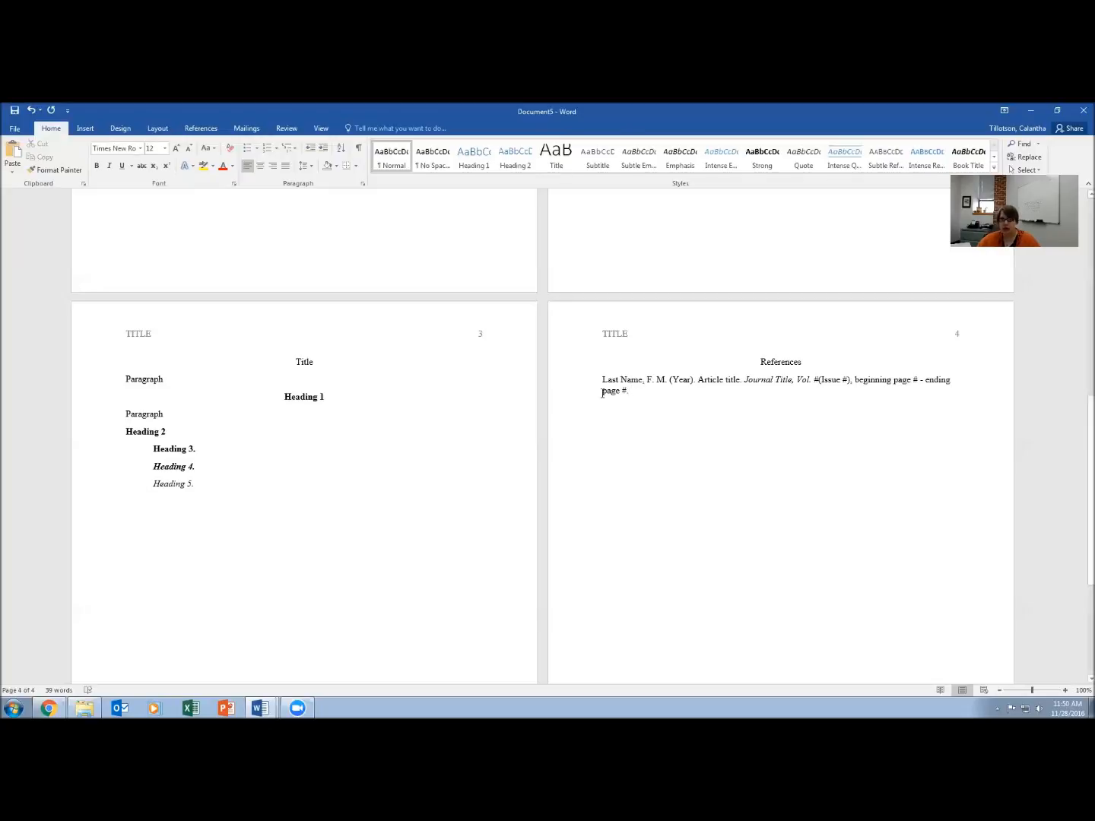
key(BackSpace)
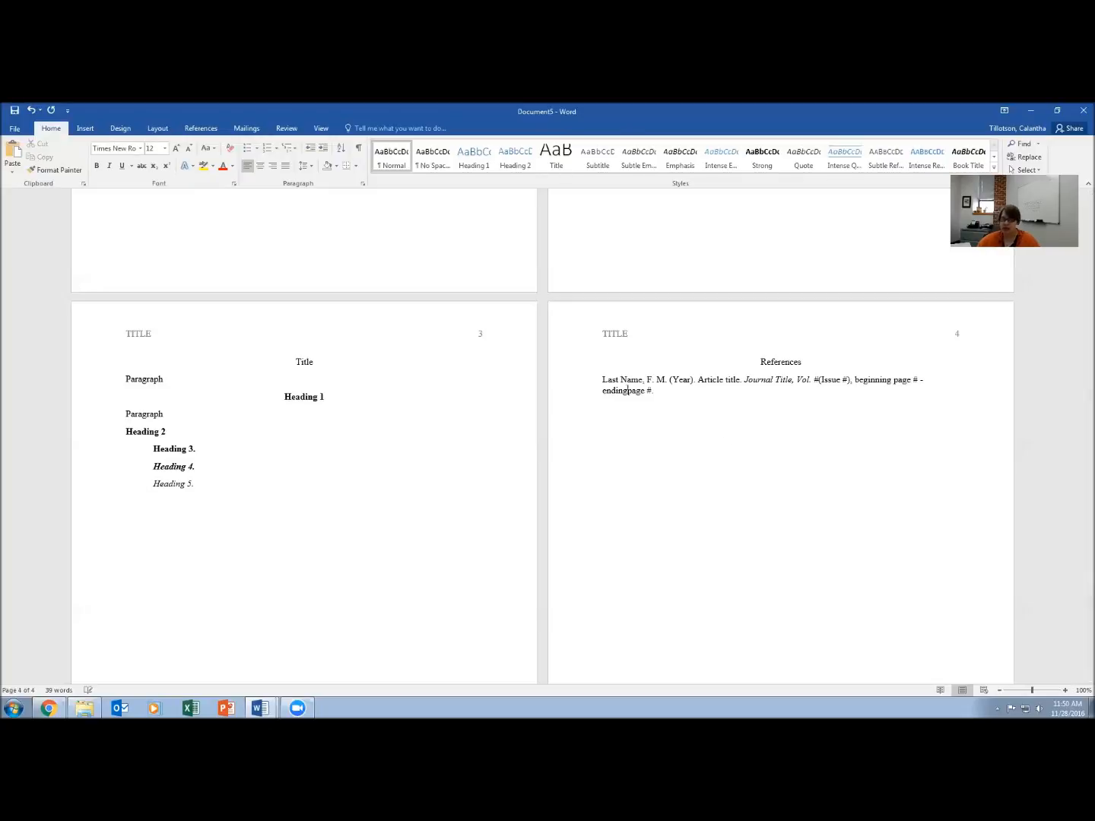
key(Tab)
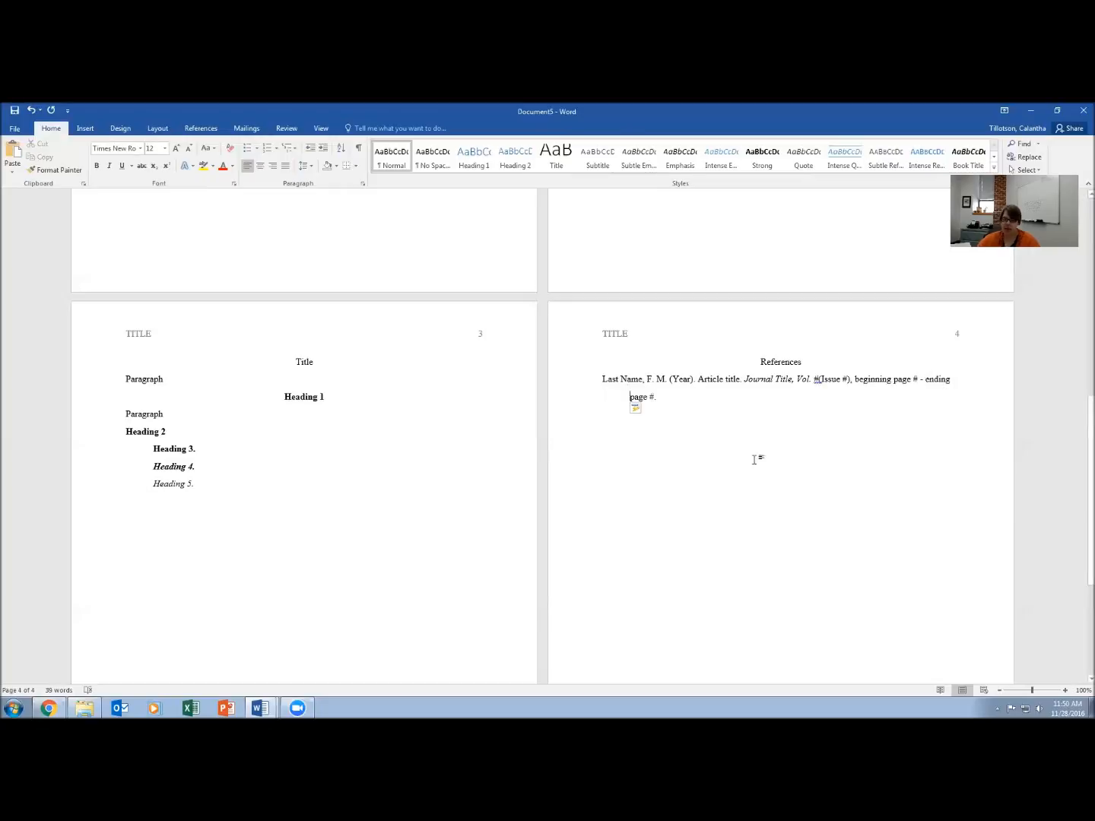
click(669, 400)
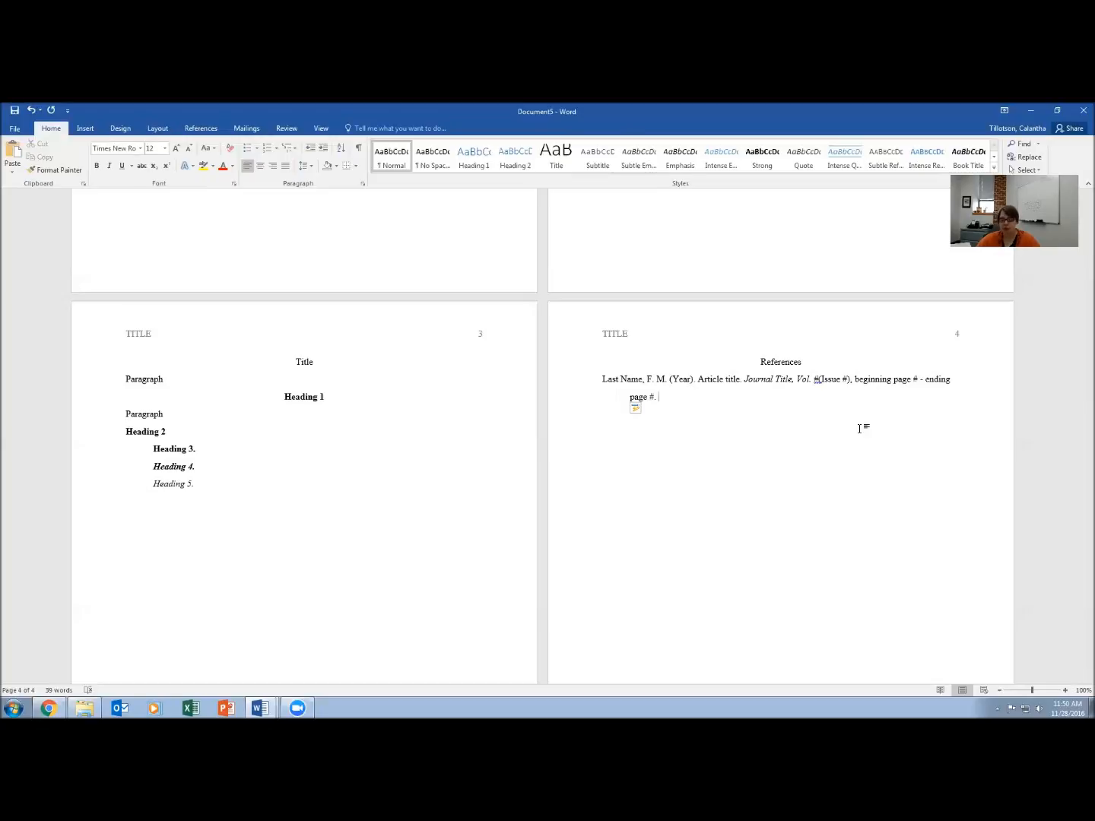
text(Retrieved from URL)
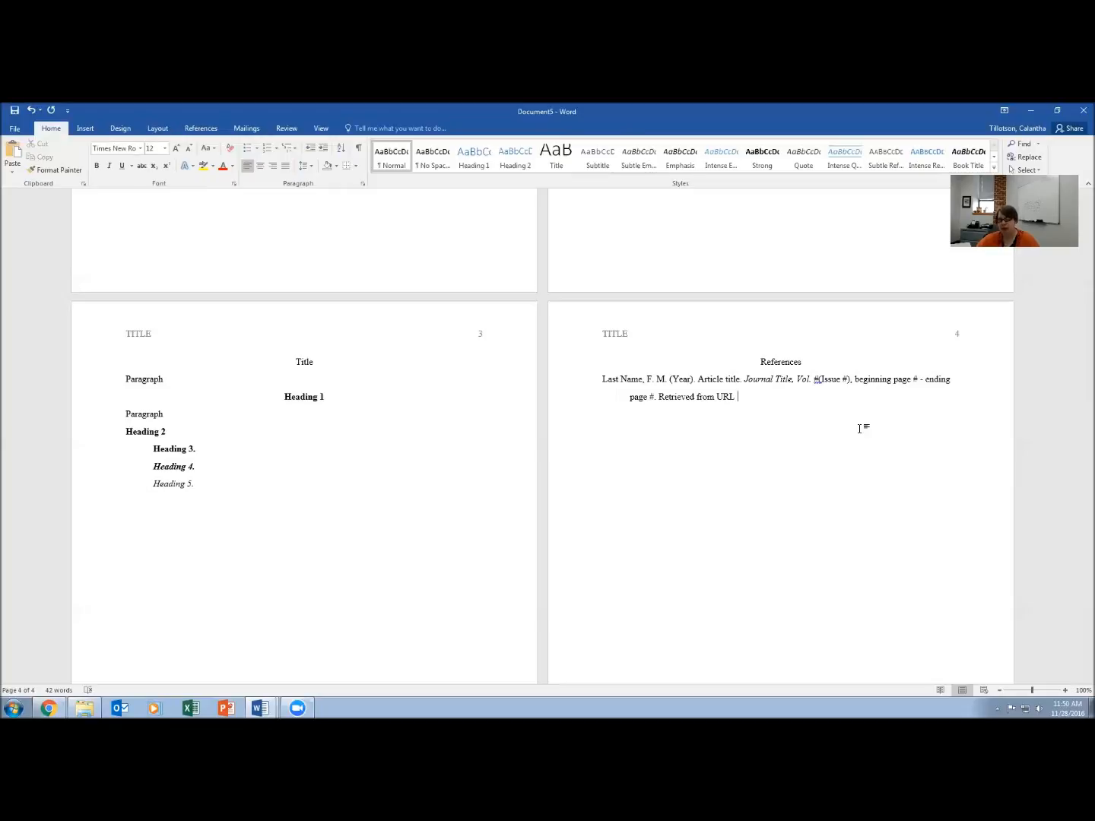
text((DOI:)
key(BackSpace)
key(BackSpace)
key(BackSpace)
key(BackSpace)
text(doi:)
text(235135314465134))
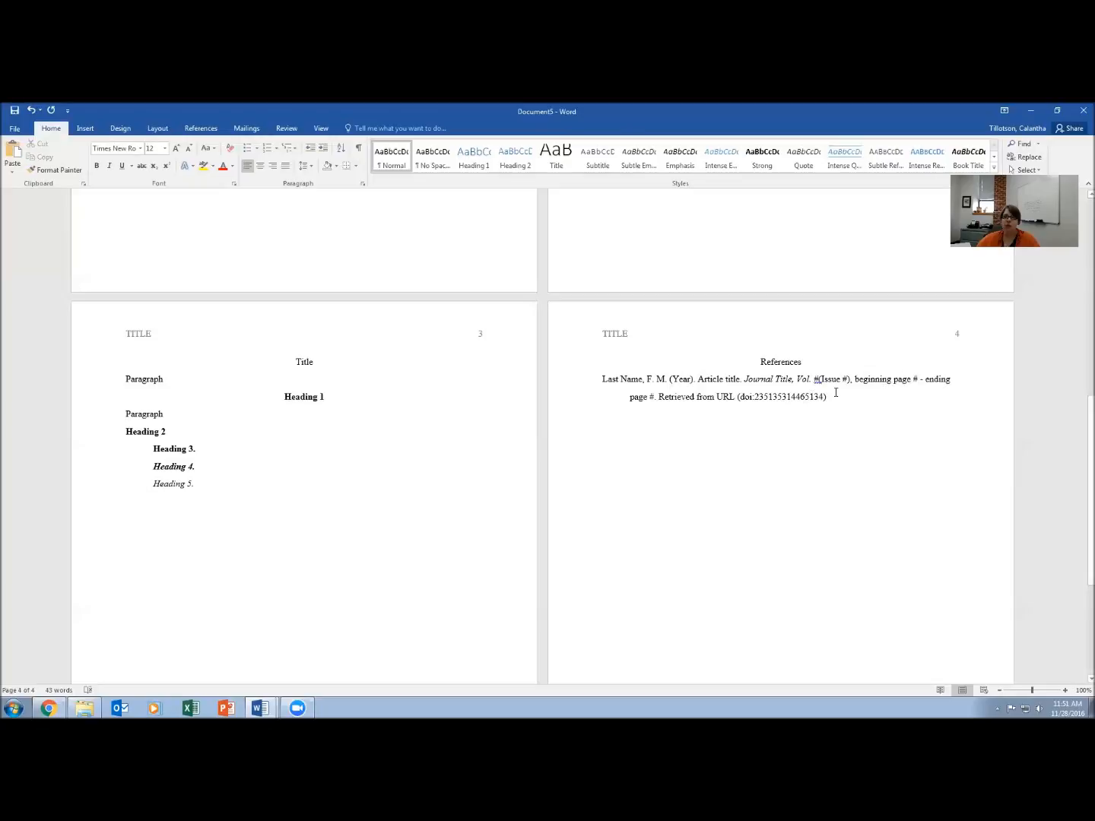
drag(830, 395, 738, 402)
key(Delete)
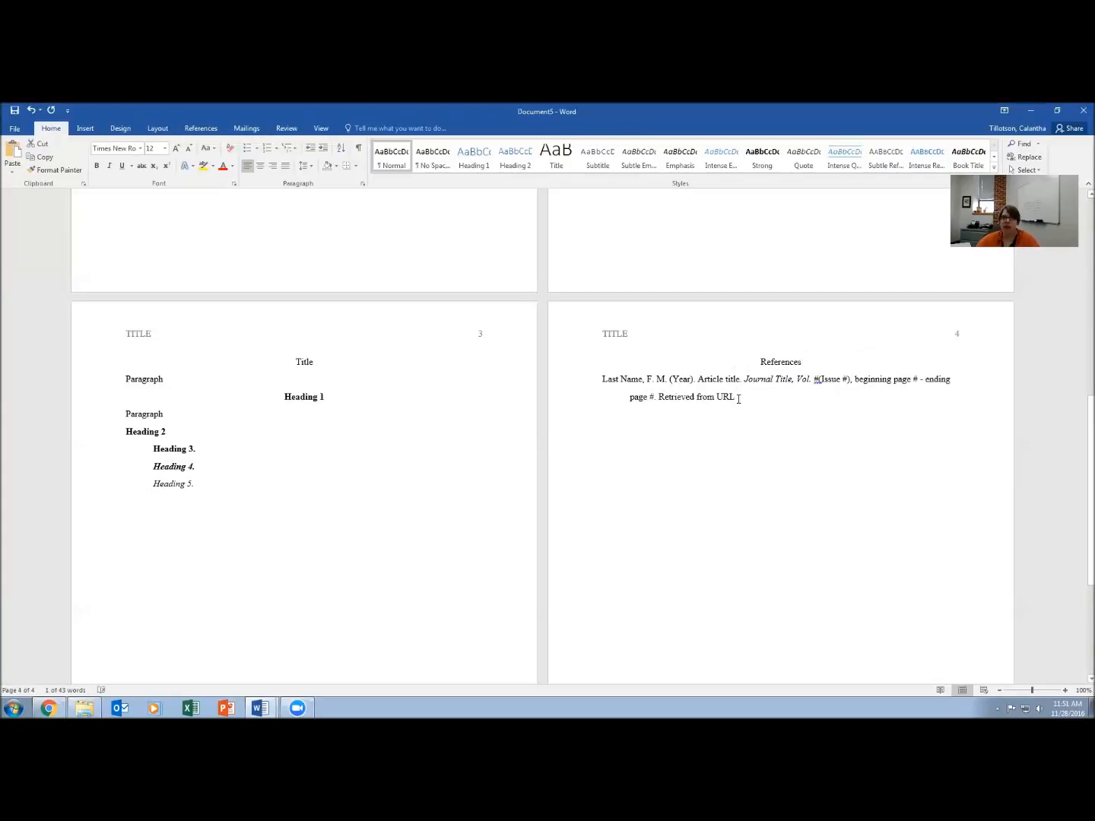
- Start a second reference entry below the journal reference with "Last Name, F. M. (Year)."
key(Return)
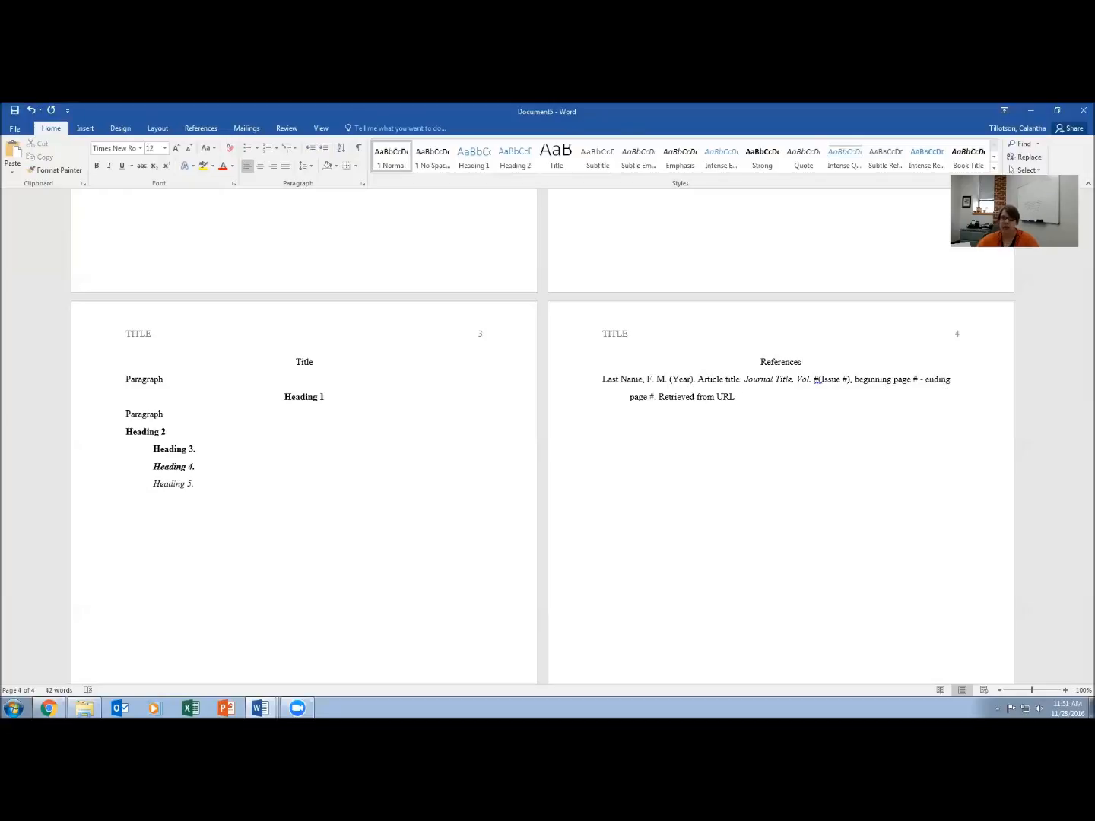
text(Last Name)
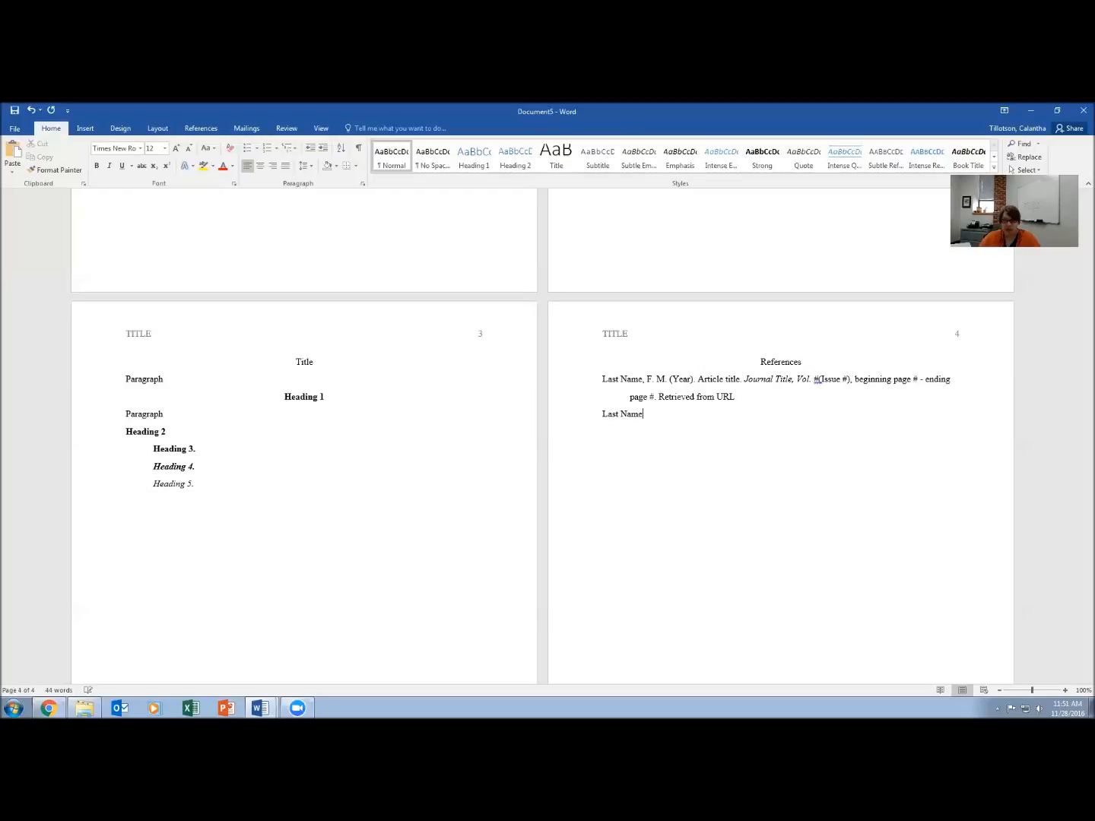
text(, F. M. (Year))
key(BackSpace)
text(.)
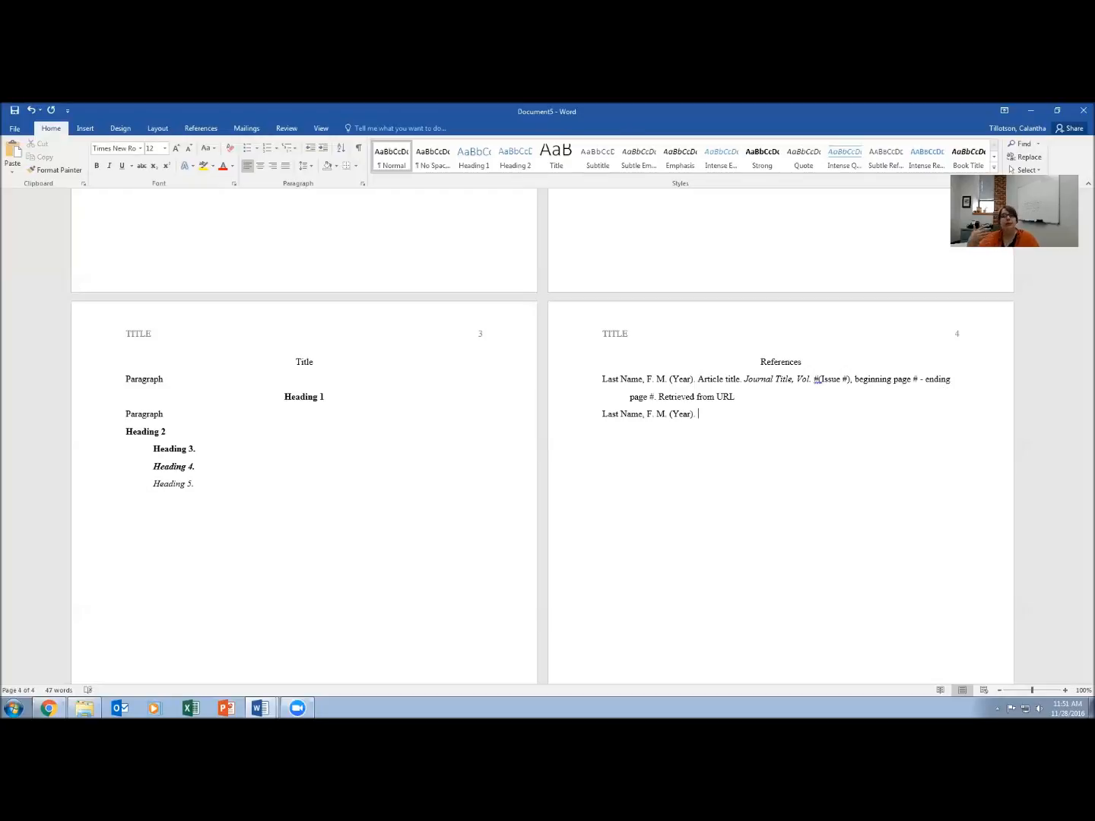
- Add "Book title." in italics after the year in the second reference and return to non-italic text
click(109, 167)
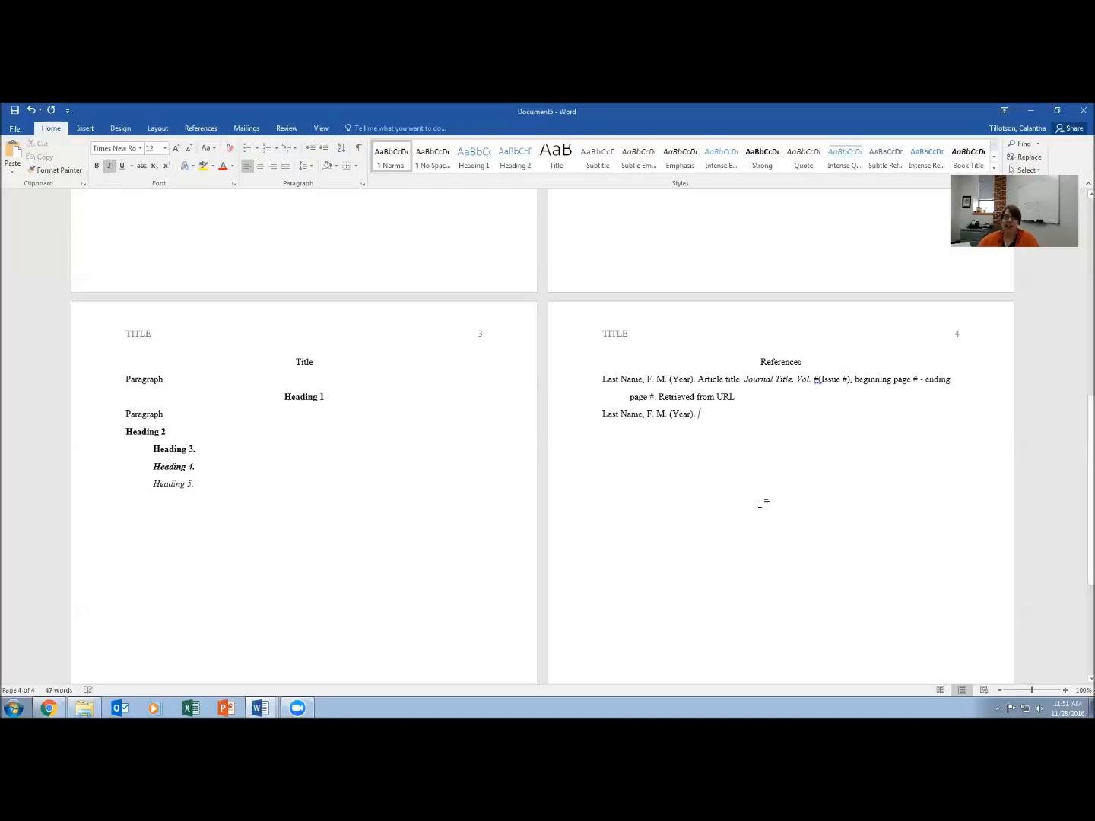
text(Book Tit)
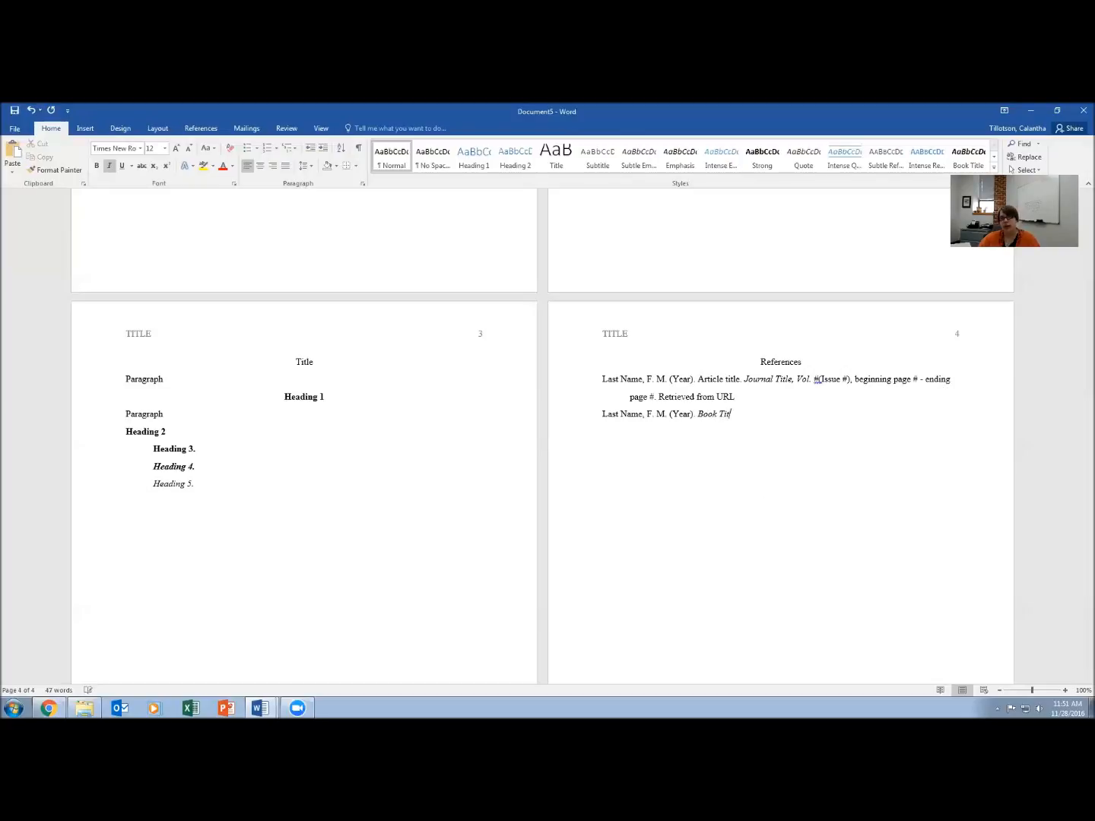
key(BackSpace)
key(BackSpace)
key(BackSpace)
text(title)
text(.)
click(112, 166)
key(ctrl+i)
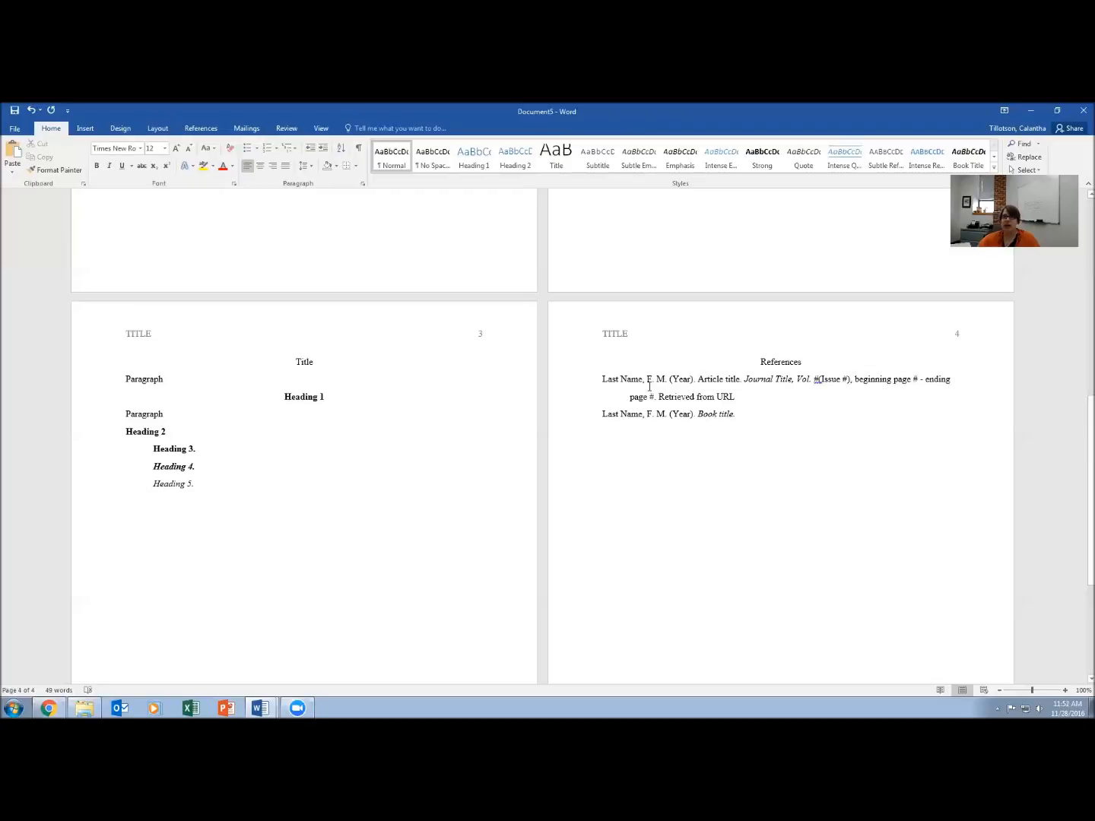
- Complete the book reference with "City Name: Publisher Name." in non-italic text
text(Ci)
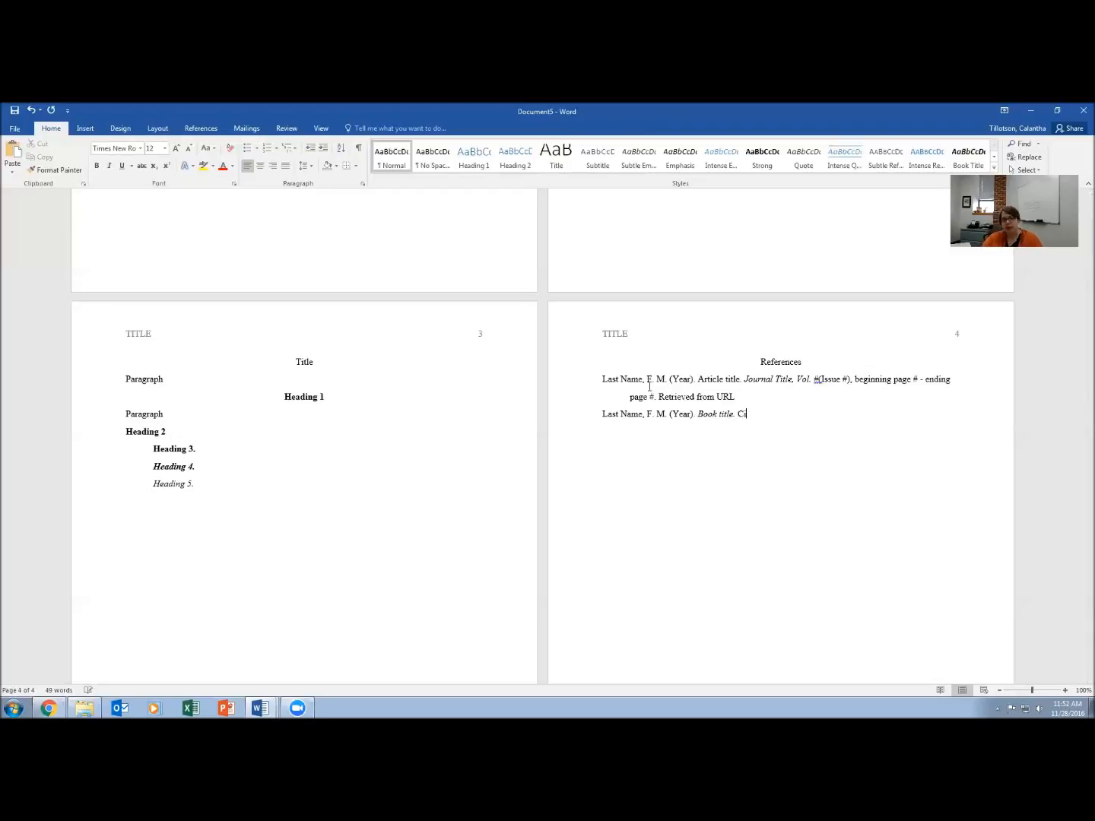
text(ty Name: Publsiher)
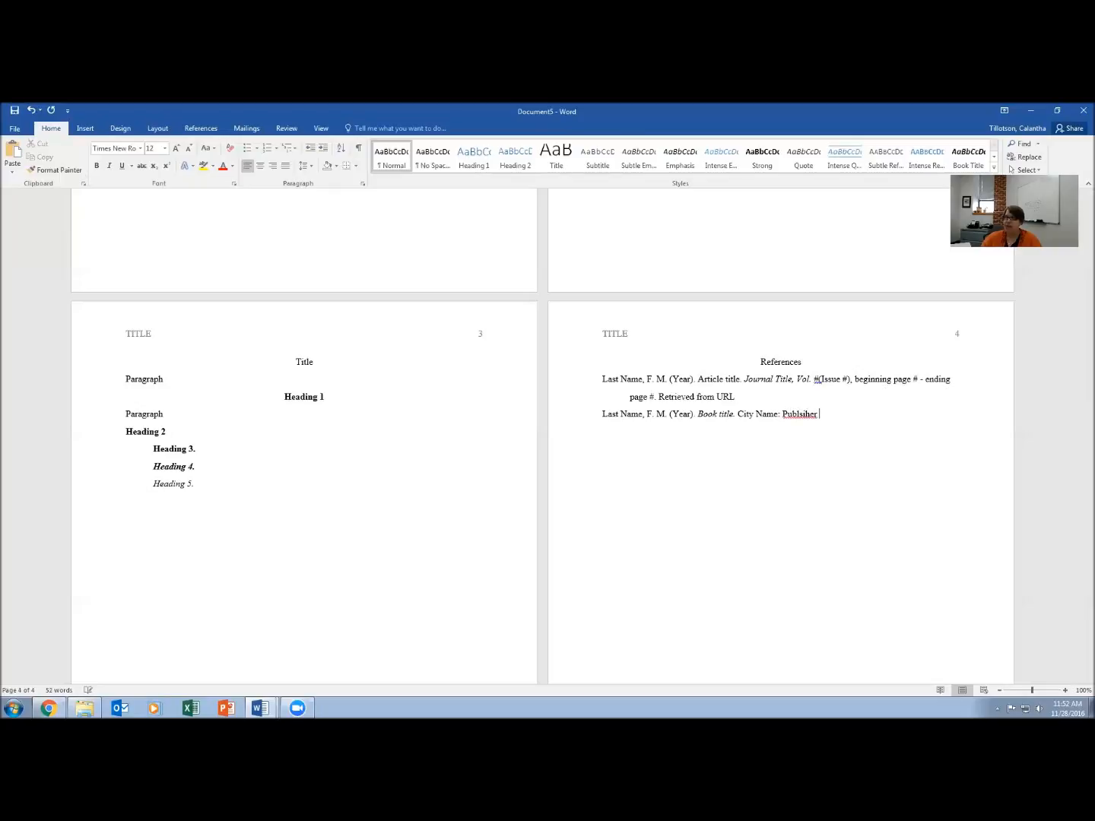
key(BackSpace)
key(BackSpace)
key(BackSpace)
key(BackSpace)
key(BackSpace)
key(BackSpace)
key(BackSpace)
text(lisher Name.)
- Add a third reference entry reading "Last Name, F. (Year, Month Day). Title of webpage. Retrieved from URL"
key(Return)
text(Last Name, F. (Year)
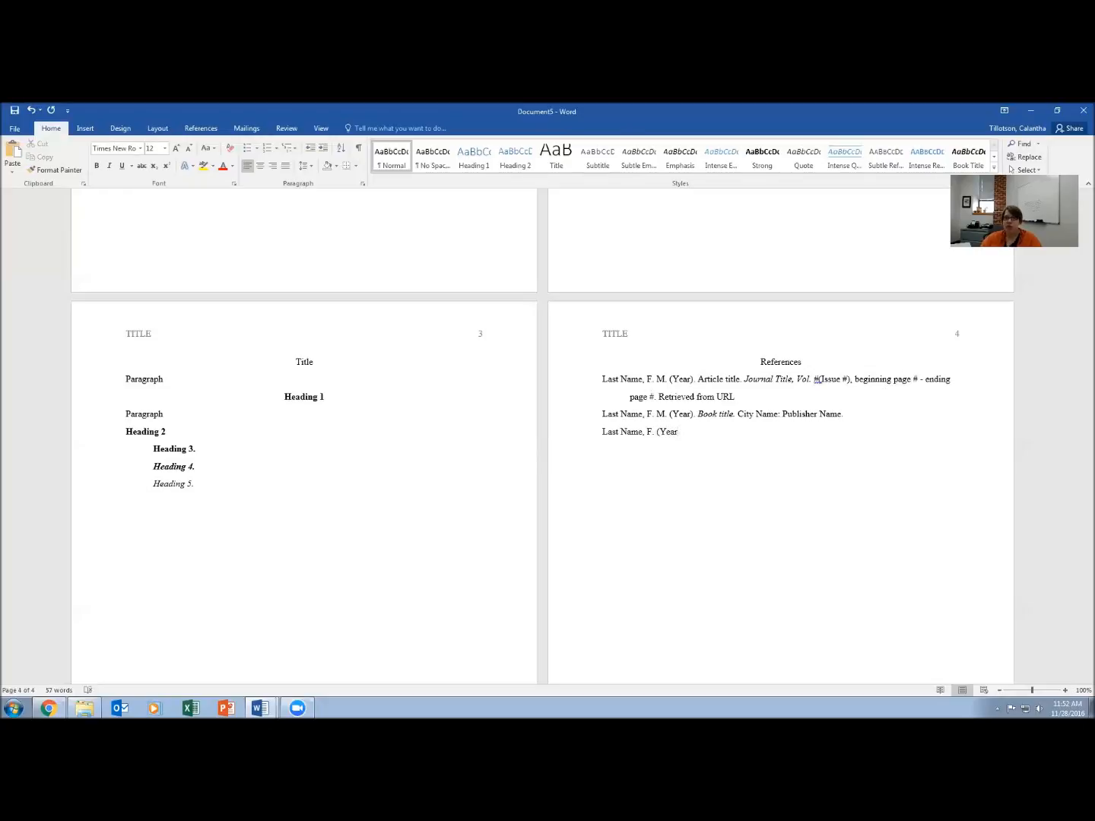
text(, Month Day))
text(. Title )
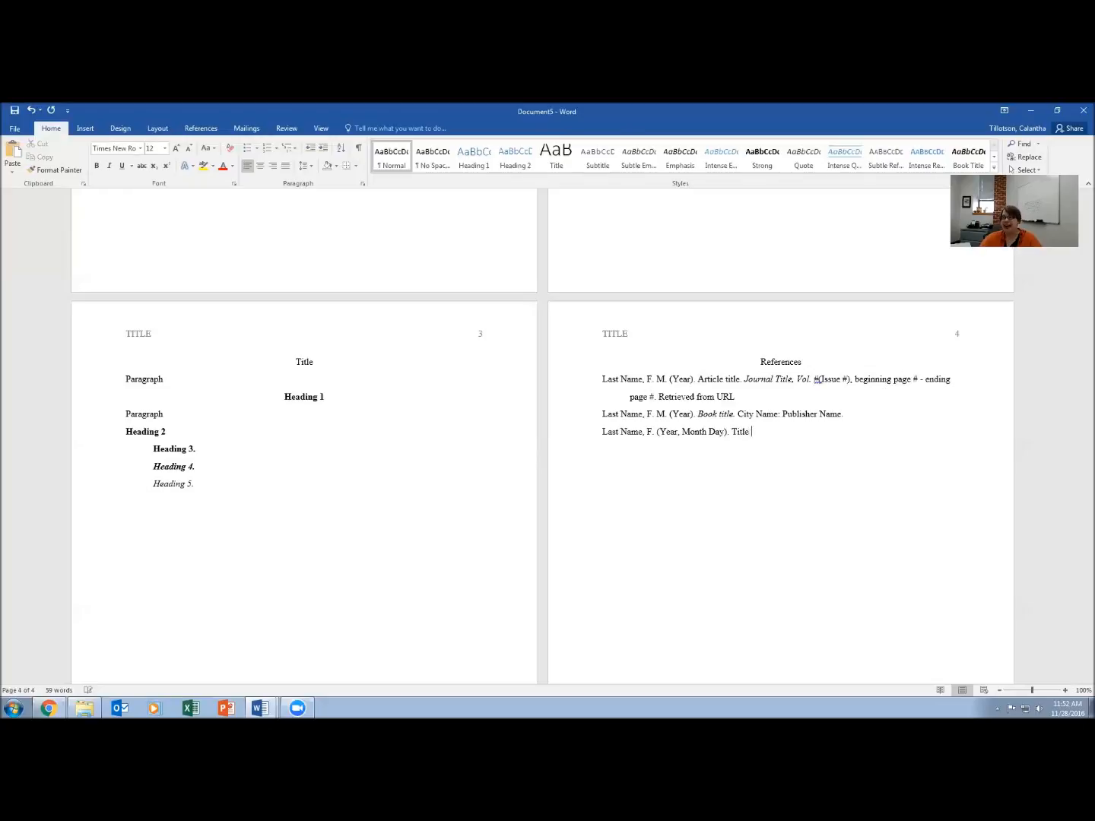
text(of webpage. Retrieved f)
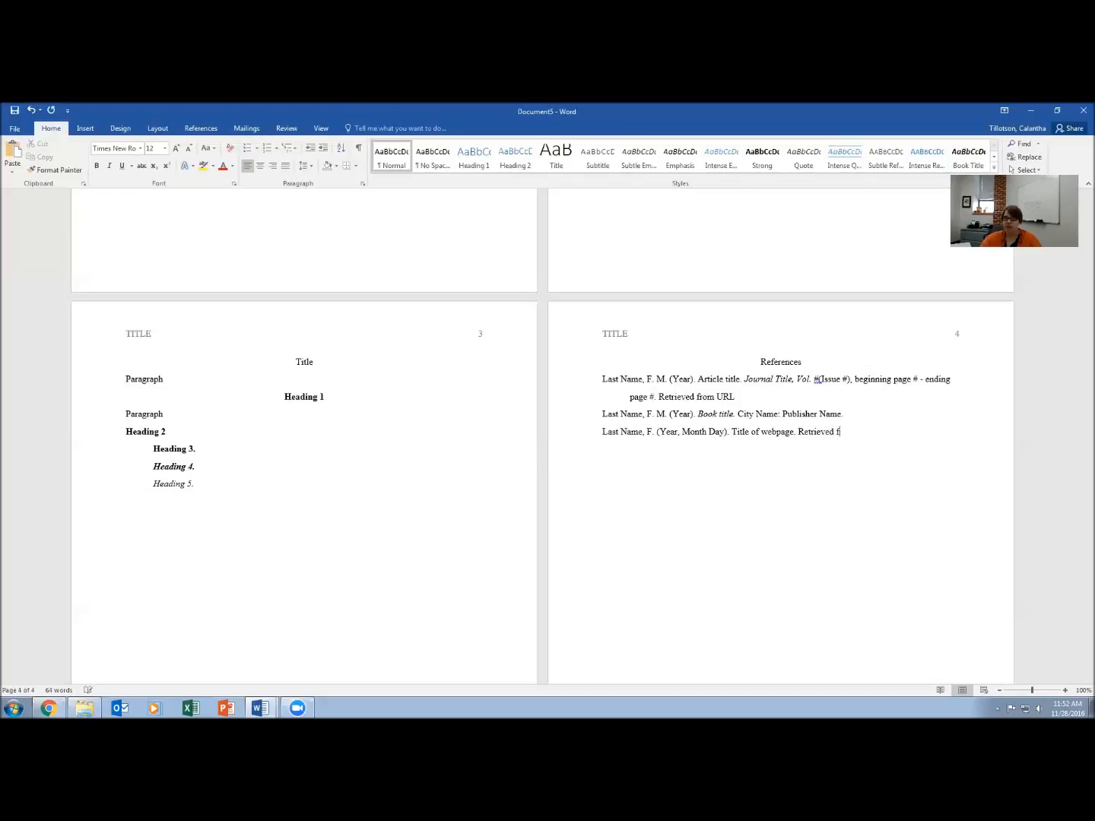
text(rom URL)
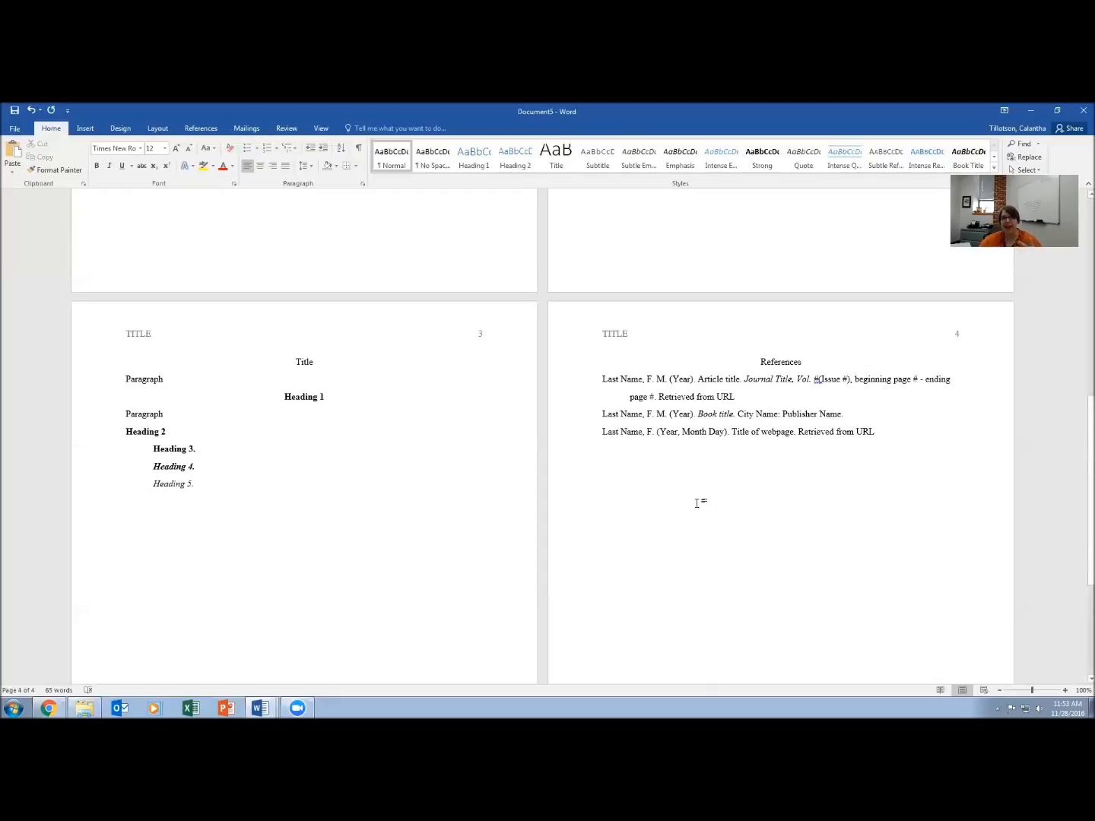
- Save the document as a Word Template named "APA Template" in the Custom Office Templates folder
click(13, 113)
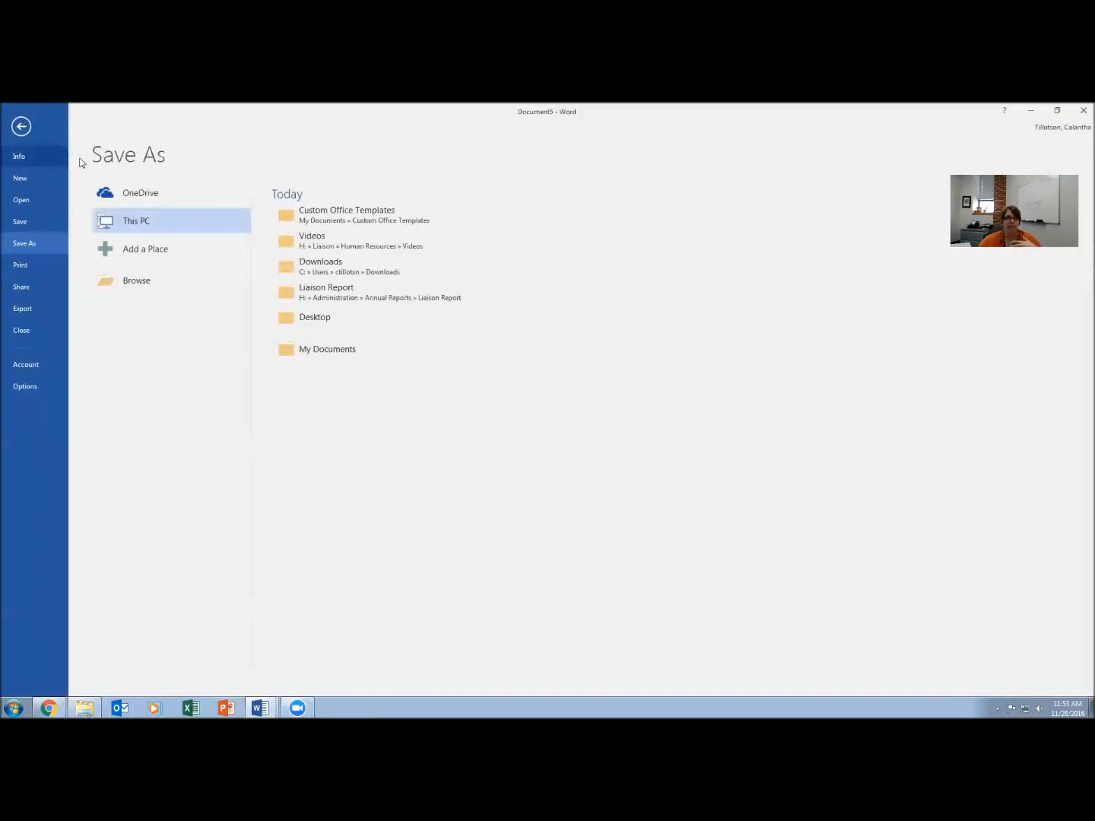
click(307, 351)
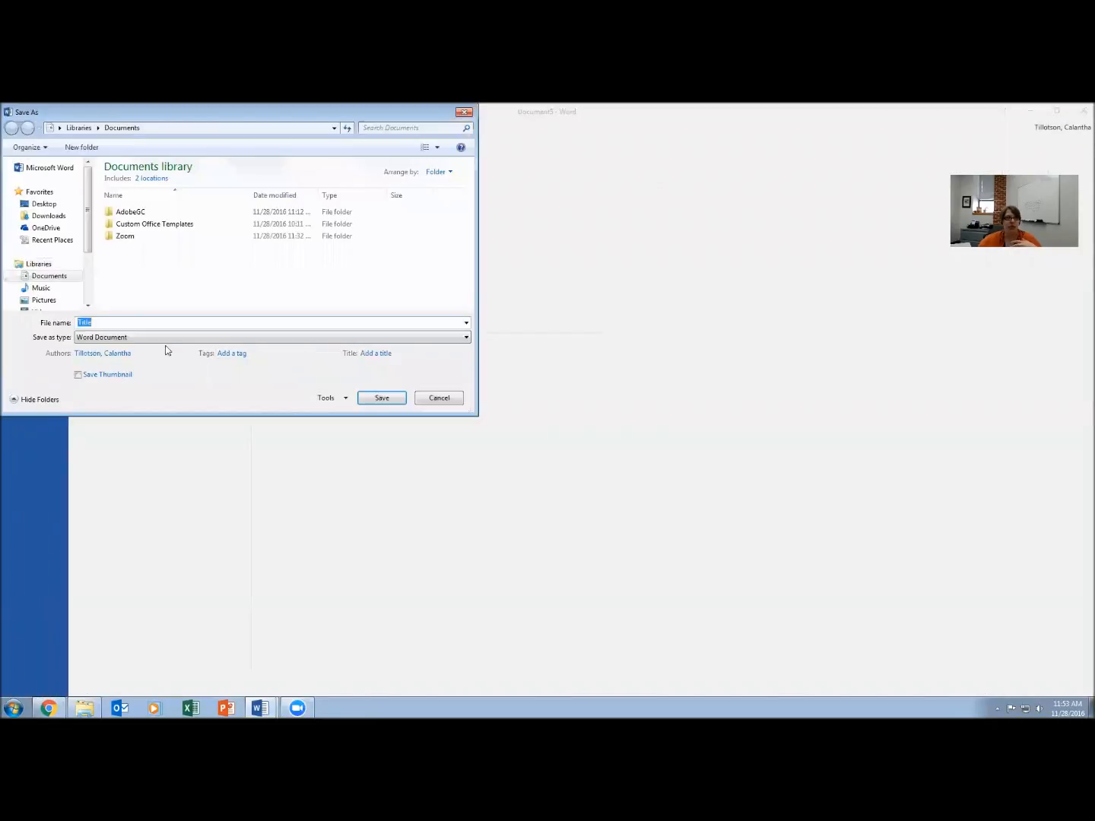
drag(90, 244, 95, 284)
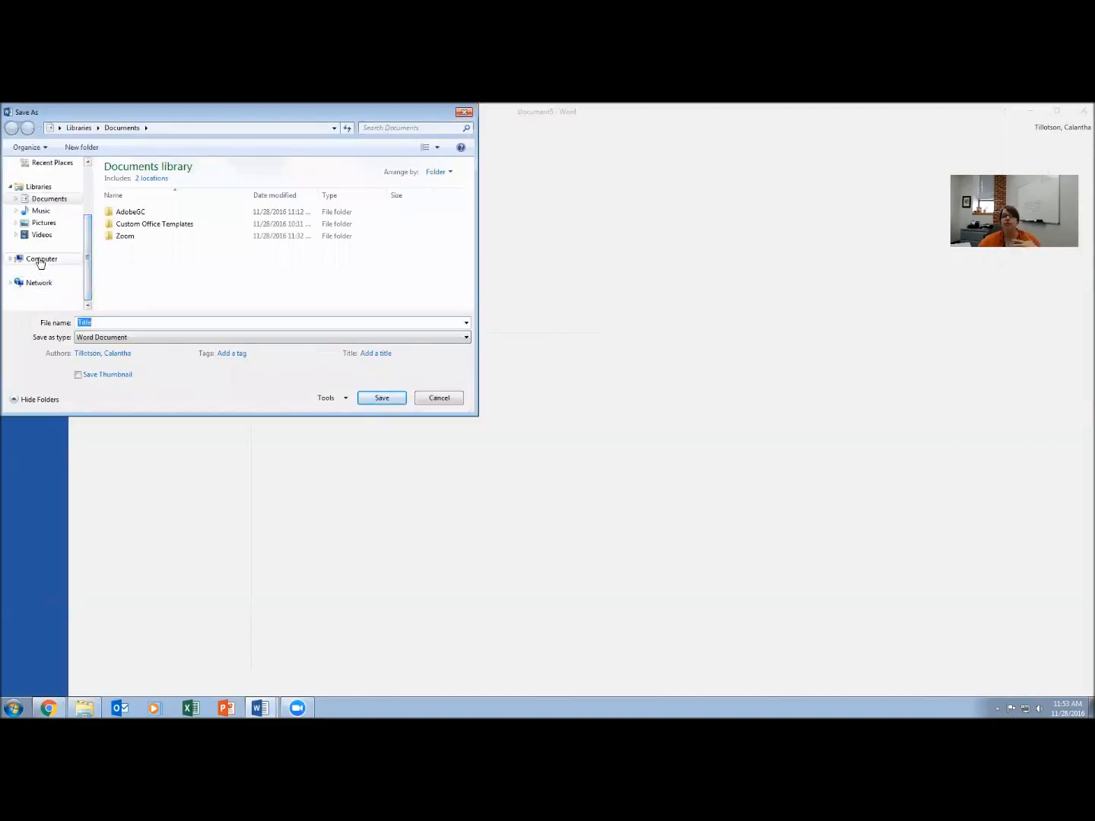
click(39, 260)
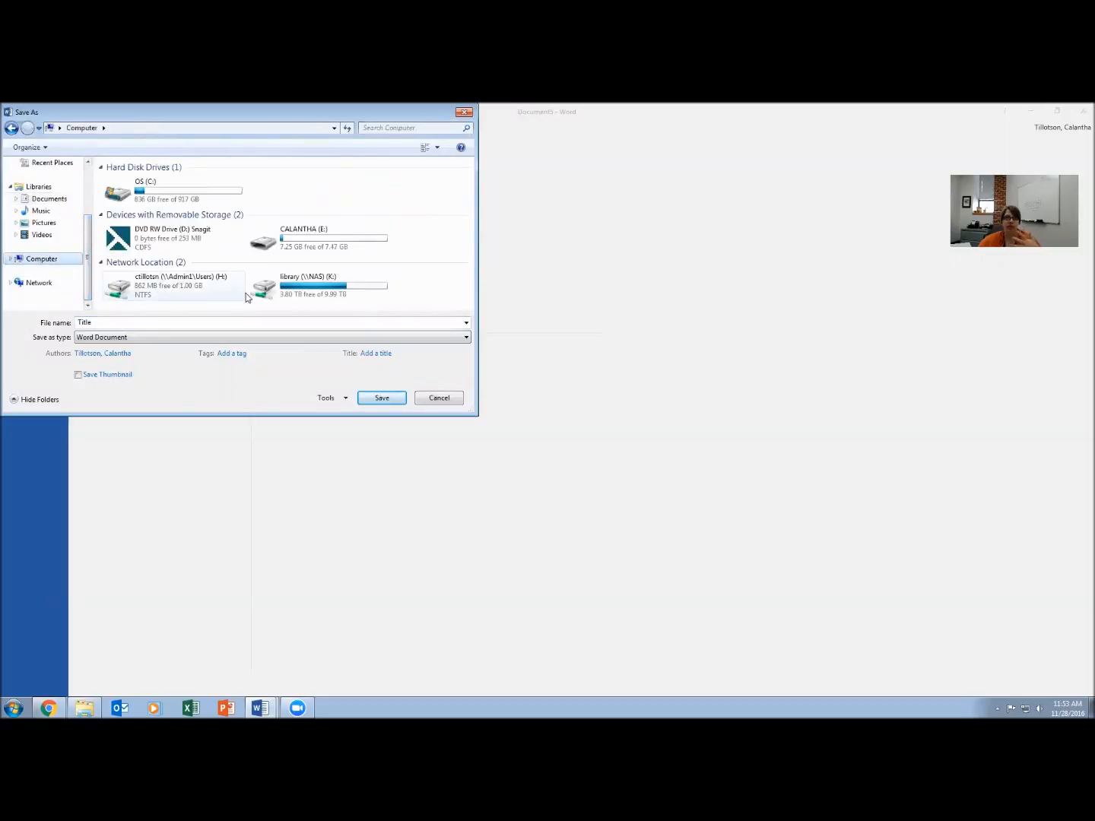
double_click(172, 287)
double_click(81, 322)
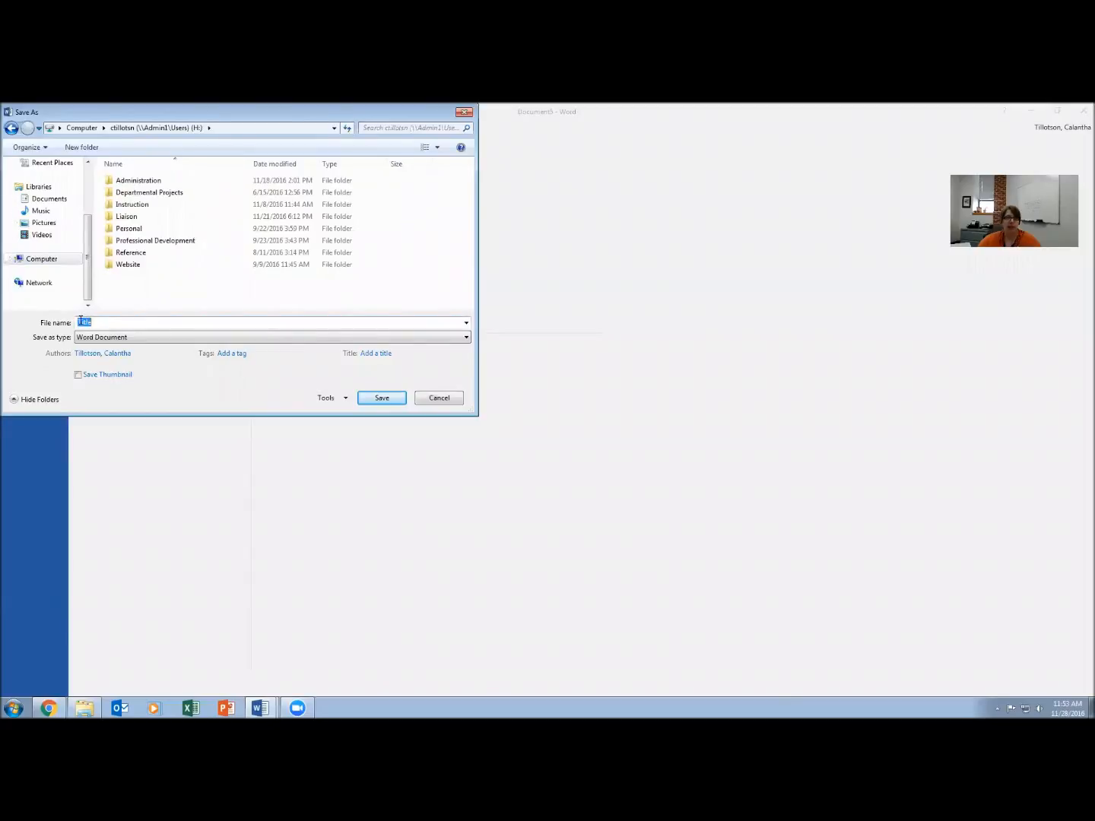
text(APA Templa)
click(126, 340)
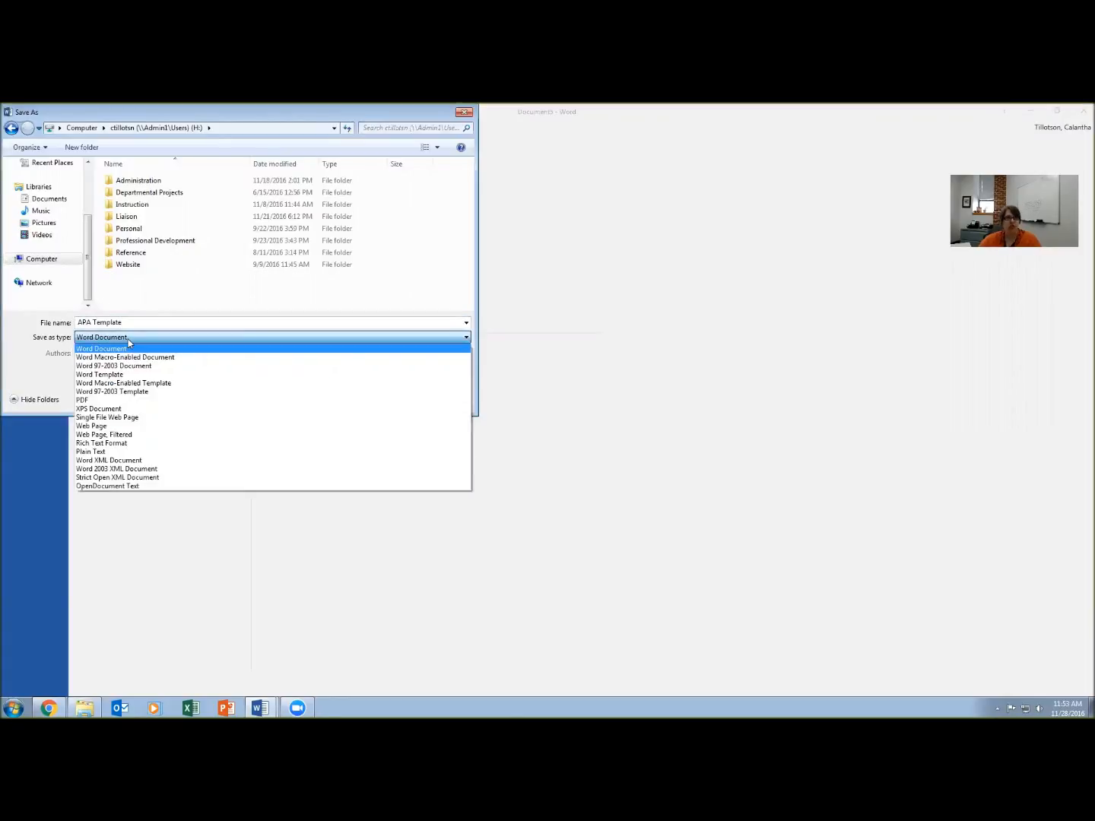
click(131, 376)
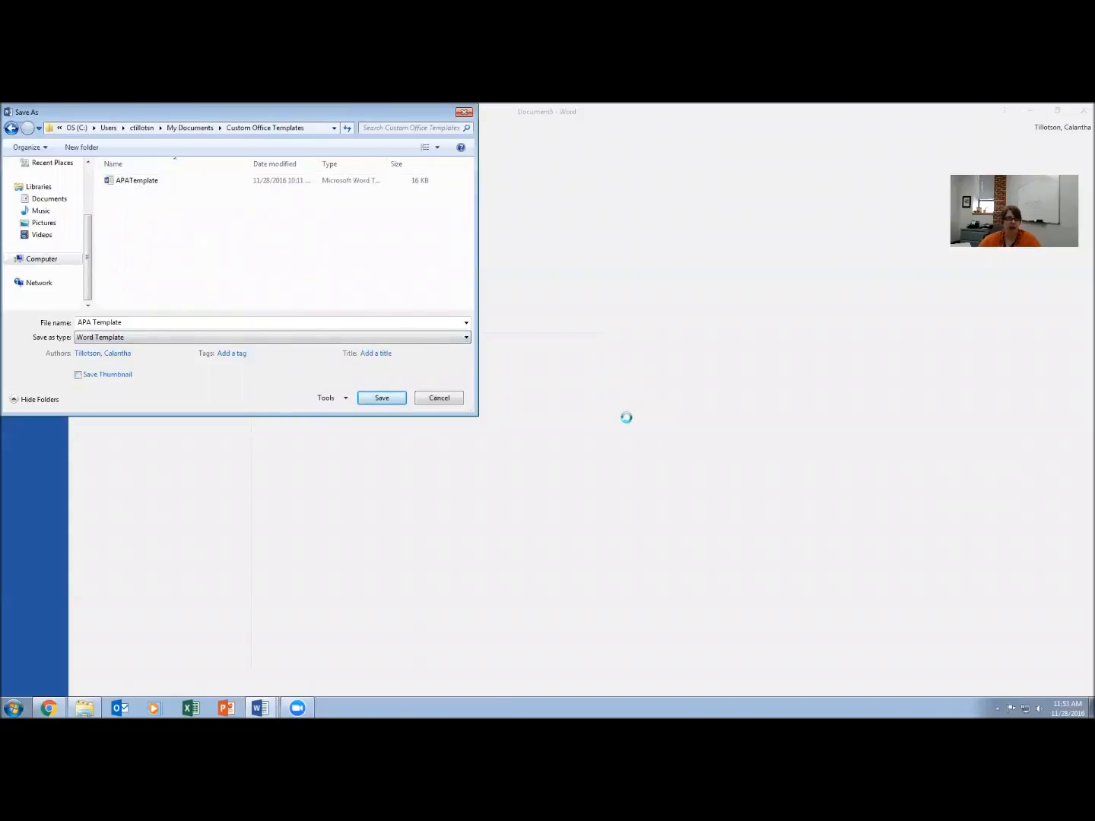
click(378, 400)
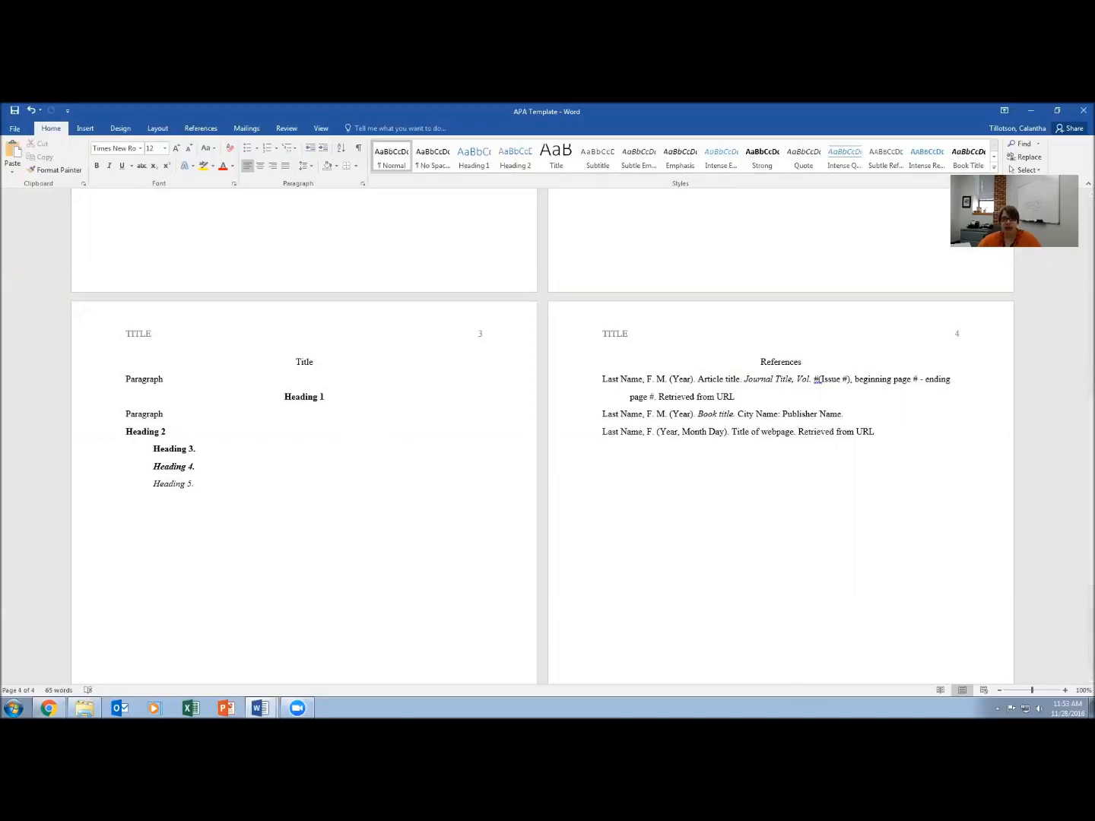
- Minimize the document, switch to a maximized Google Chrome window and open the Linscheid Library website
mouse_move(48, 708)
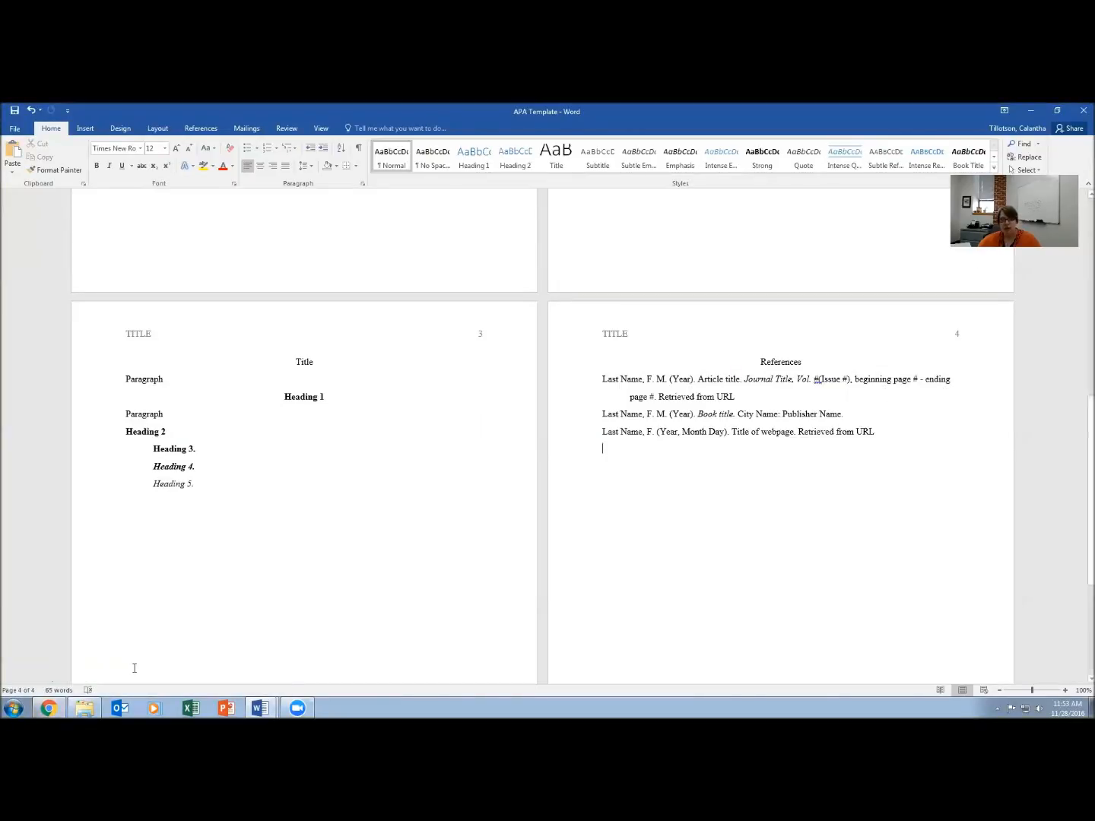
click(1025, 109)
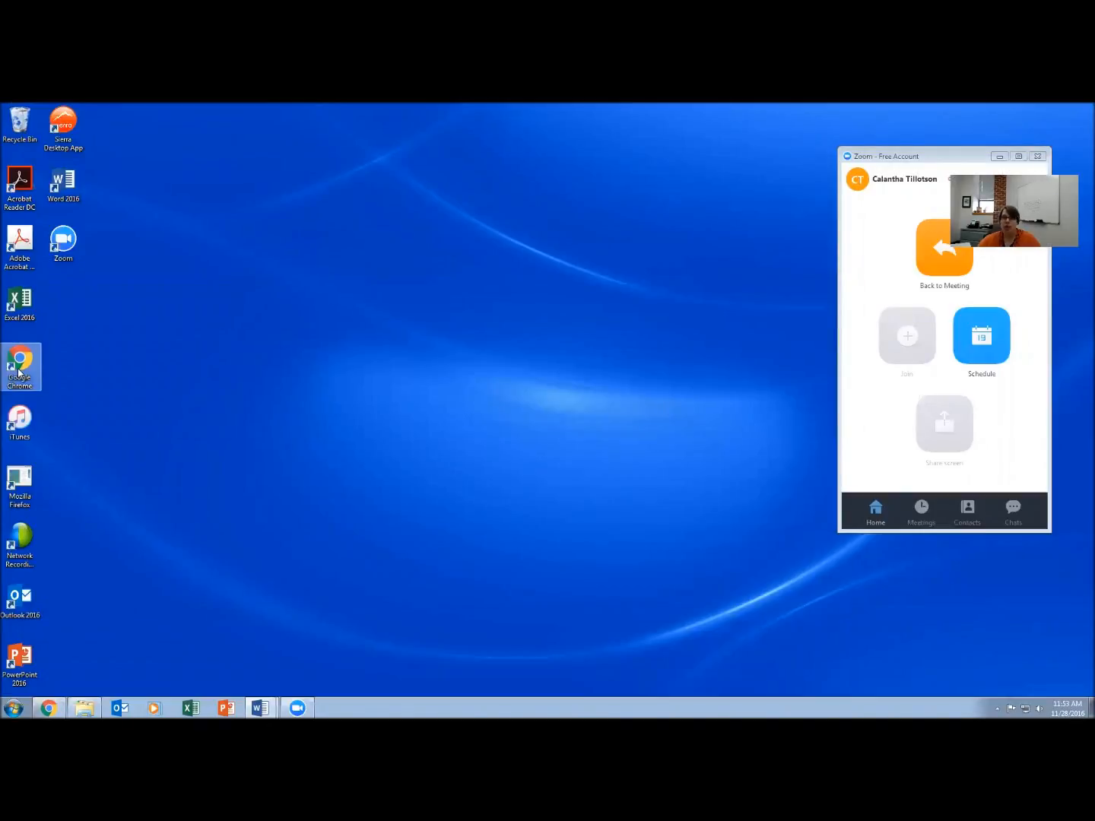
double_click(19, 371)
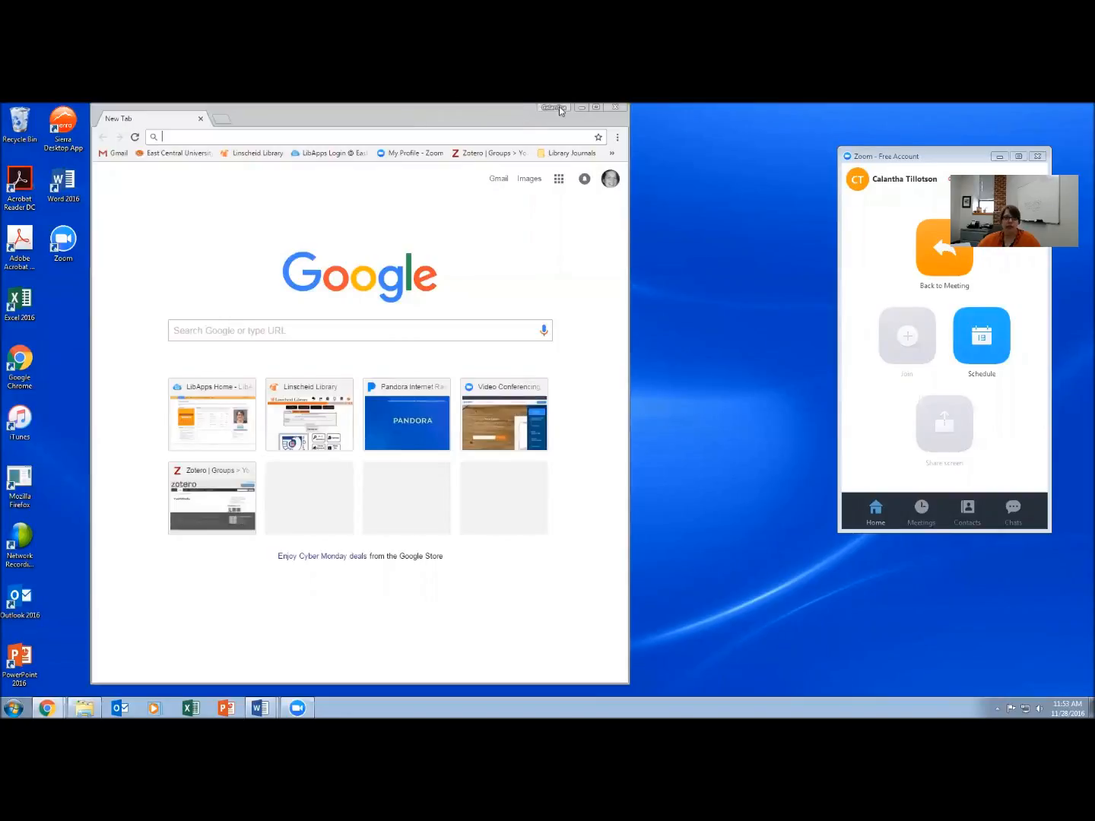
click(596, 107)
click(173, 145)
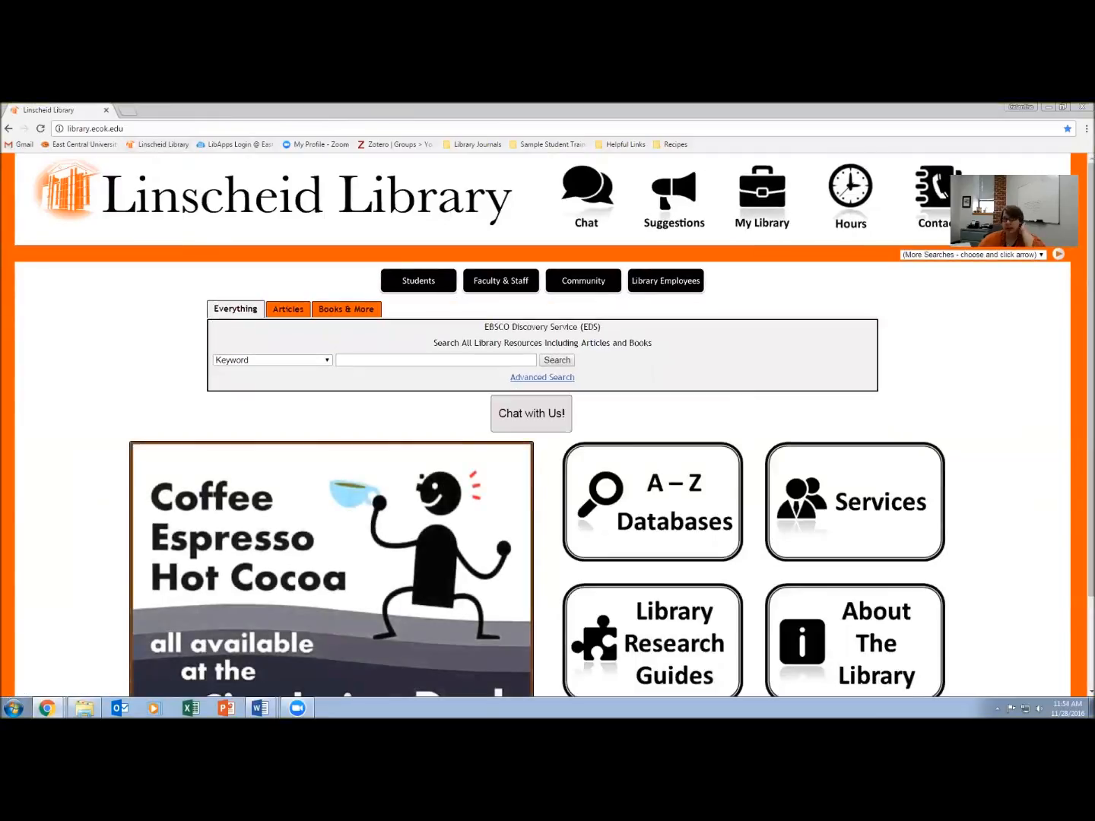
- Open the Human Resources guide from the Human Resources subject in the Library Research Guides
scroll(1012, 464, down, 2)
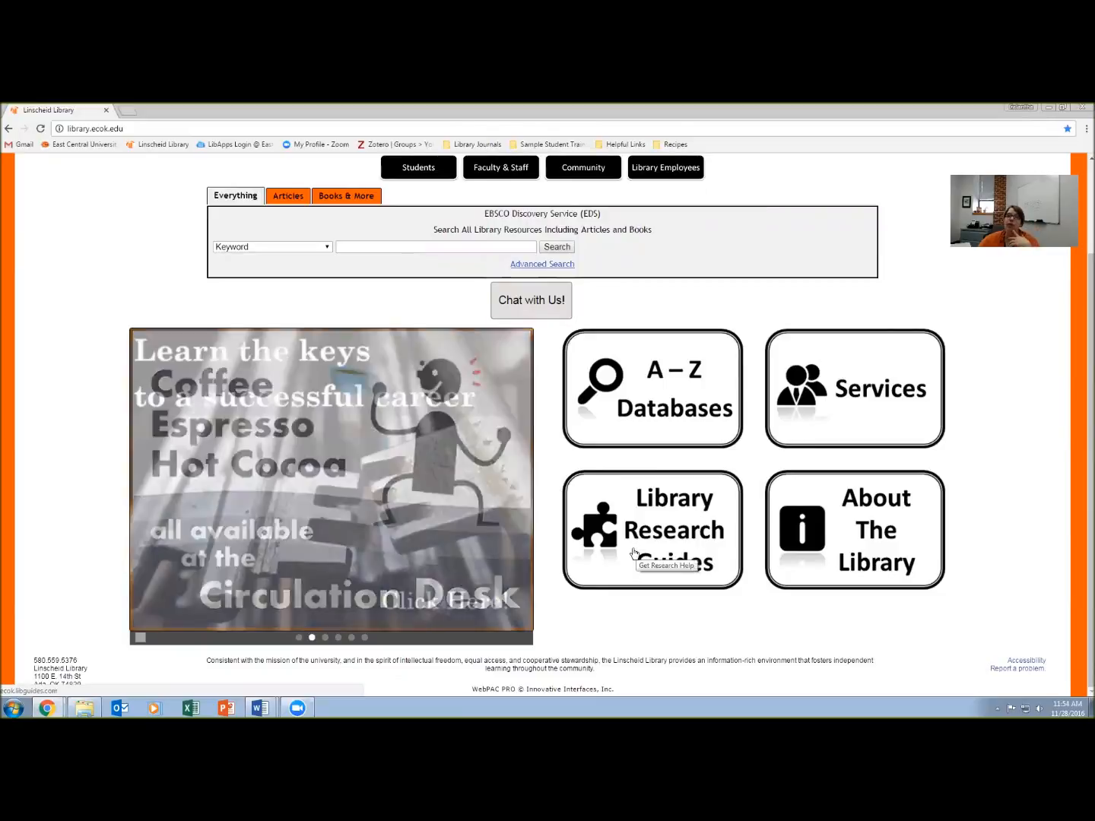
click(670, 530)
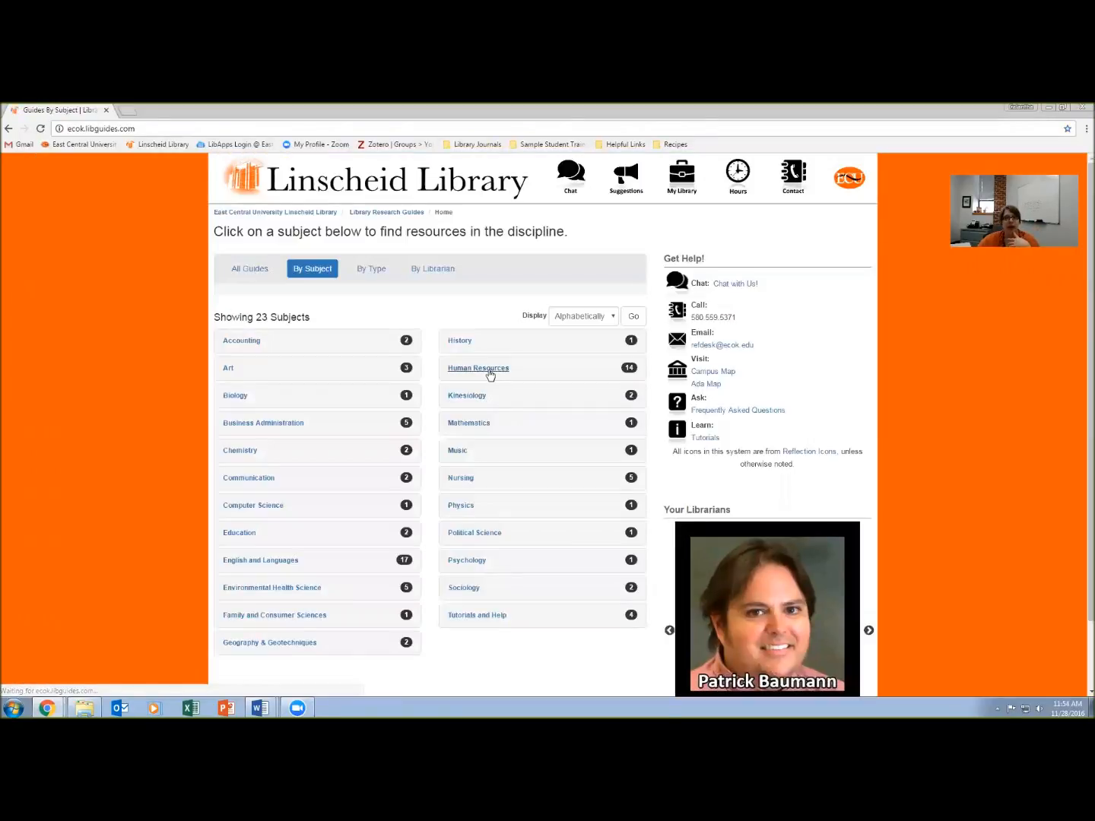
click(490, 373)
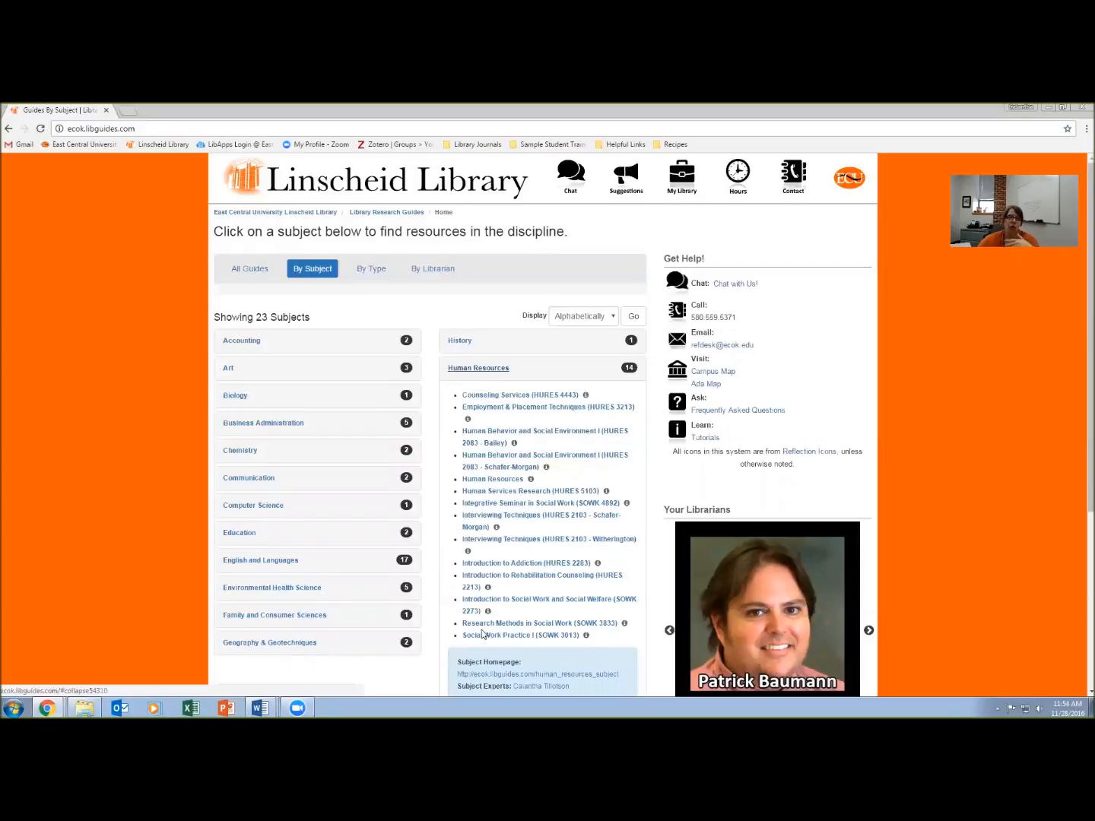
click(501, 484)
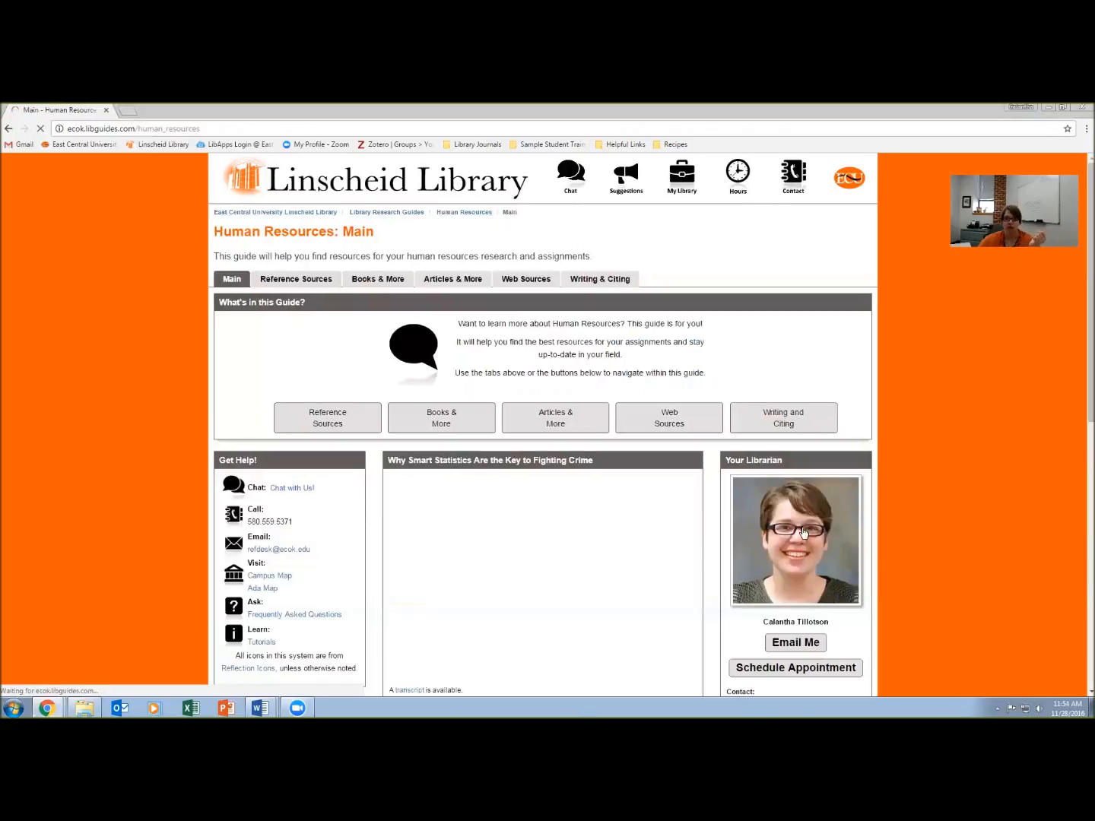
- Examine the librarian's appointment option and contact details on the Human Resources guide, highlighting the phone number
scroll(908, 468, down, 3)
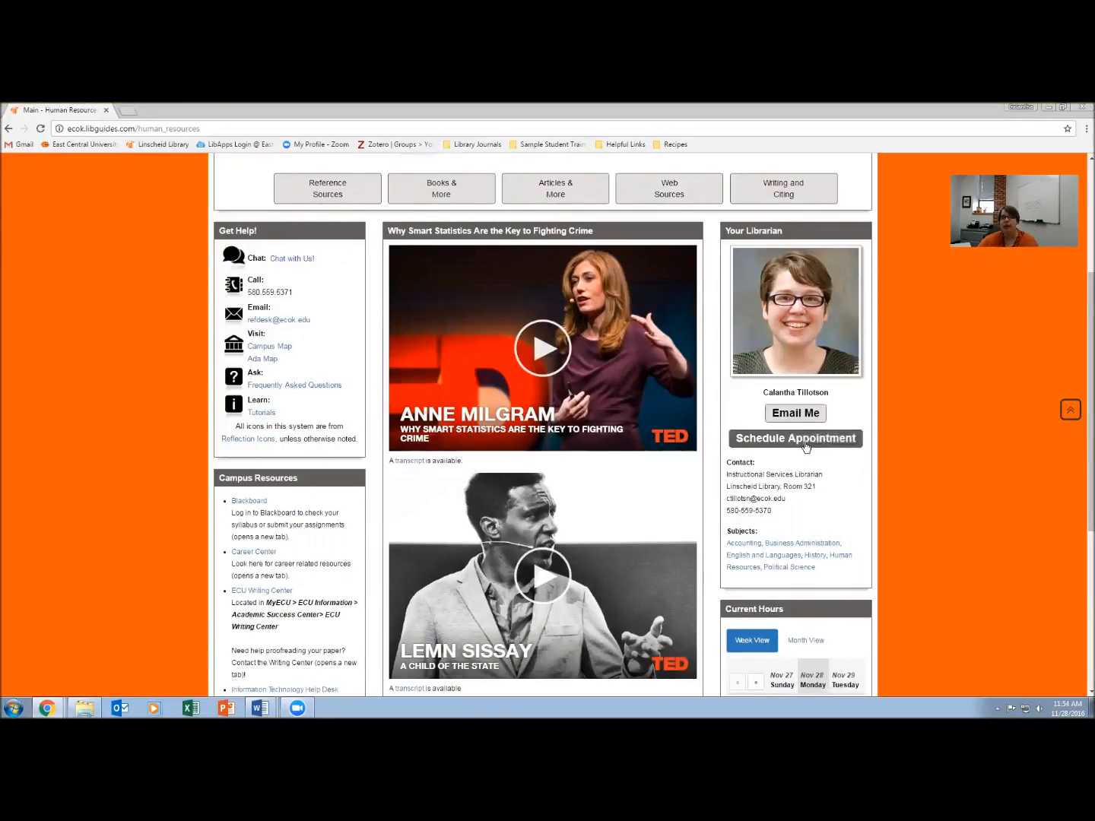
drag(771, 510, 728, 511)
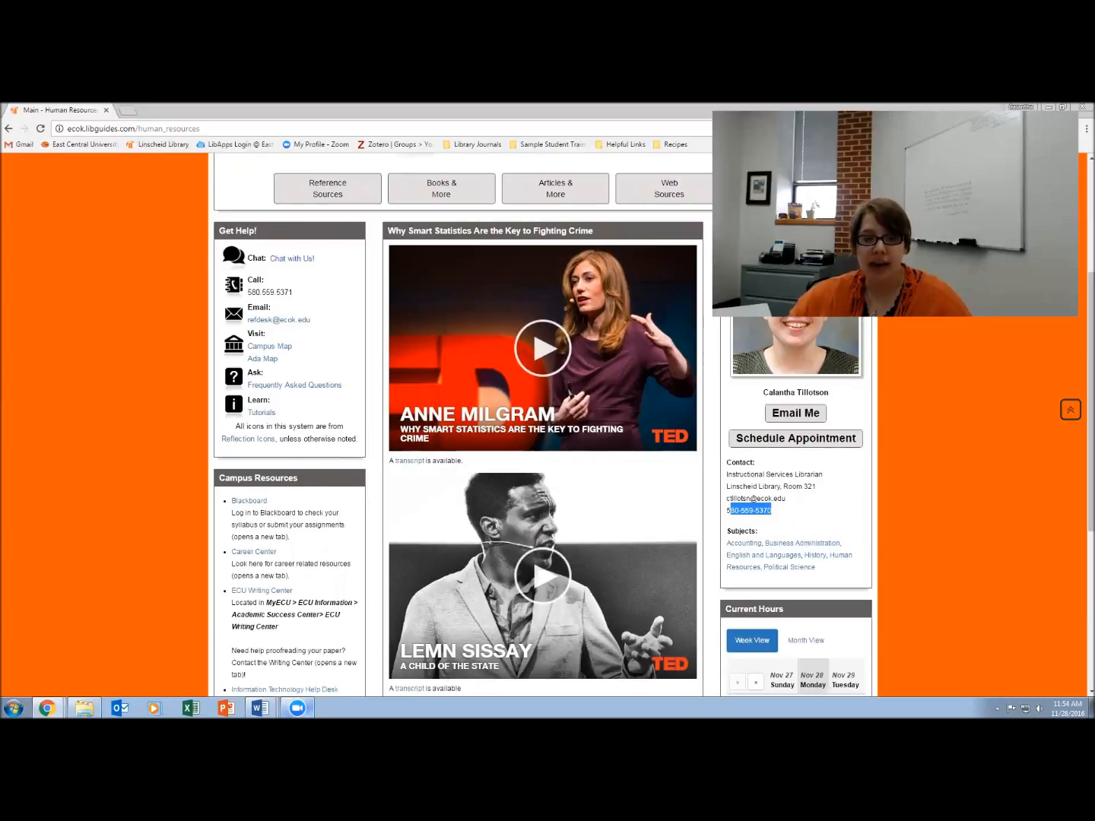
click(297, 709)
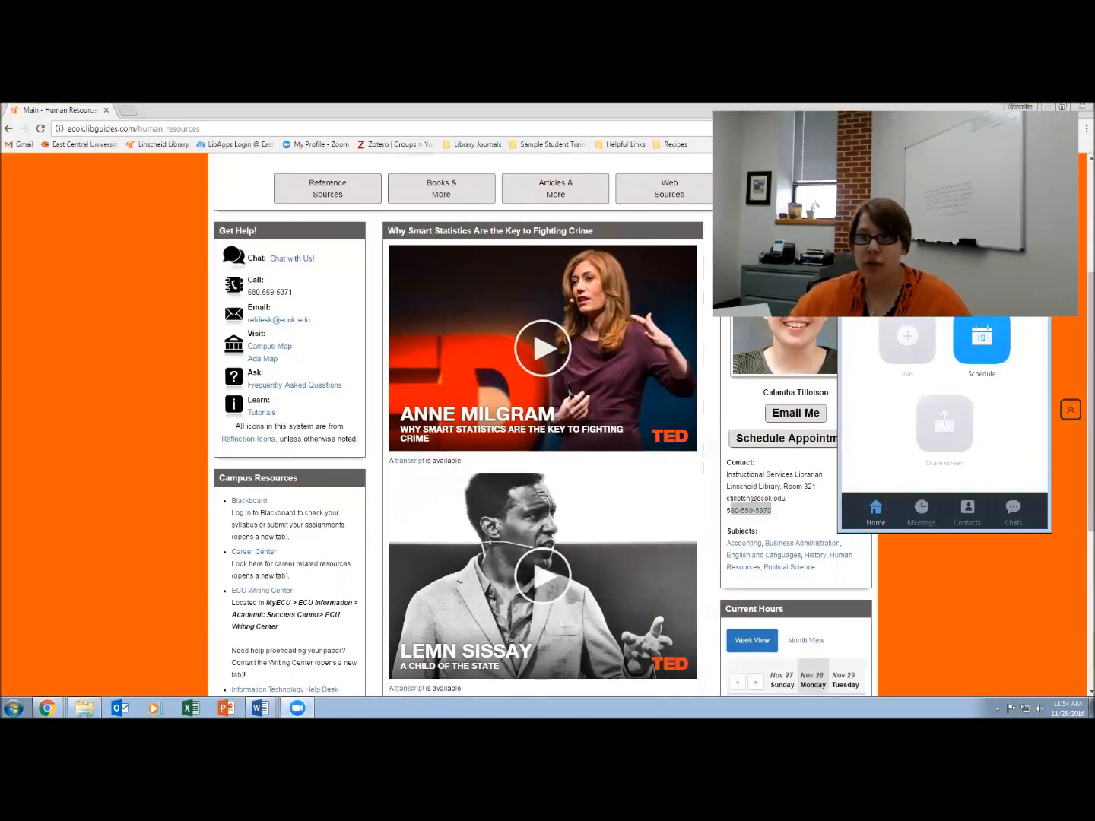